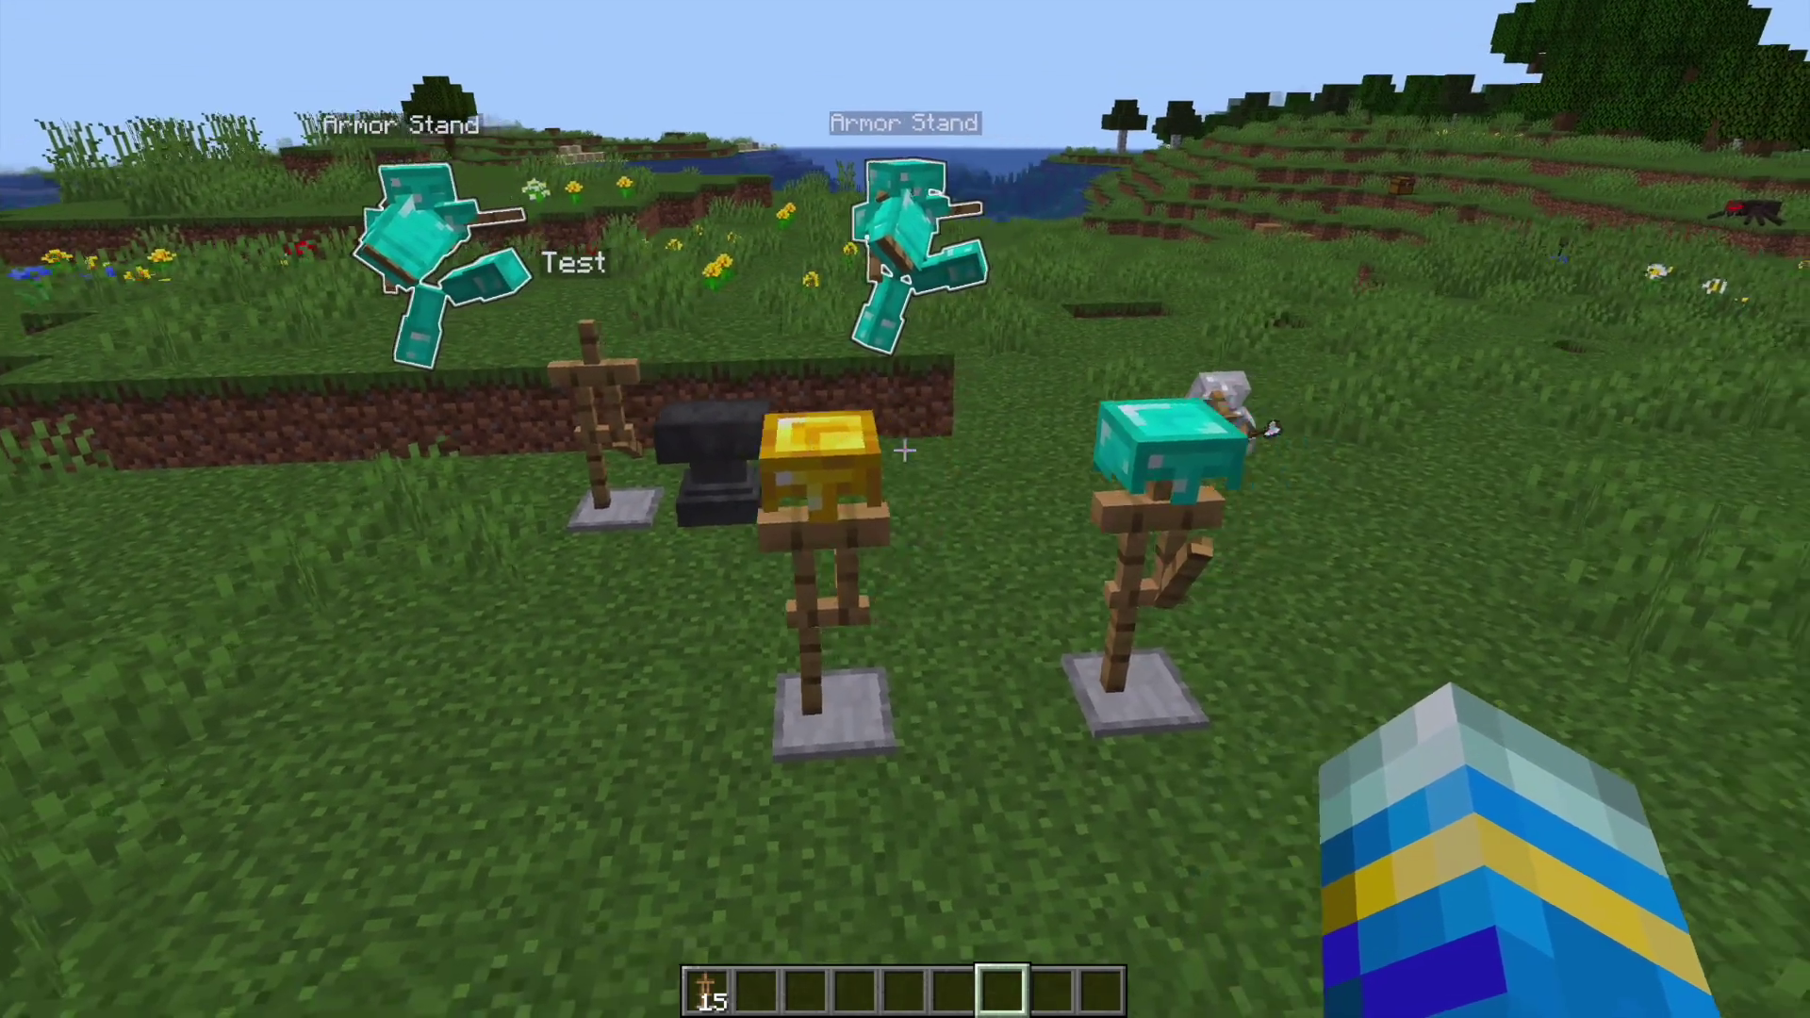
- Examine the posed armor stands around the anvil, including the floating diamond-armored ones and the sword-holding one
{"action": "key", "text": "shift"}
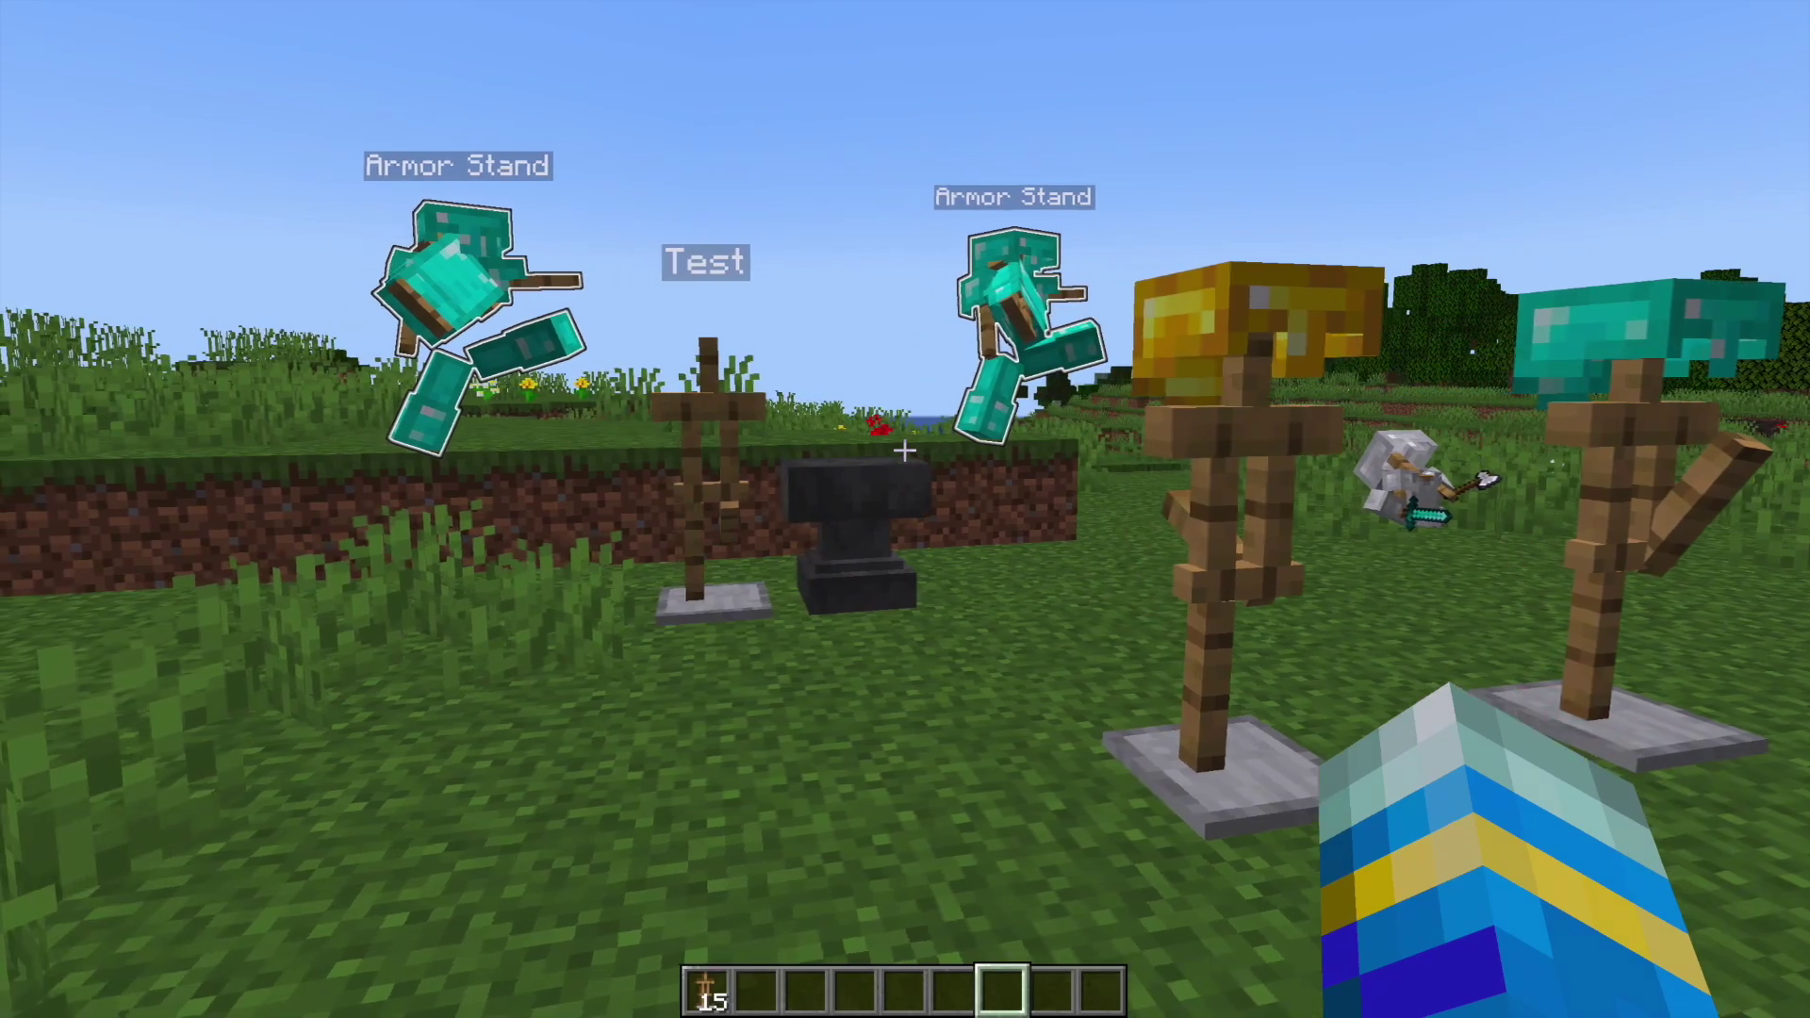
{"action": "key", "text": "w"}
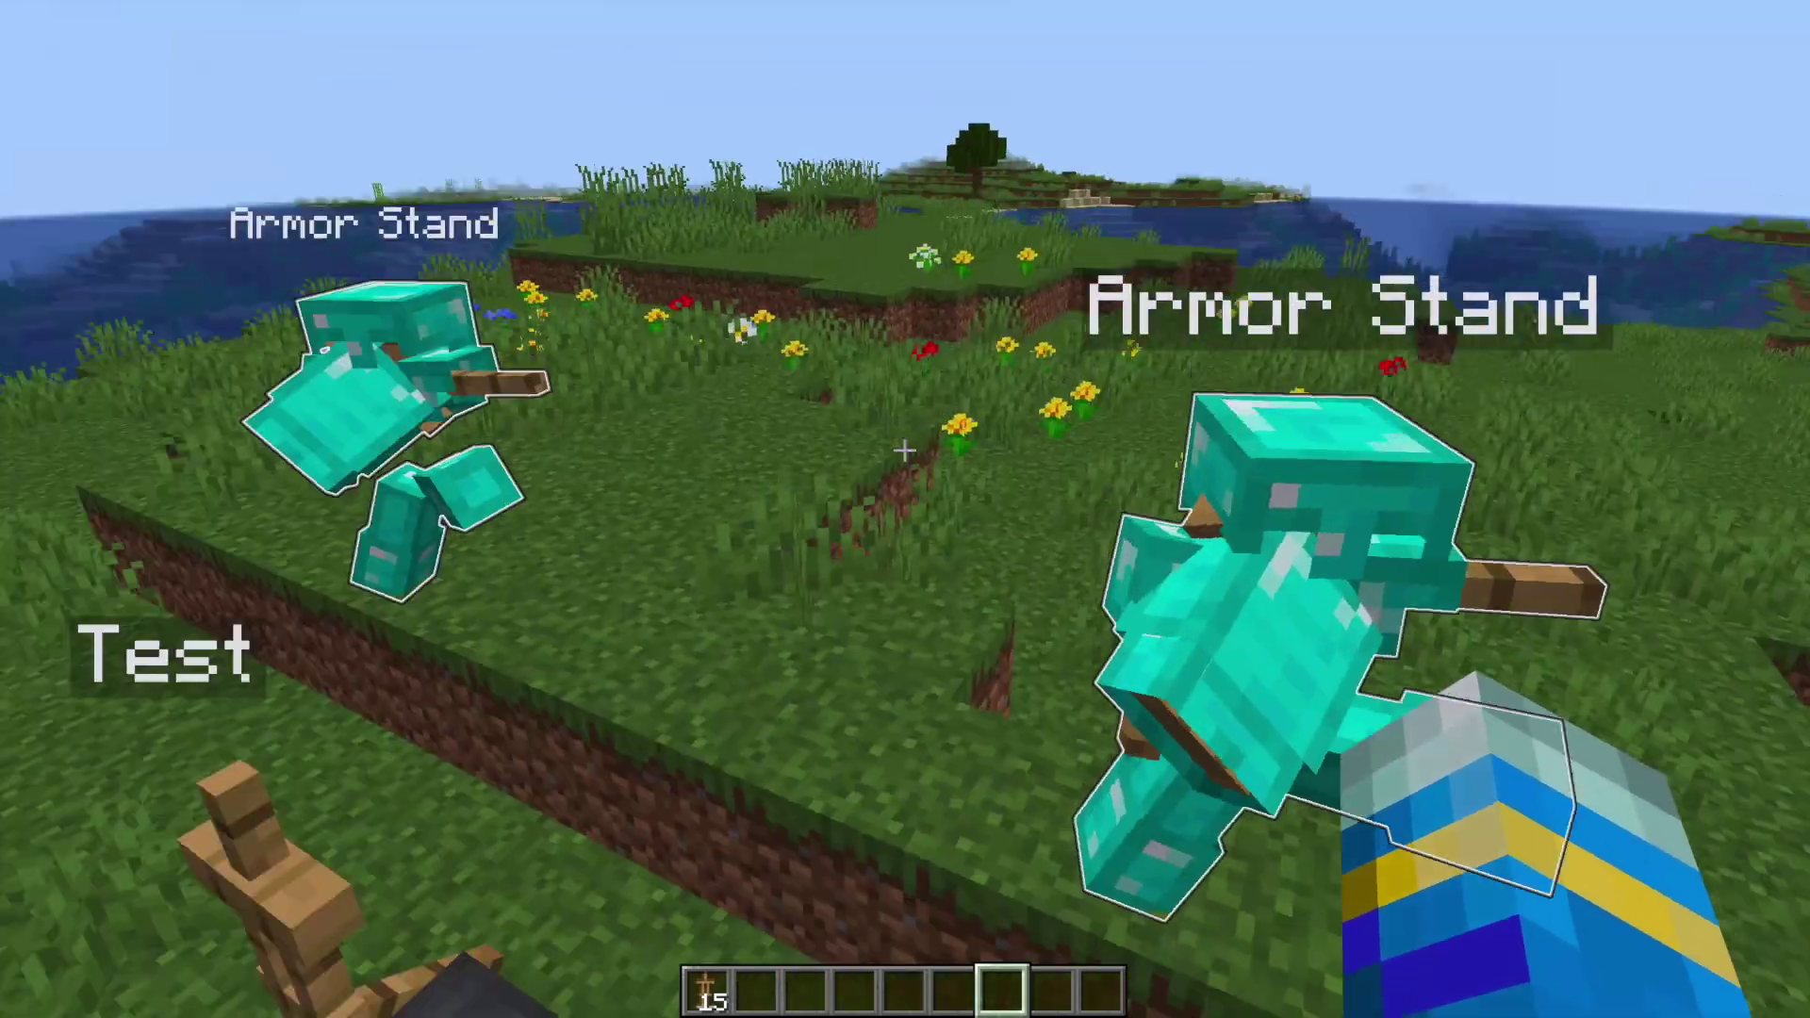
{"action": "key", "text": "s"}
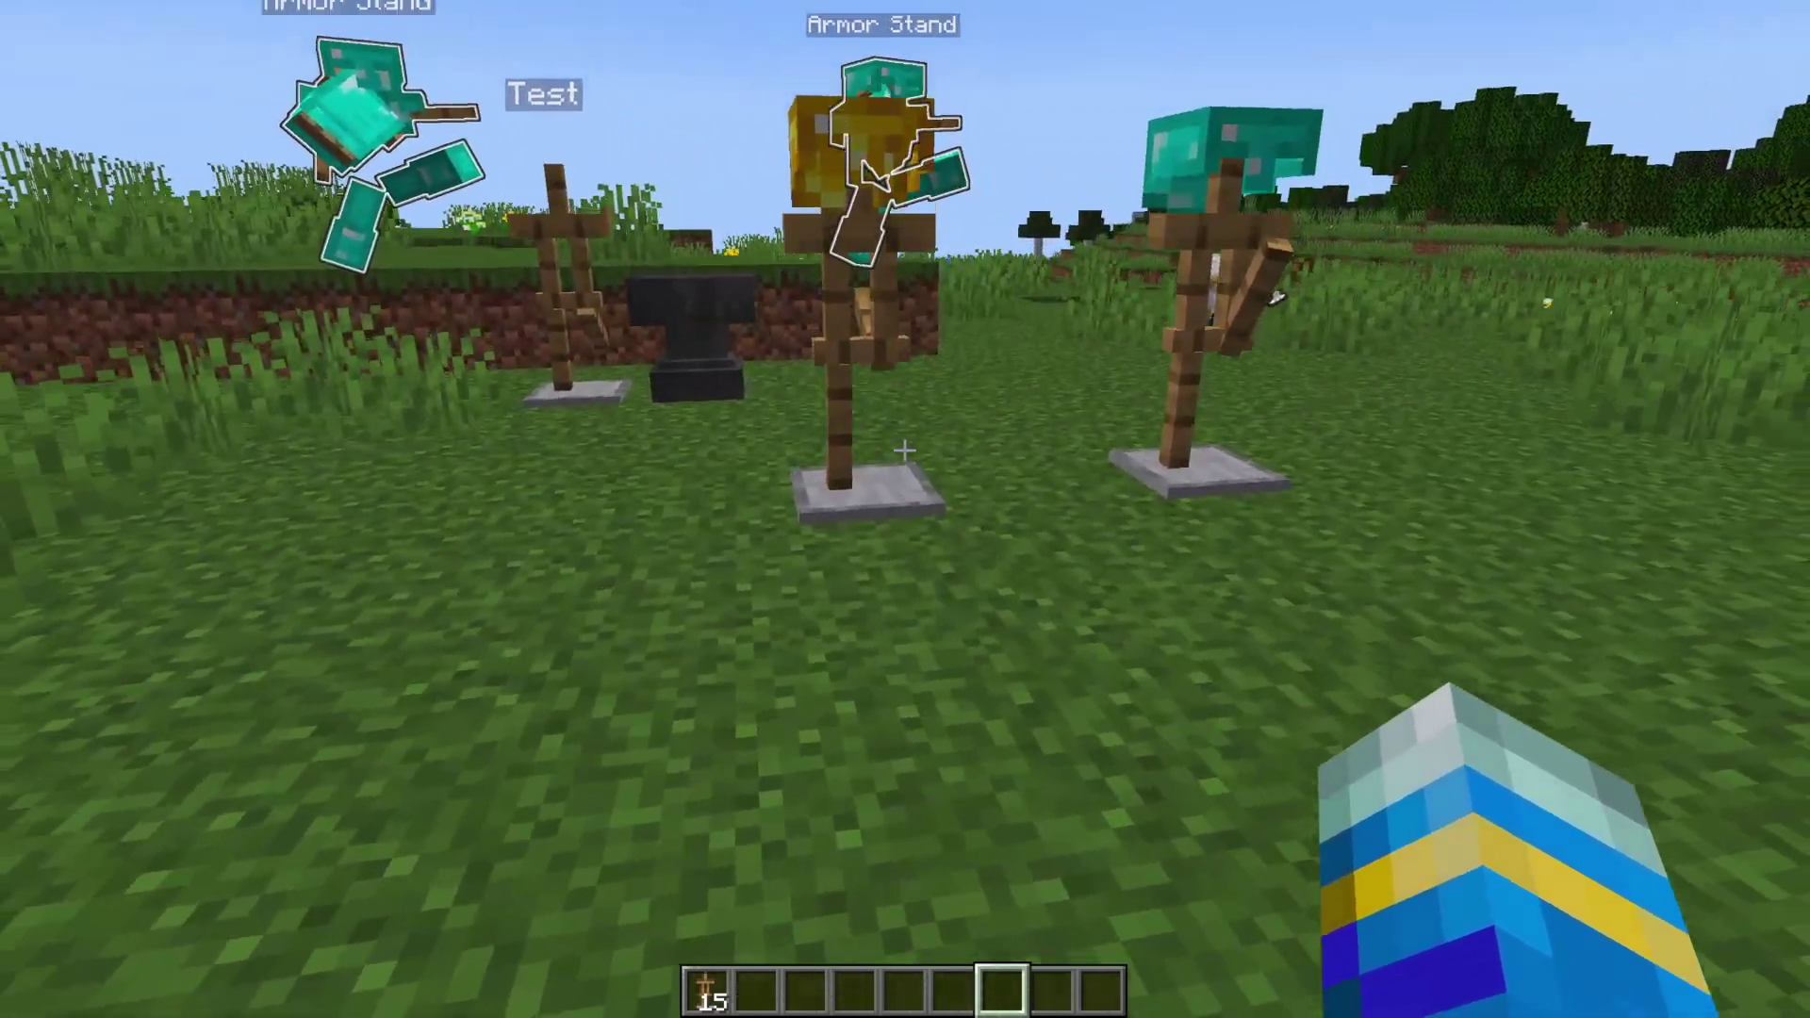
{"action": "key", "text": "w"}
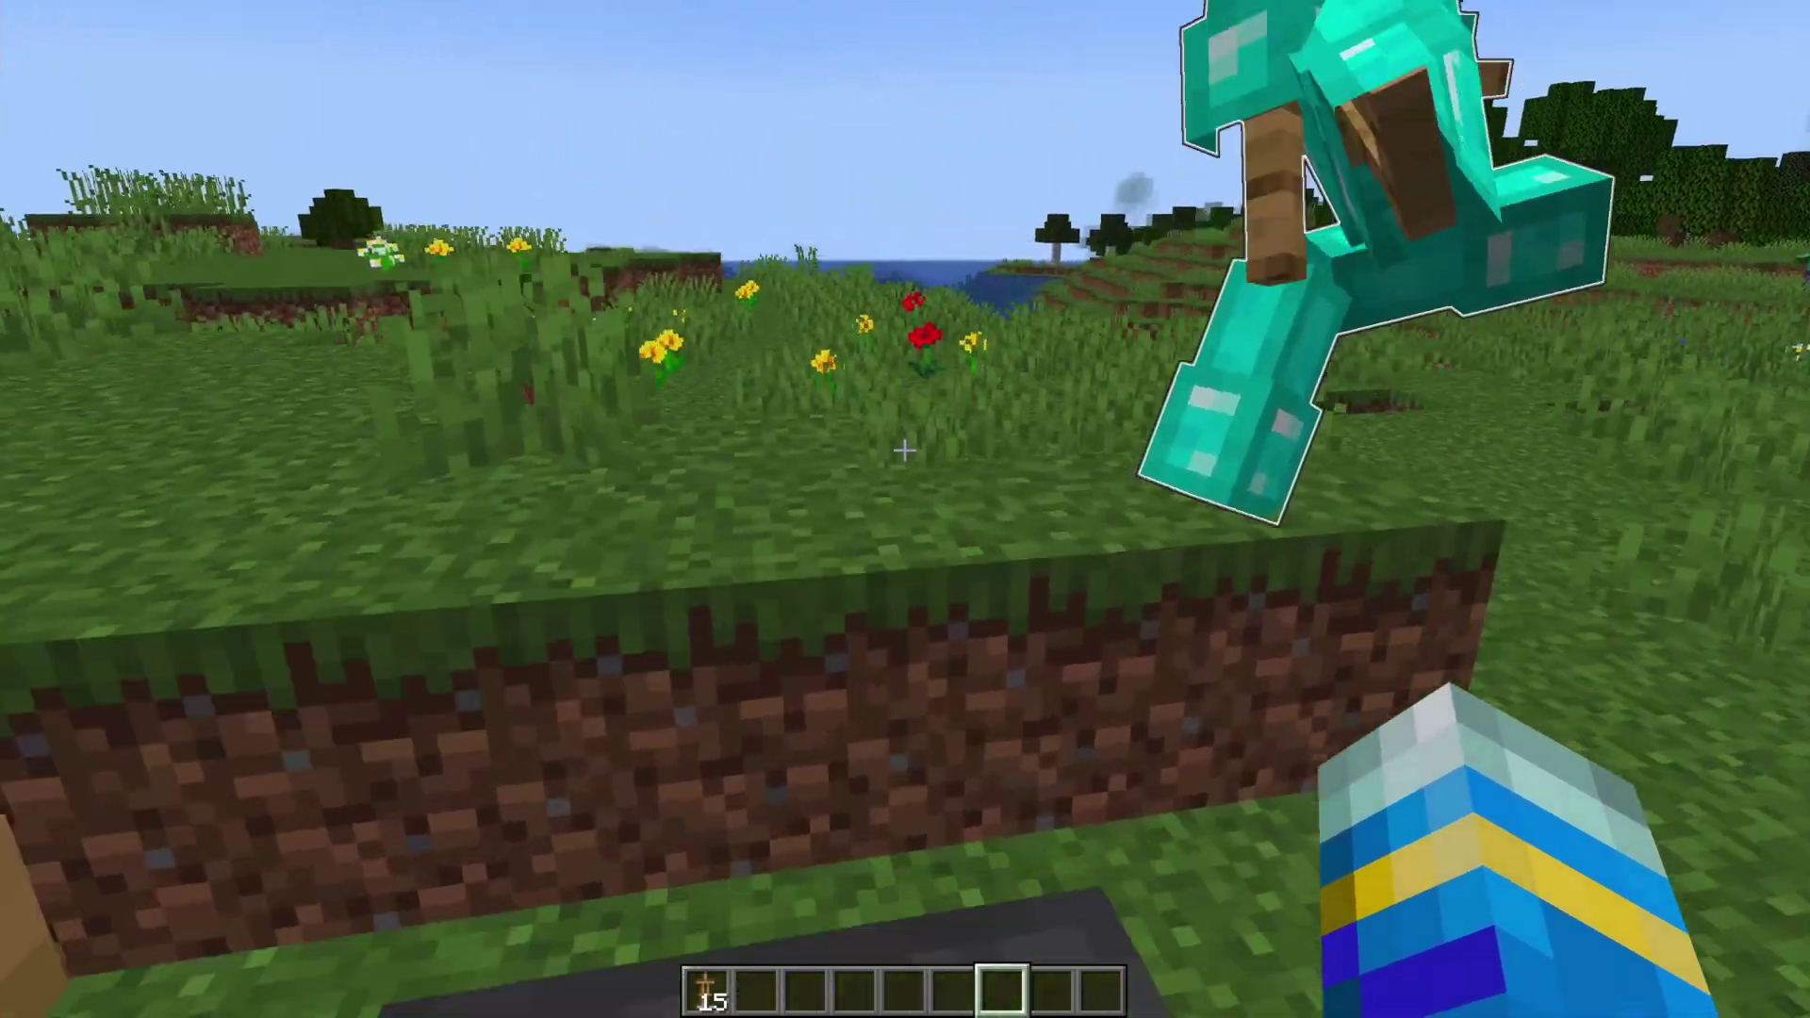
{"action": "key", "text": "s"}
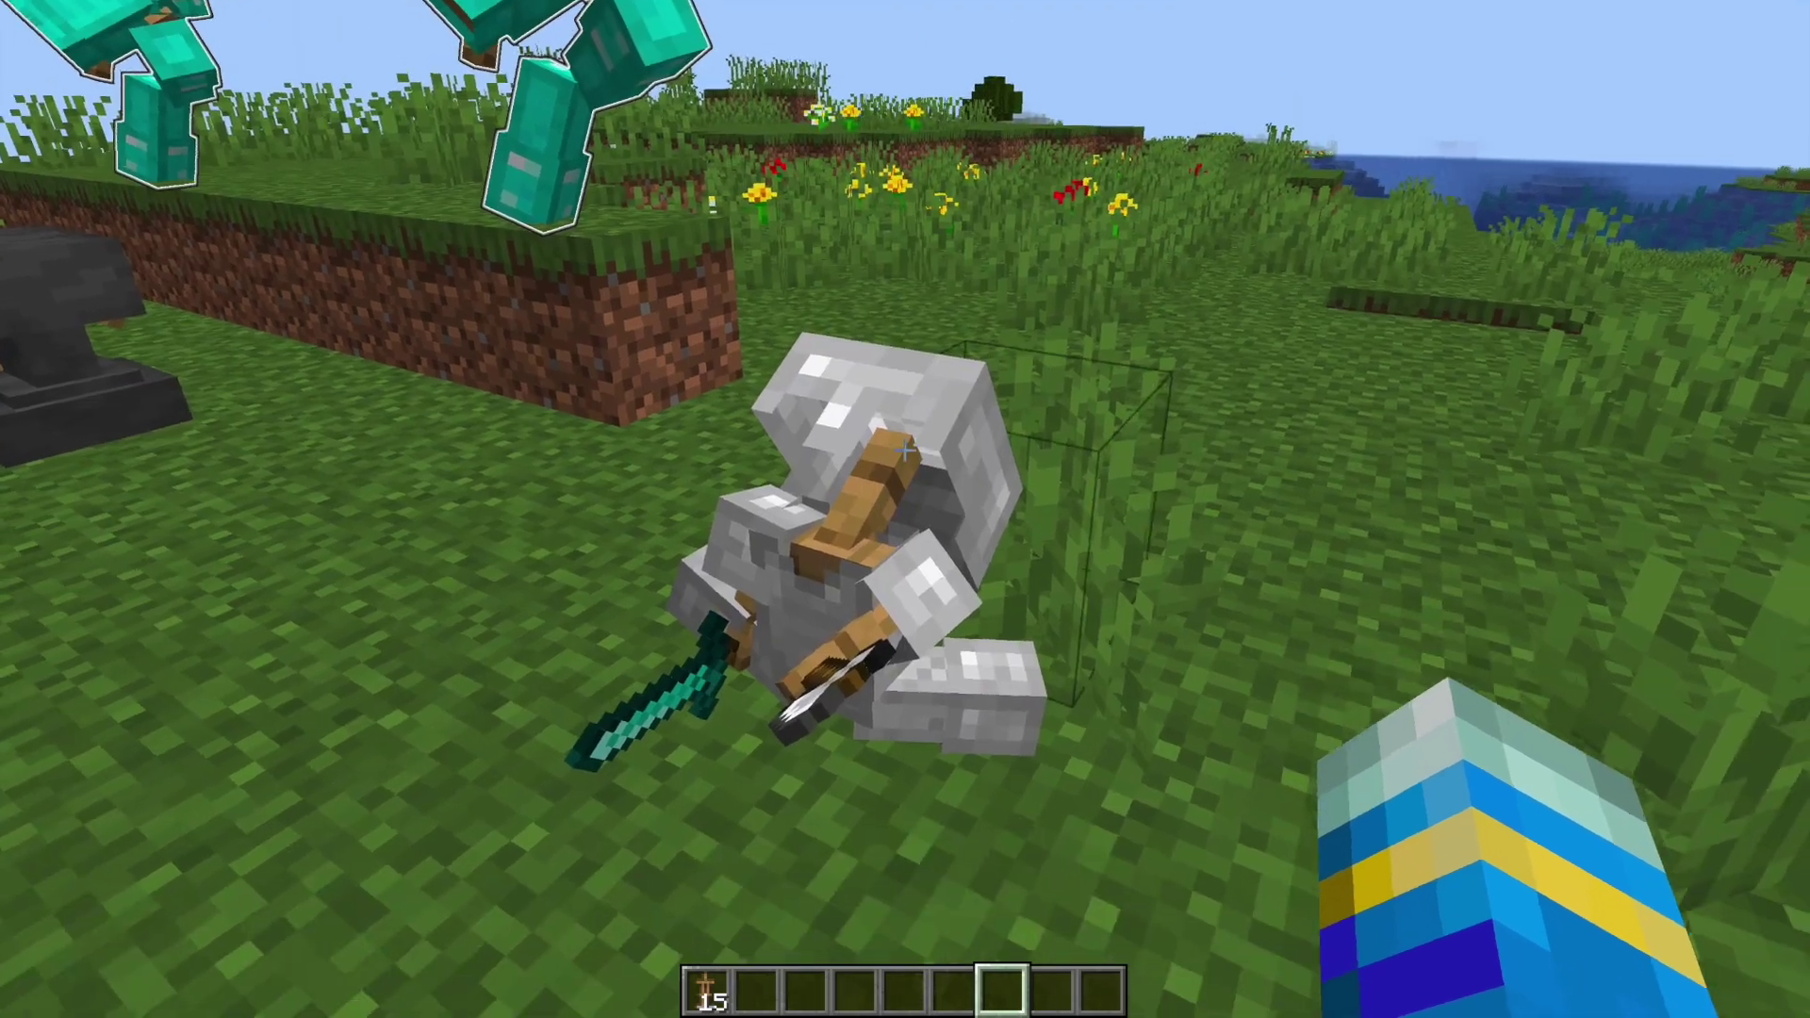
{"action": "key", "text": "a"}
{"action": "key", "text": "w"}
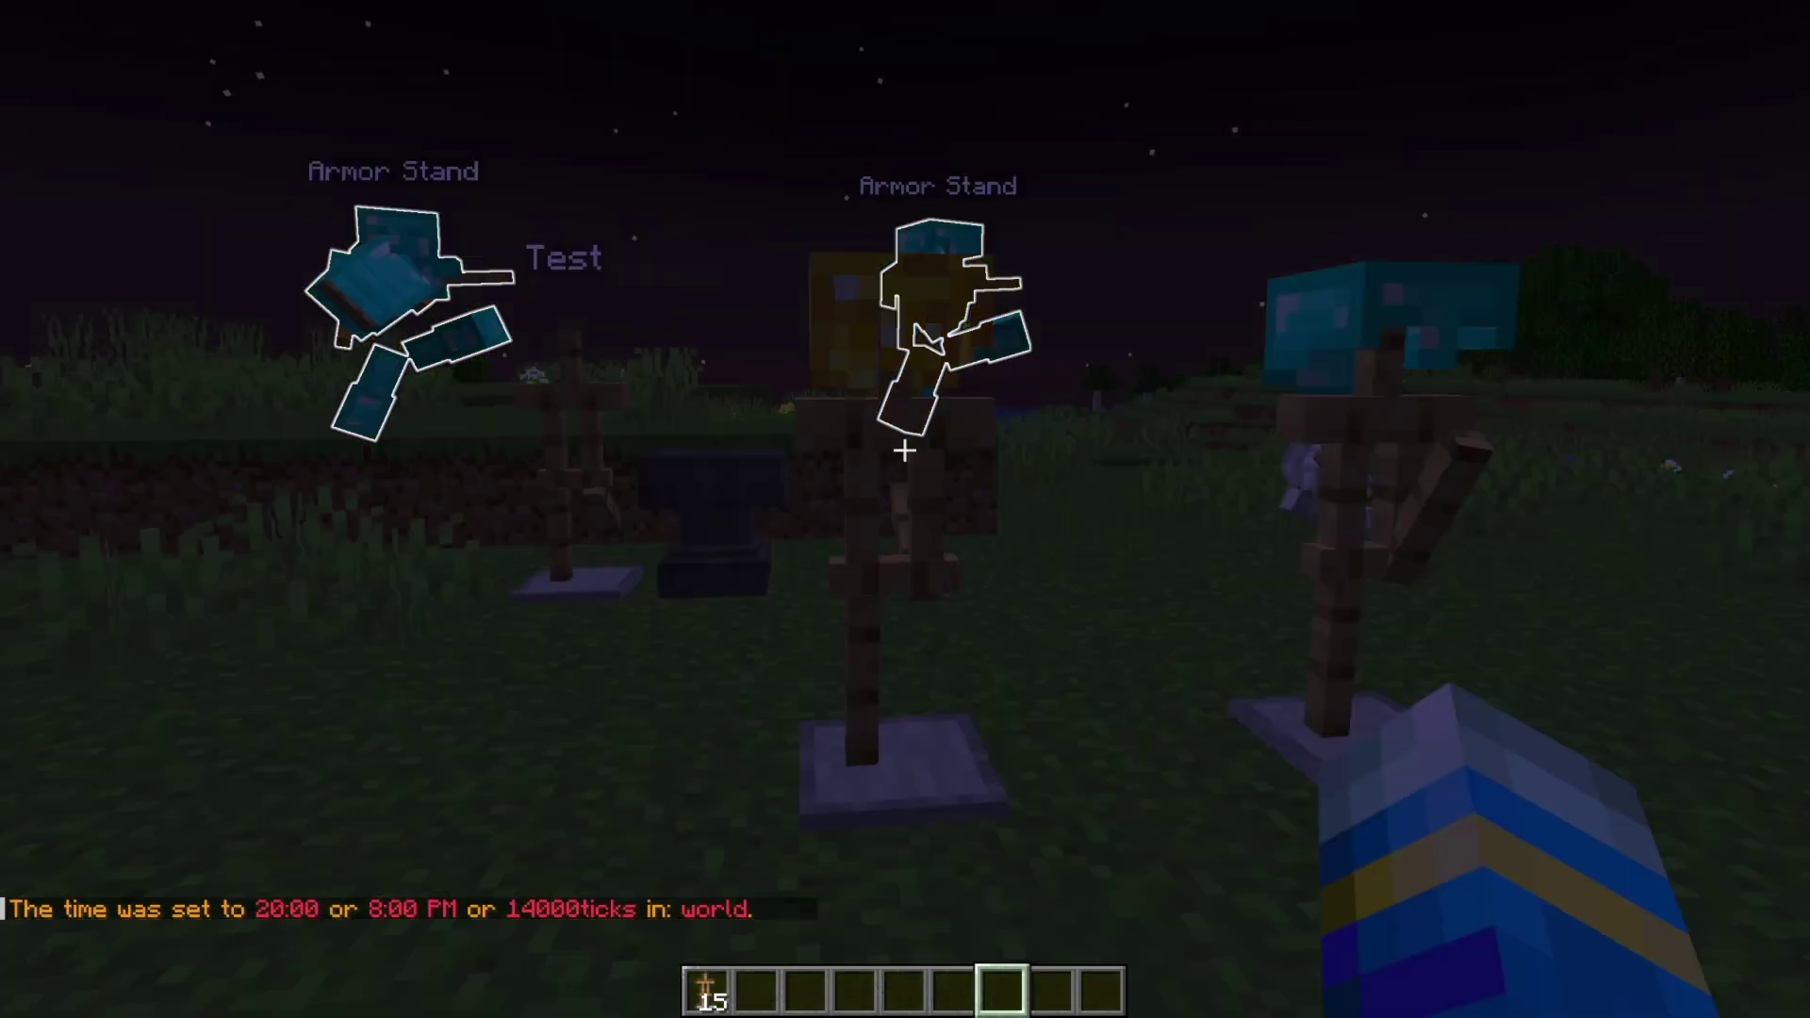
{"action": "key", "text": "d"}
{"action": "key", "text": "w"}
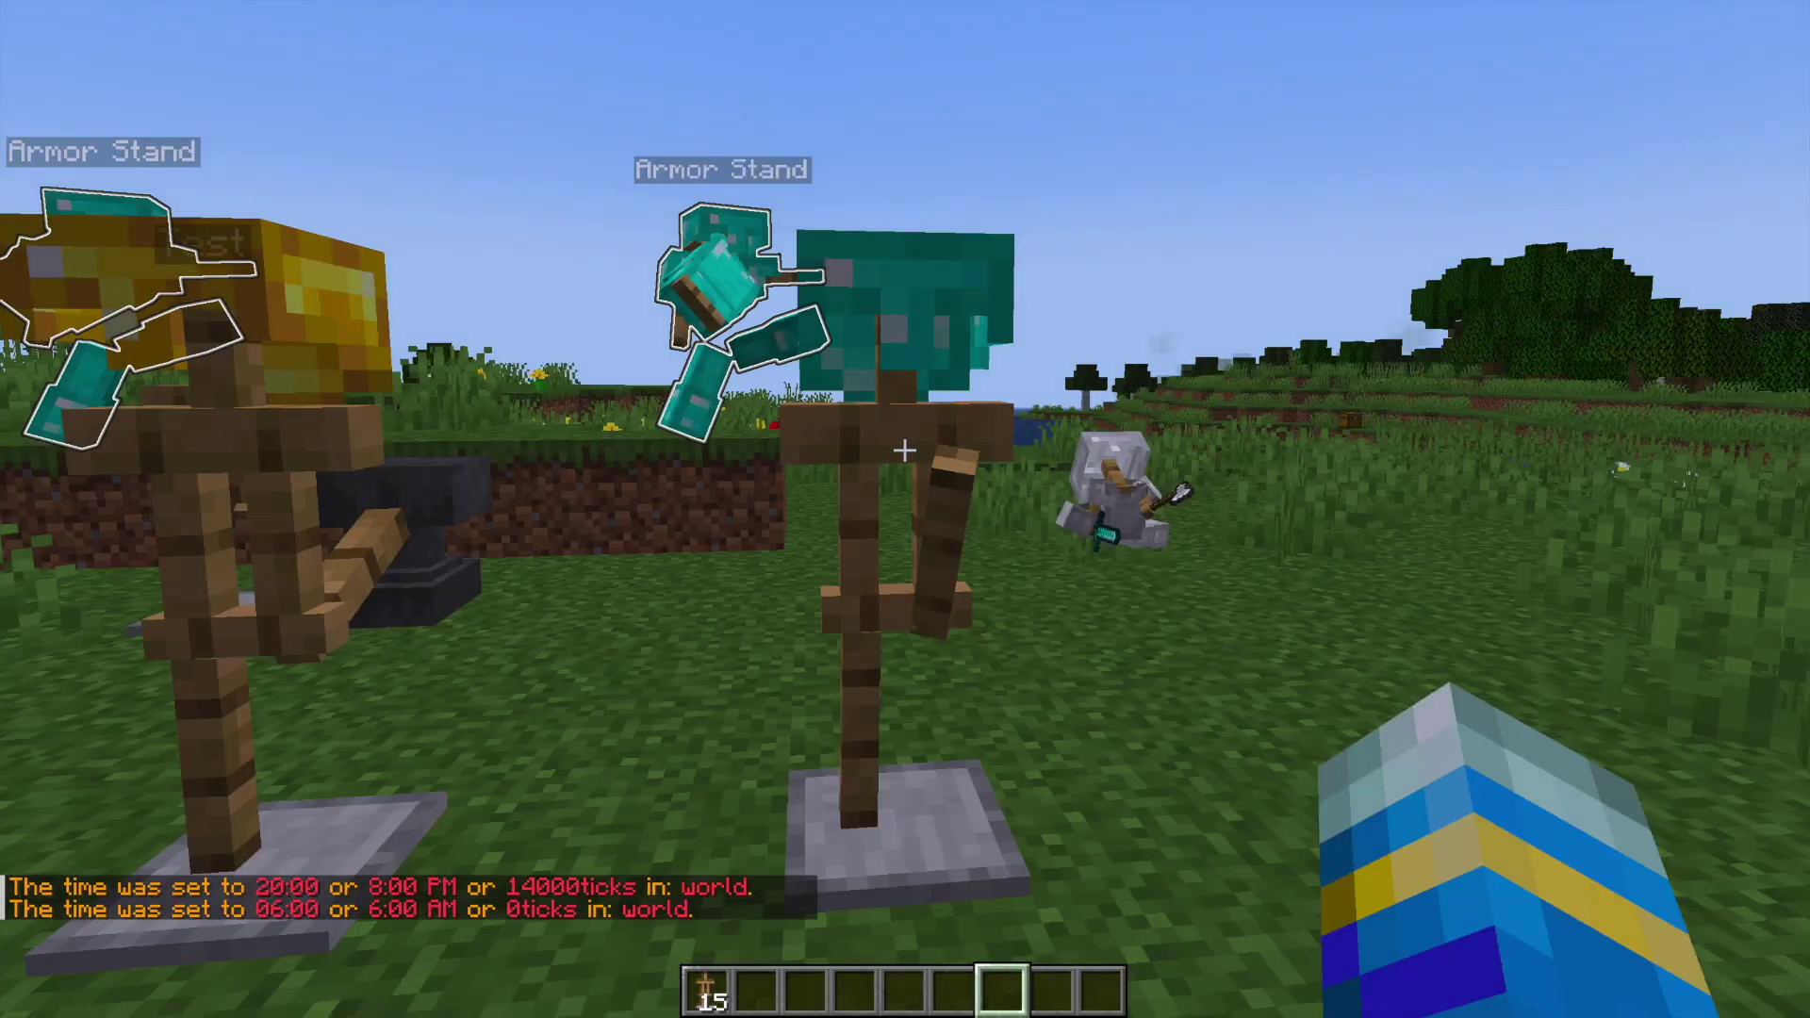
{"action": "key", "text": "s"}
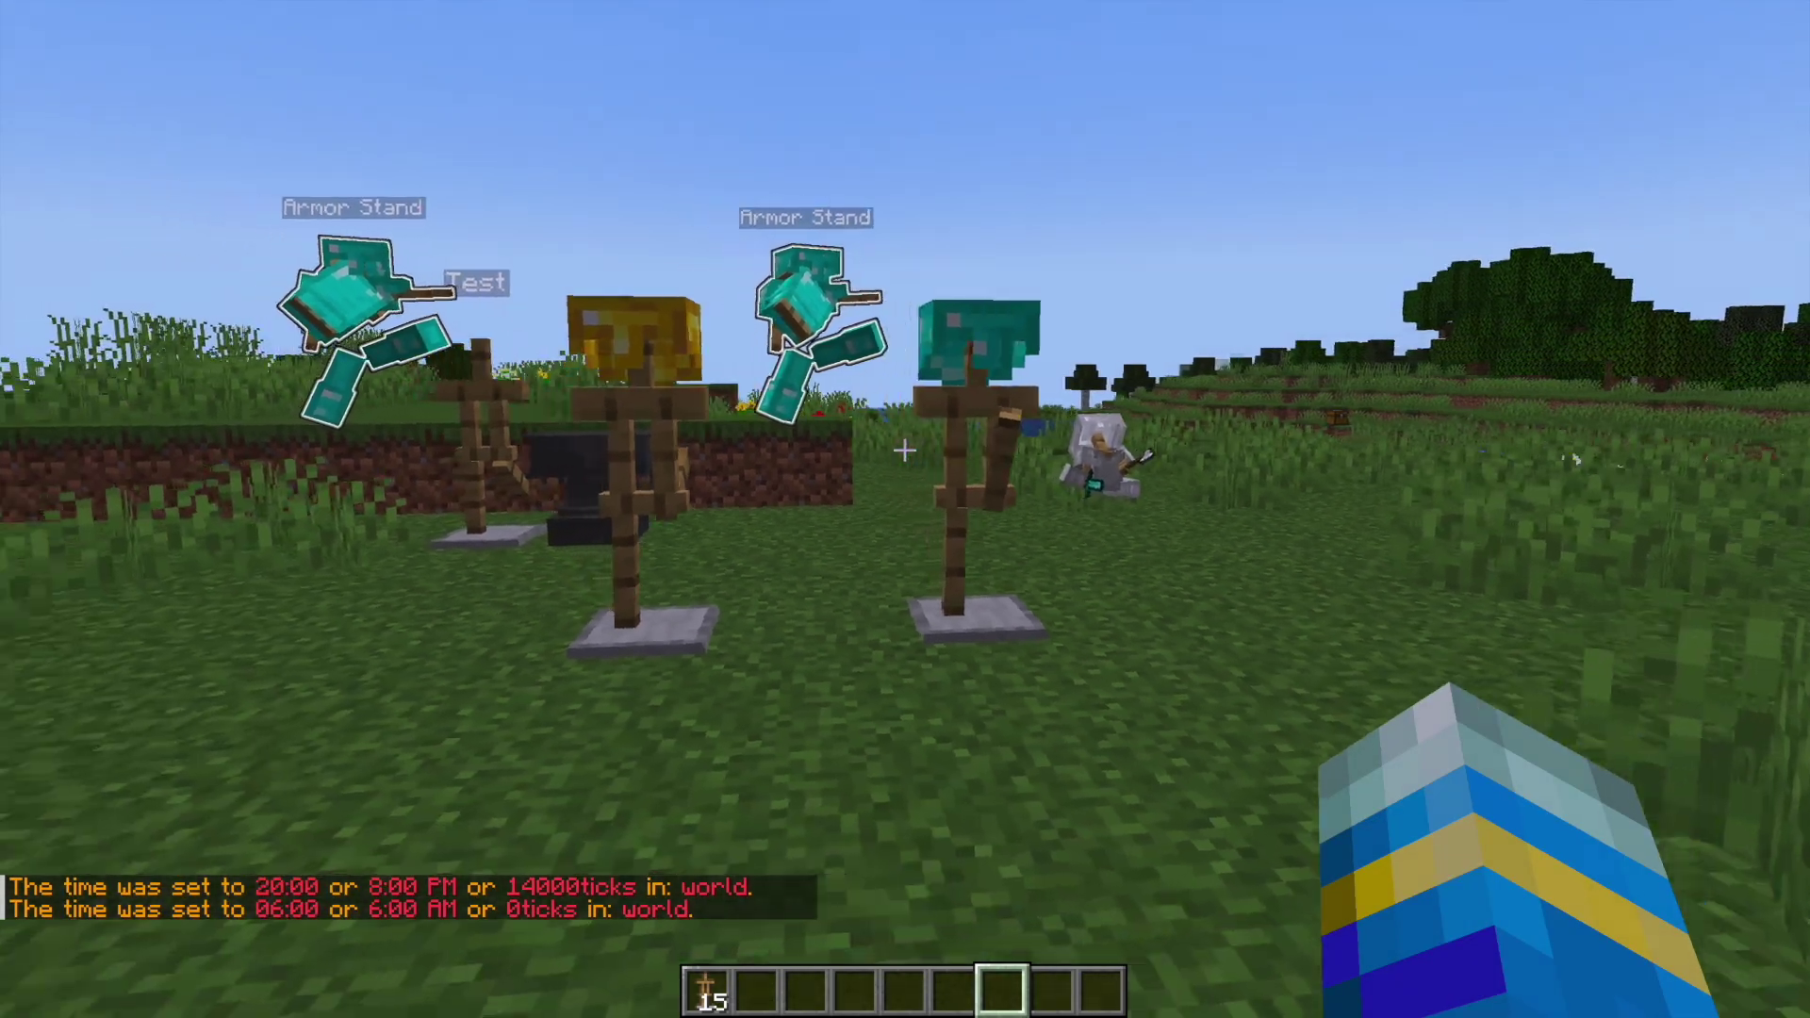
- Place a new armor stand on the open grass and start editing its left leg
{"action": "key", "text": "1"}
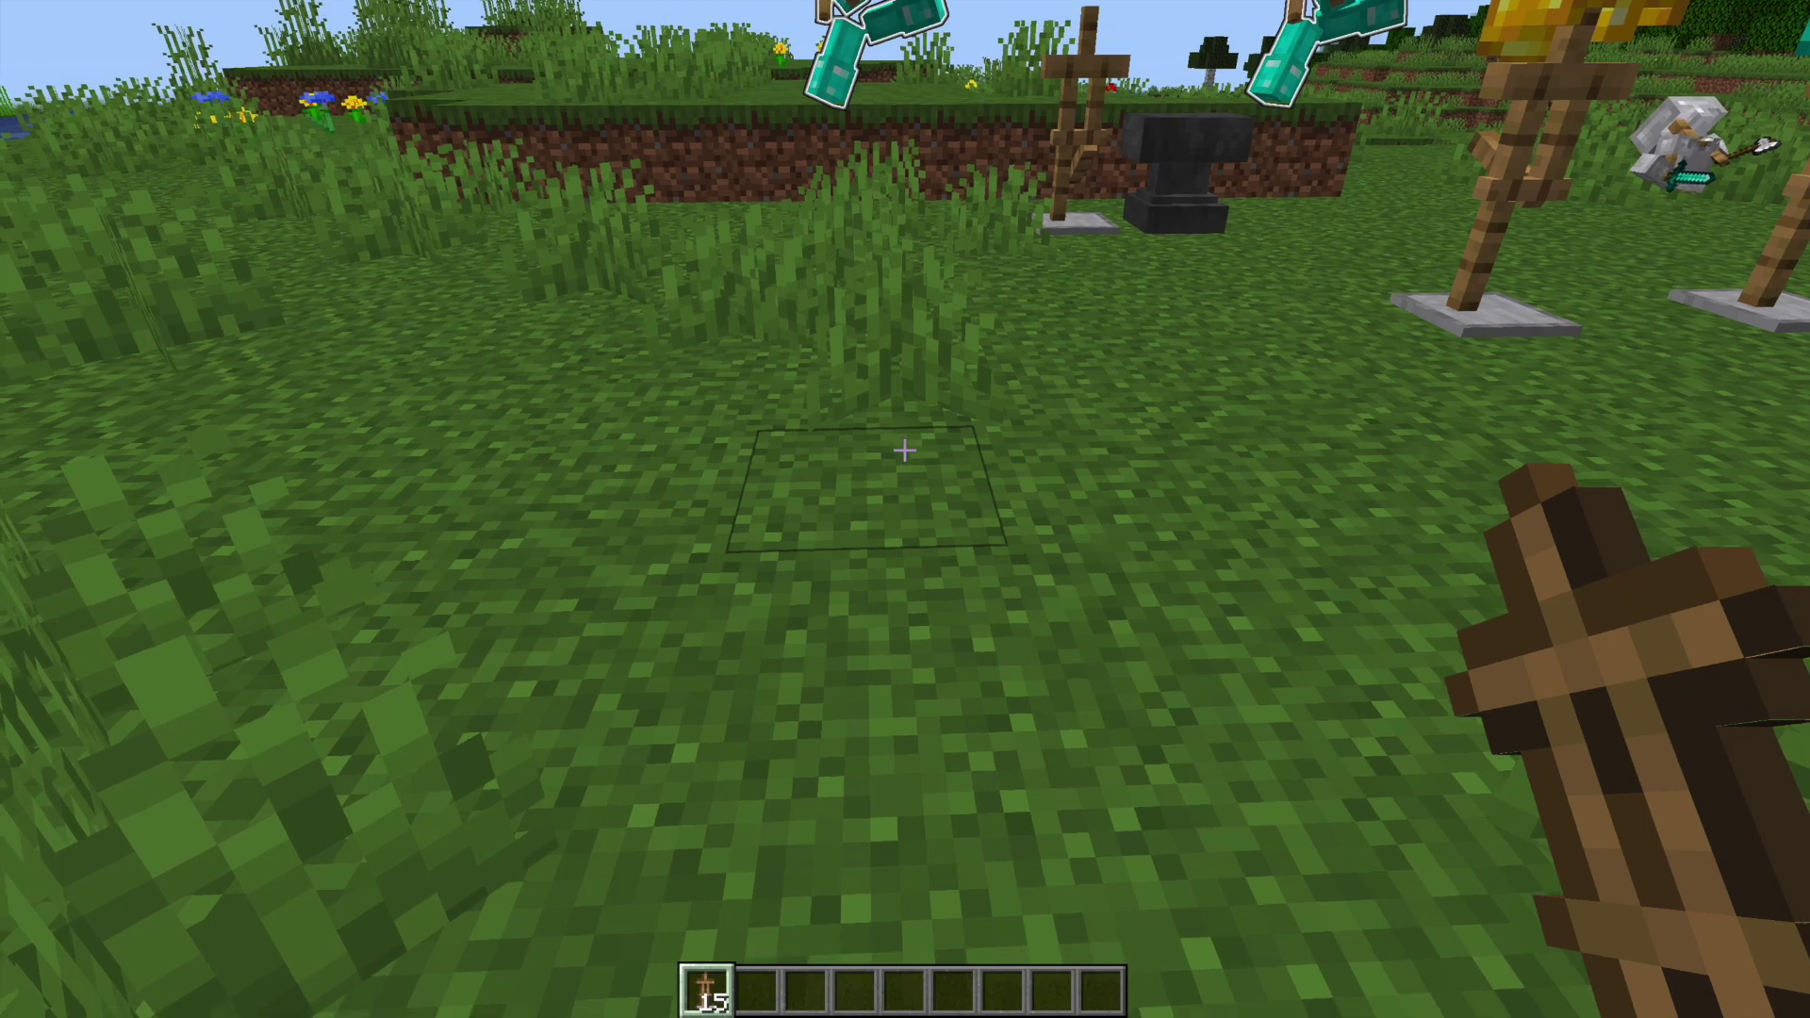
{"action": "right_click", "coordinate": [904, 451]}
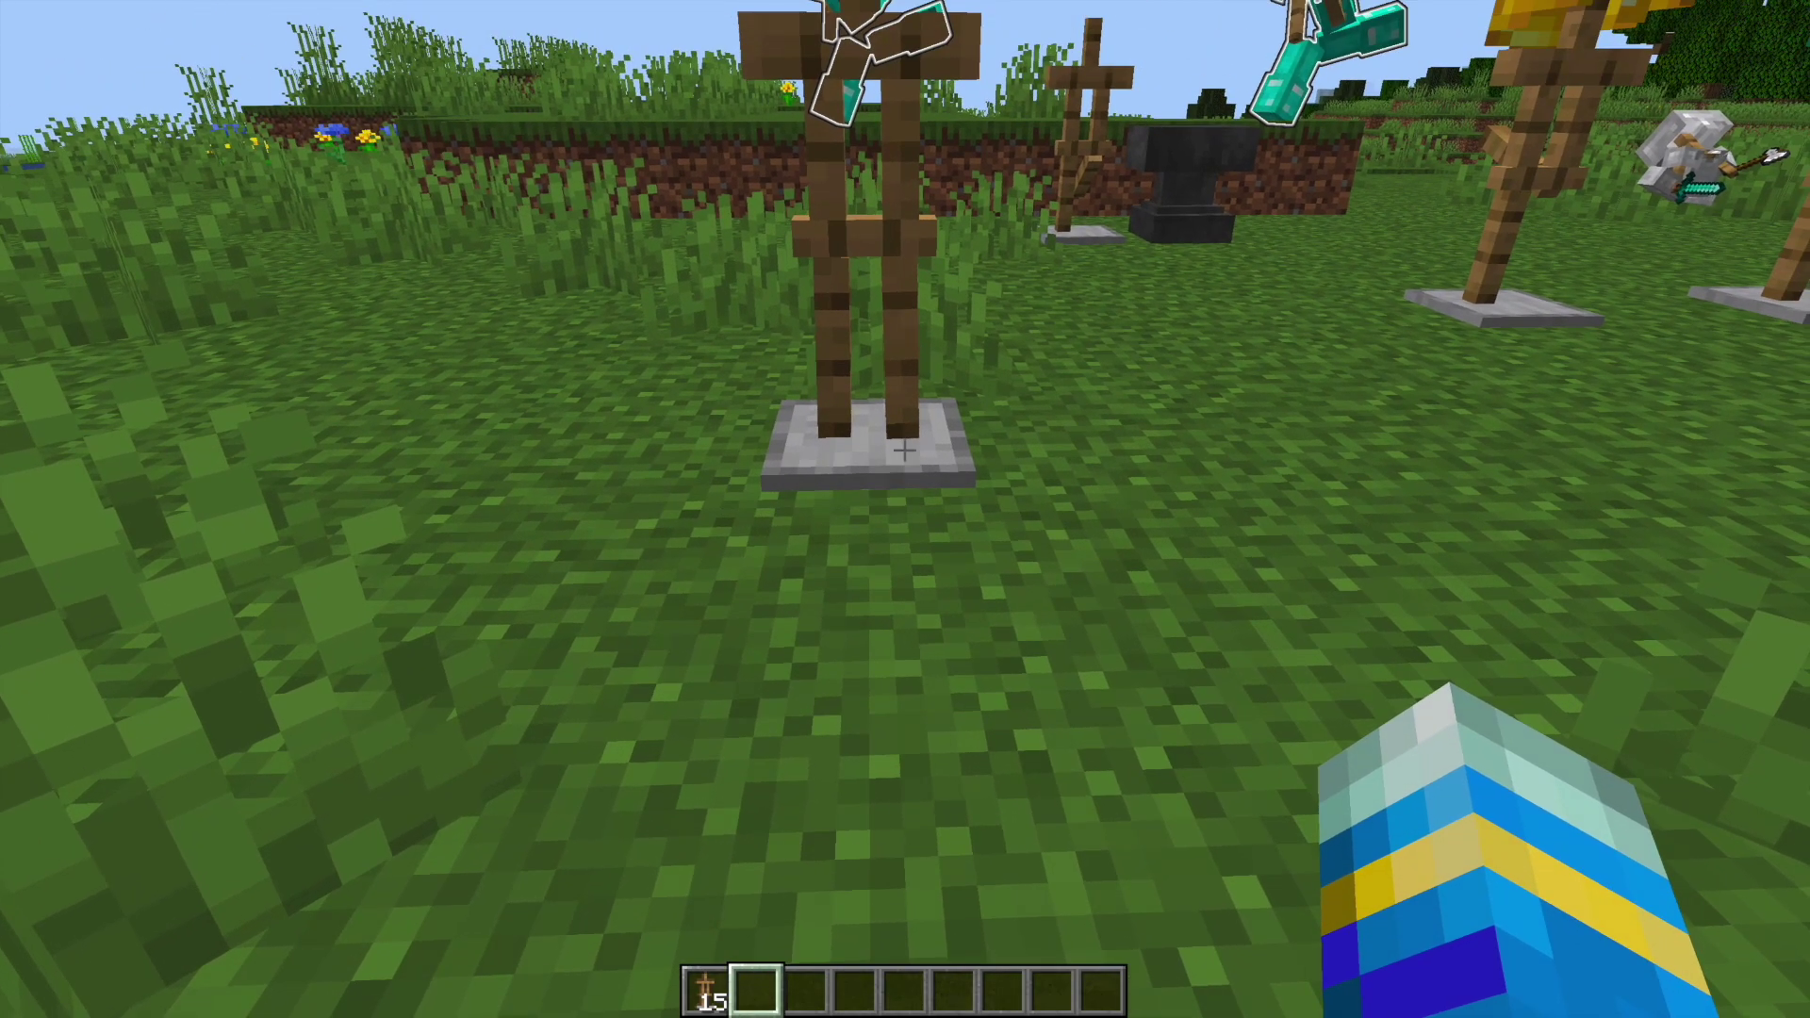
{"action": "right_click", "coordinate": [904, 451]}
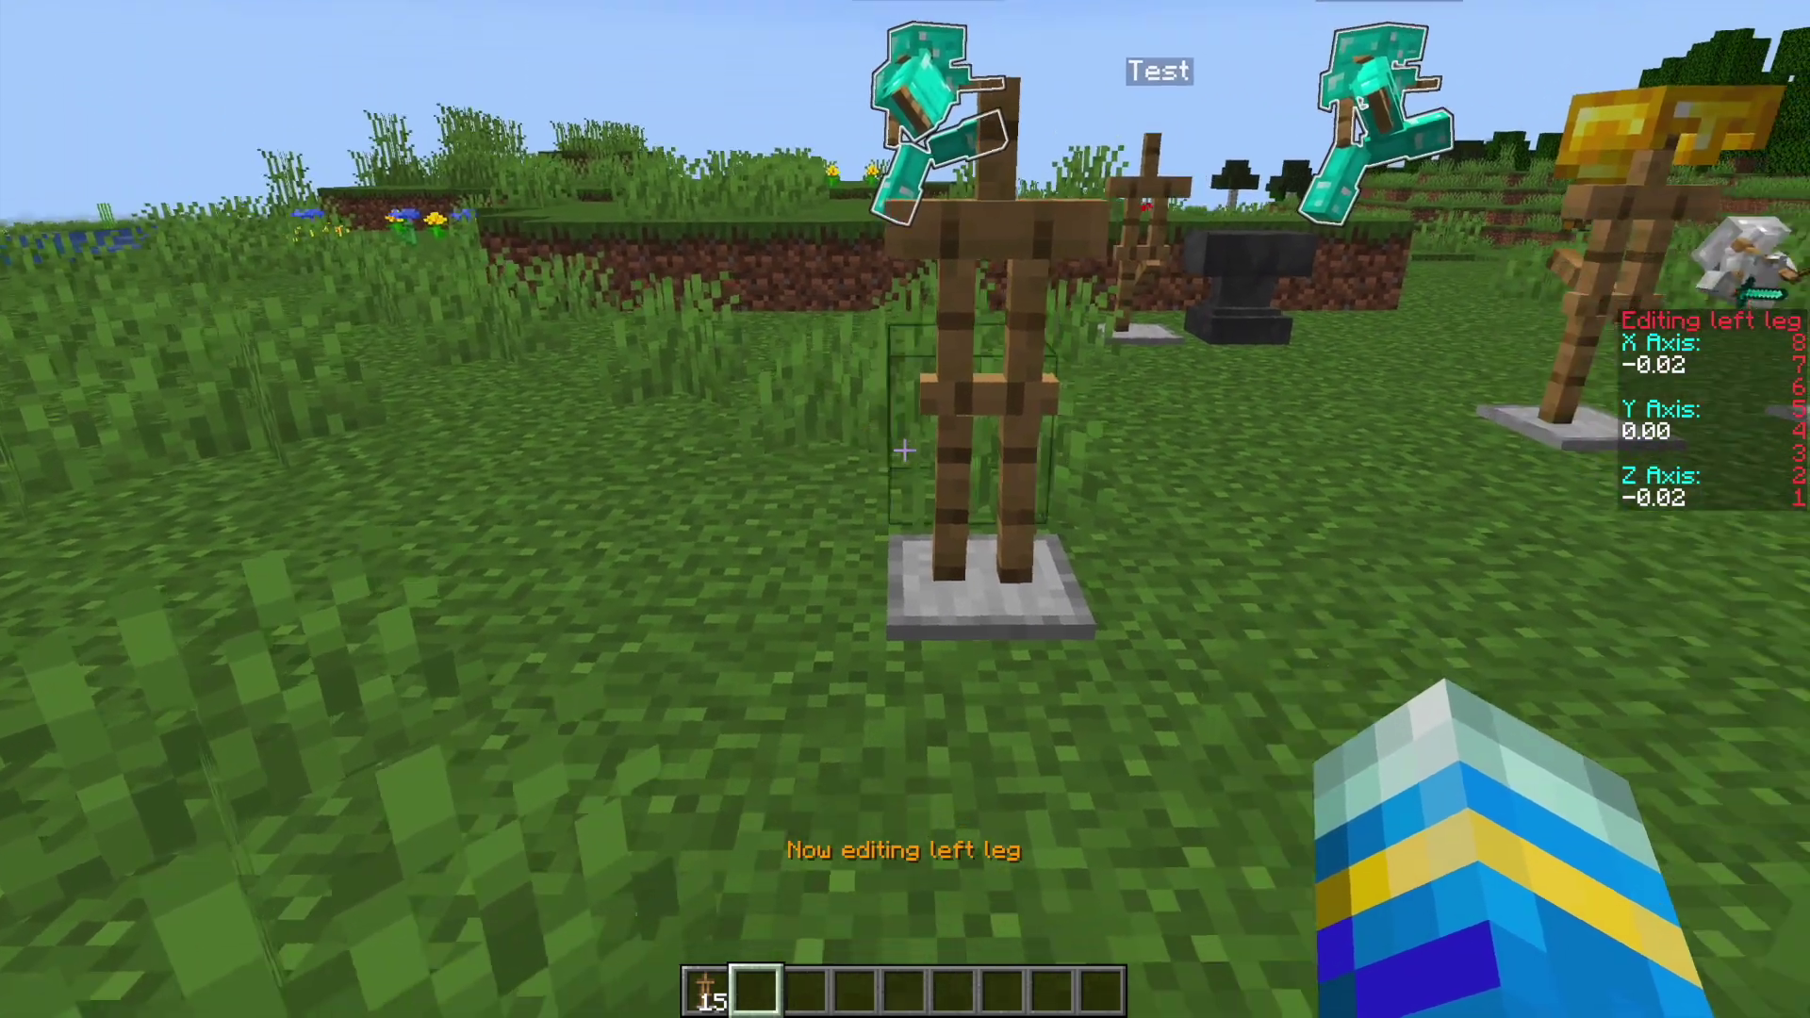
{"action": "key", "text": "w"}
{"action": "key", "text": "w"}
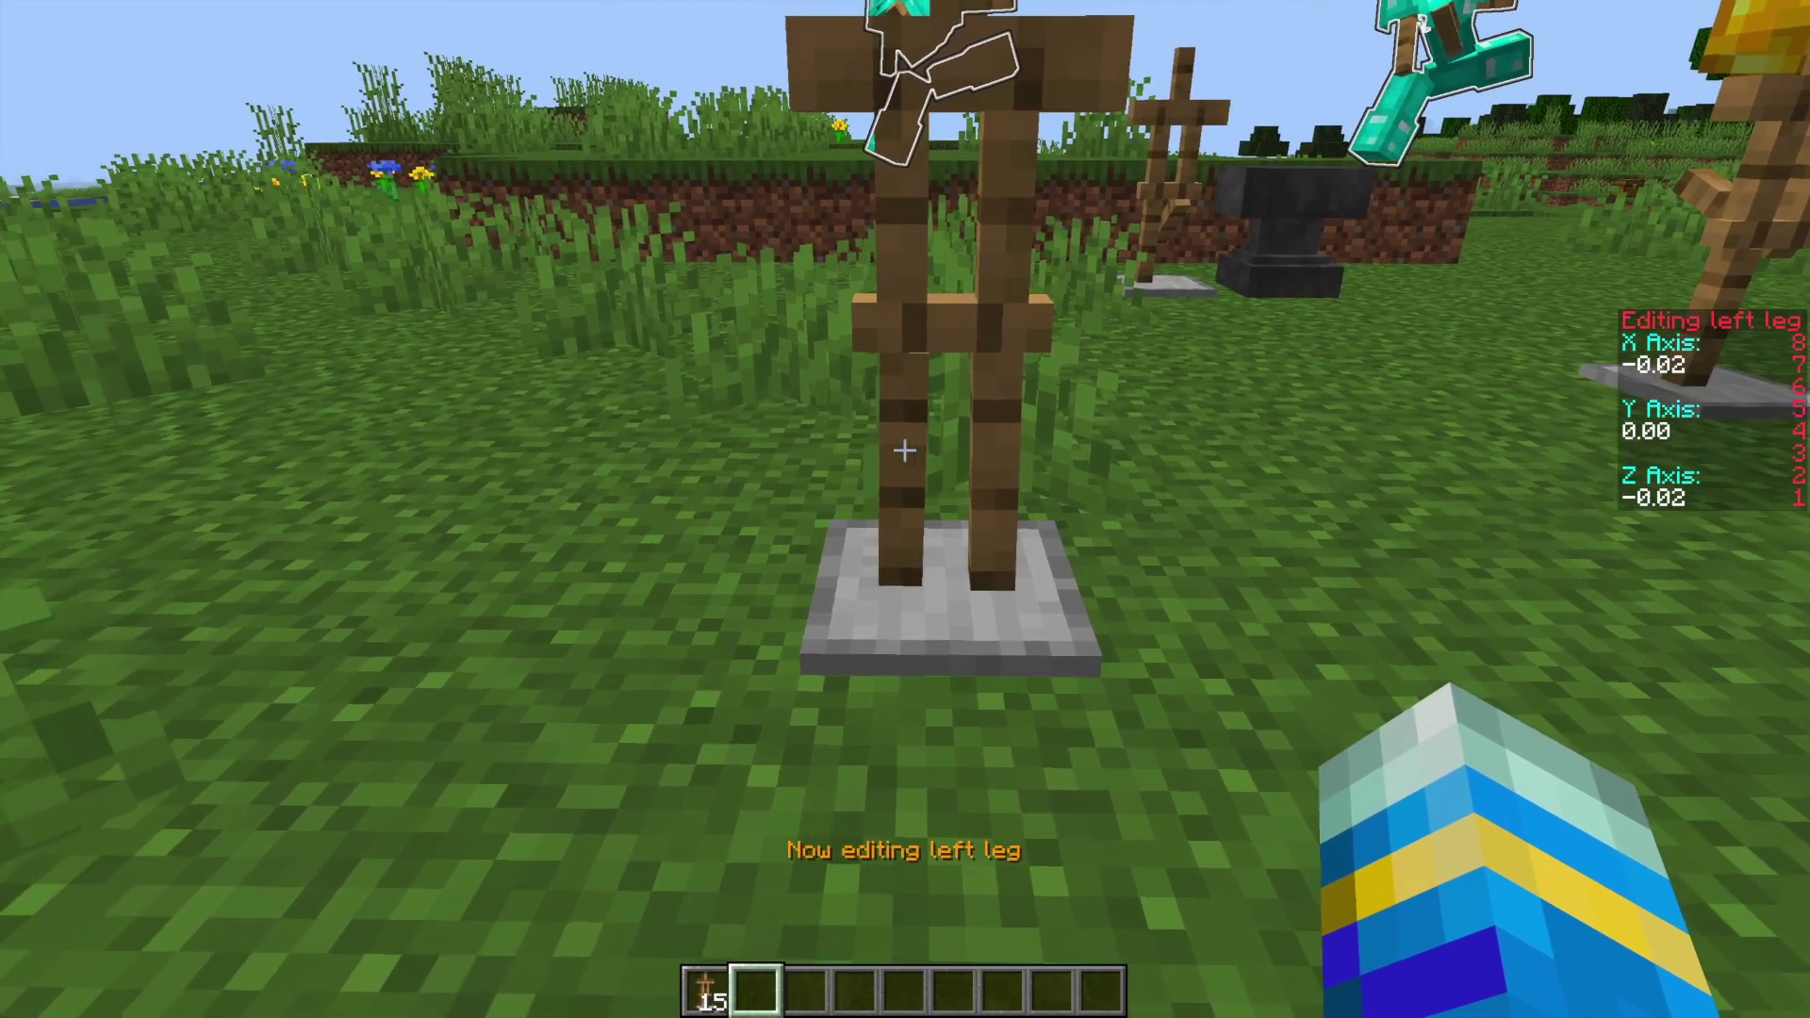
- Cycle the new armor stand's edited part through its limbs and belly, ending on the left leg
{"action": "right_click", "coordinate": [904, 451]}
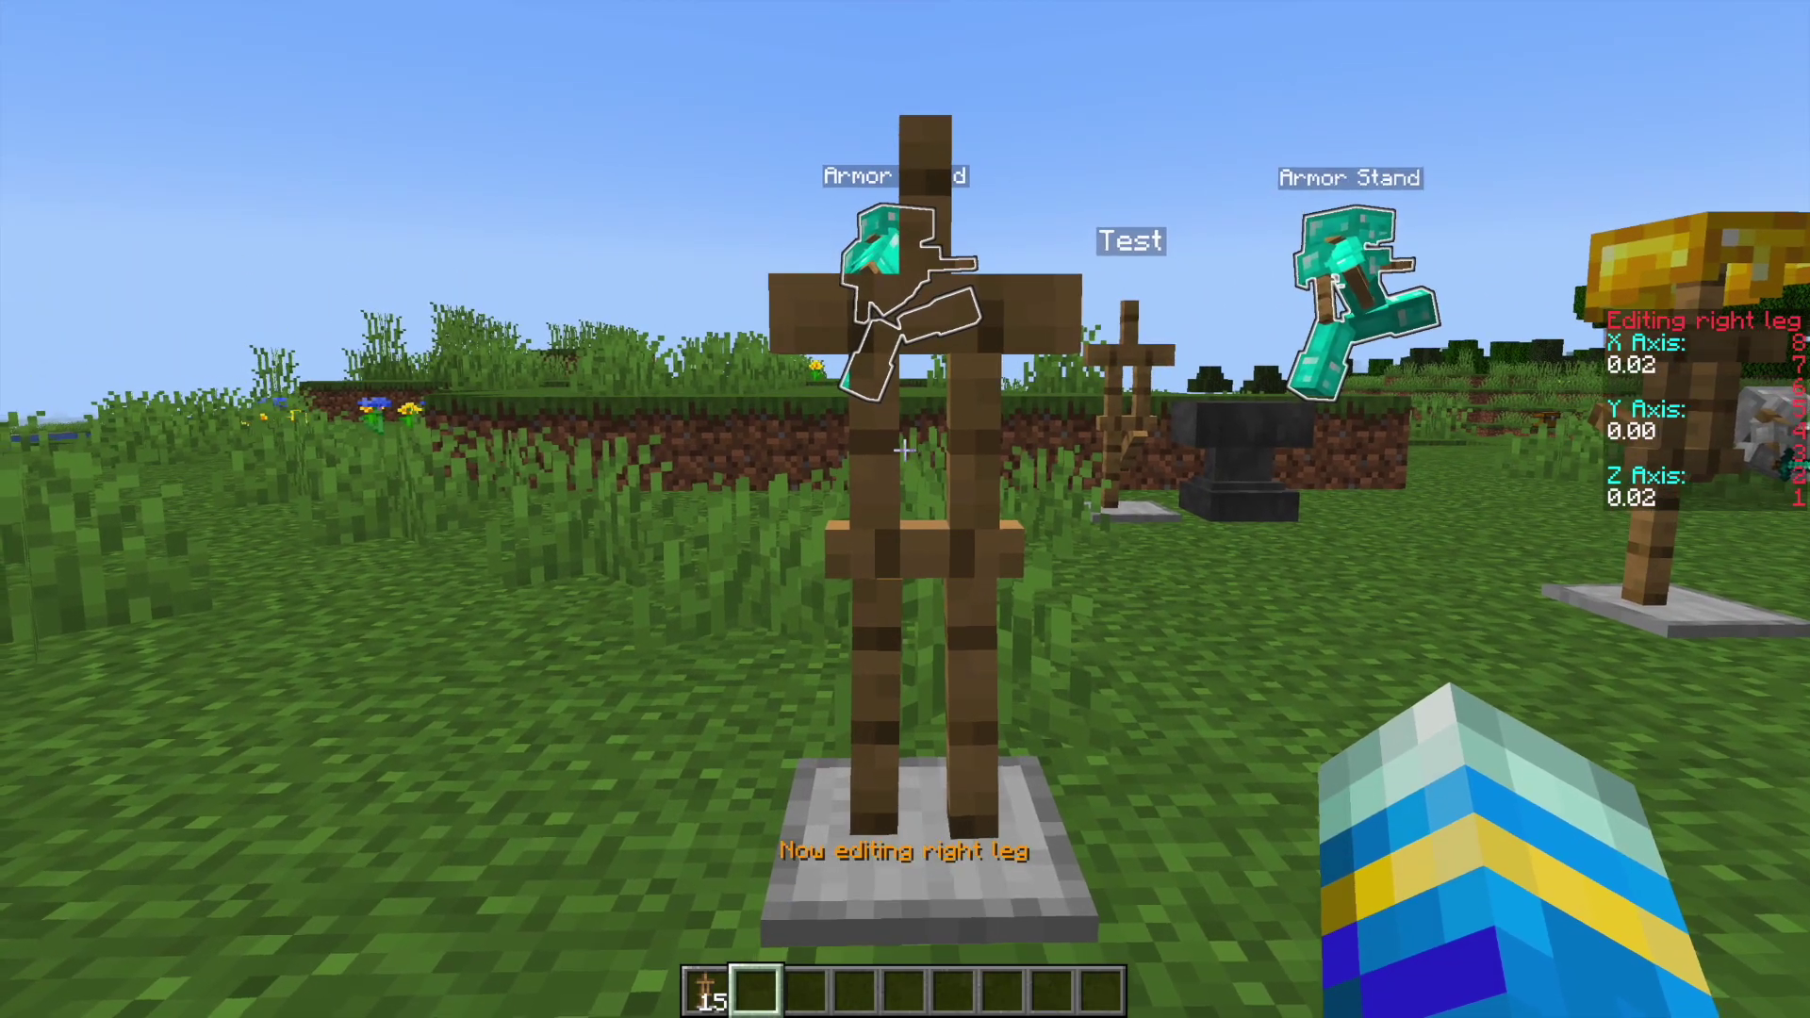
{"action": "right_click", "coordinate": [904, 451]}
{"action": "right_click", "coordinate": [904, 450]}
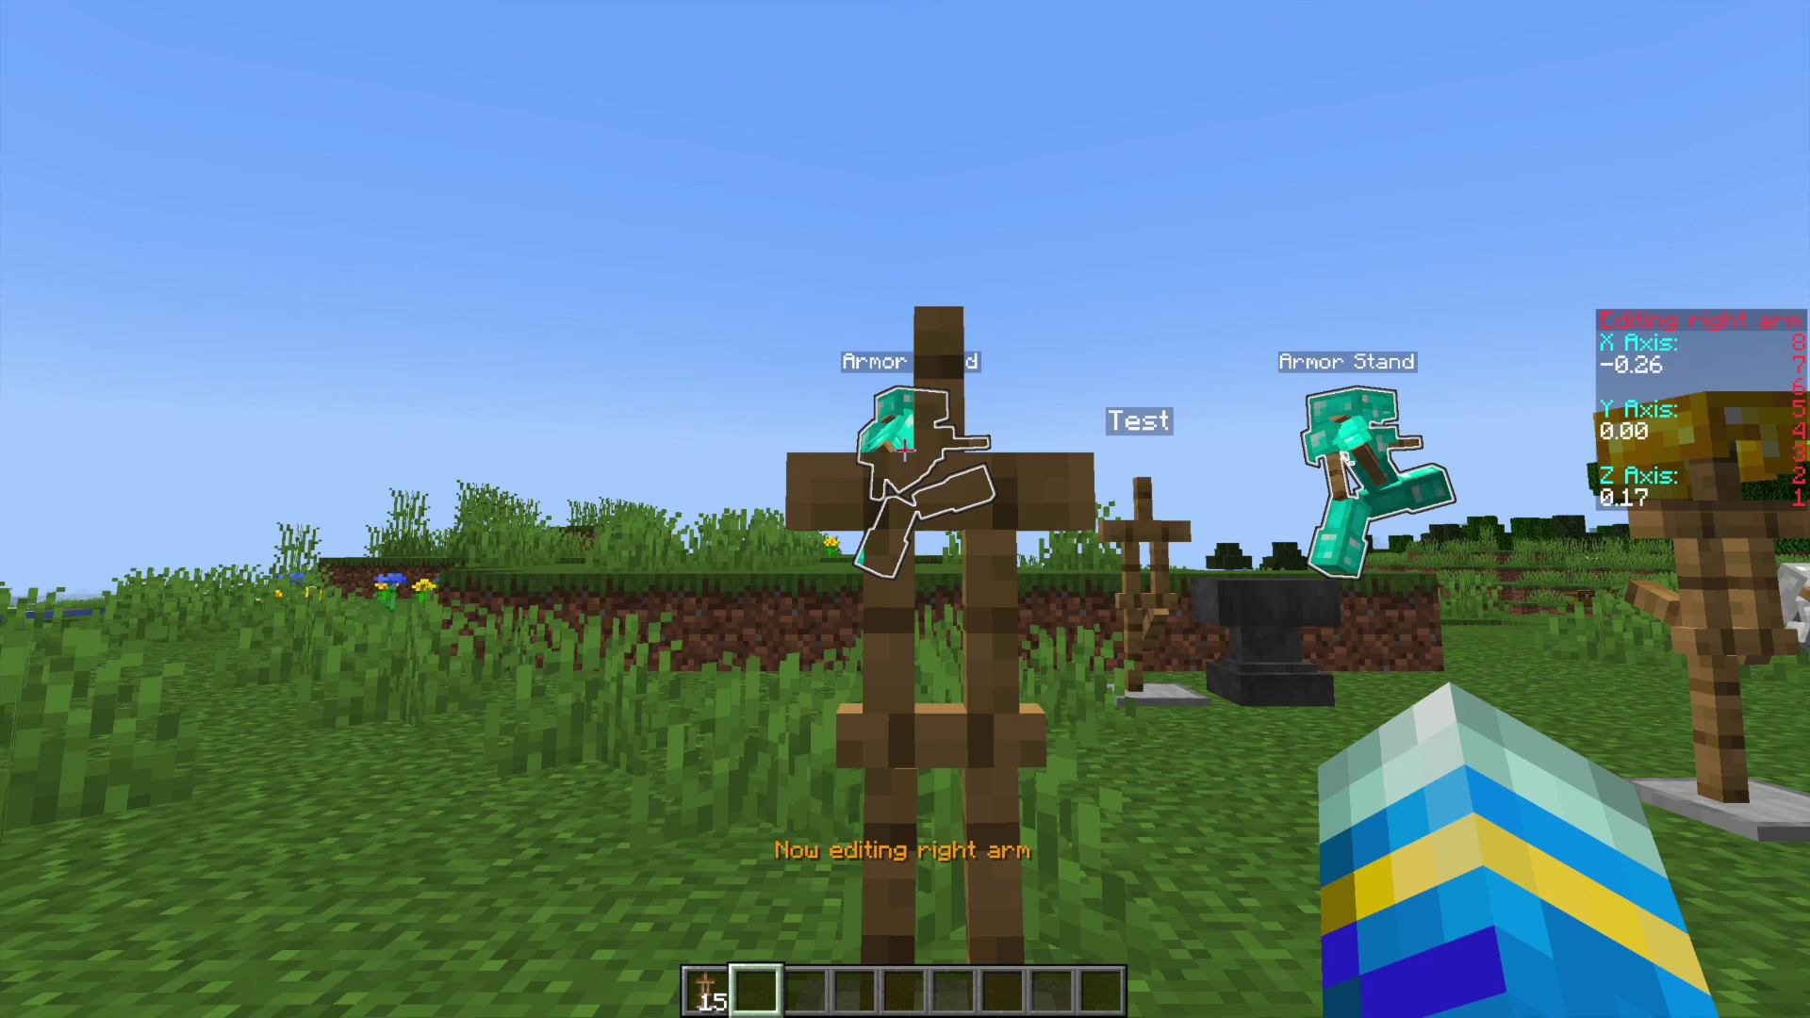
{"action": "right_click", "coordinate": [904, 450]}
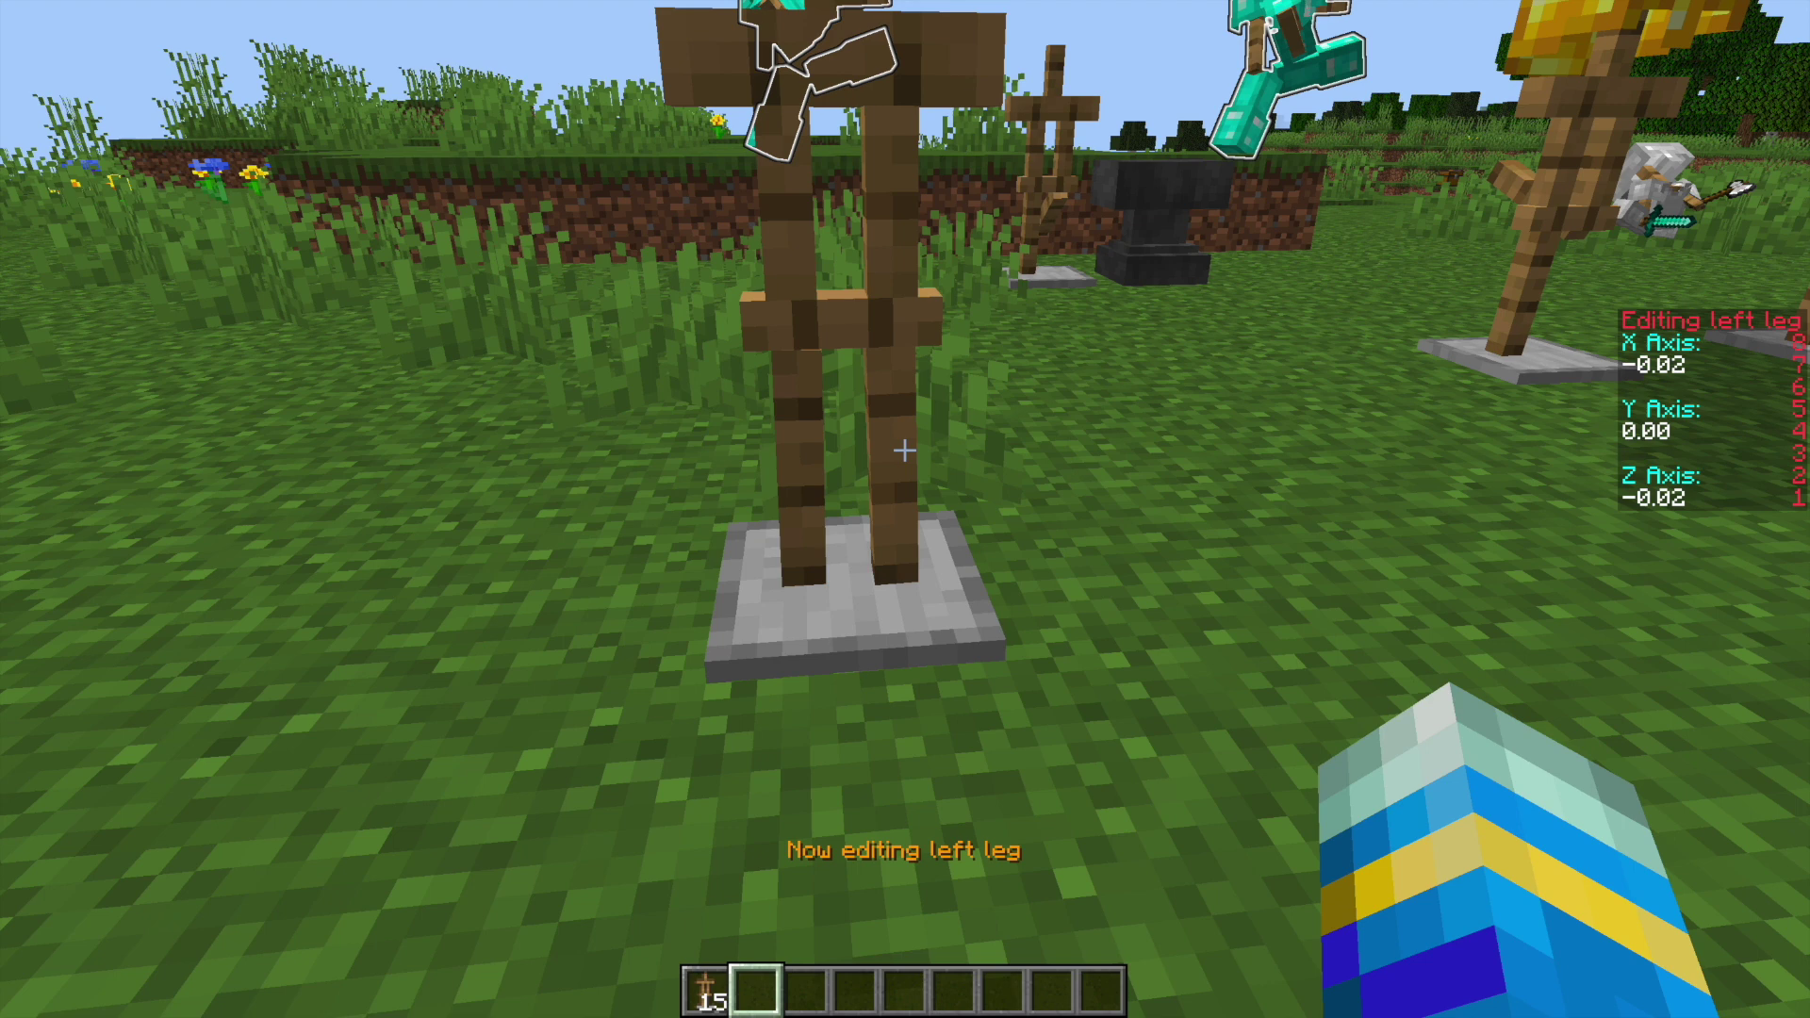
{"action": "right_click", "coordinate": [904, 451]}
{"action": "right_click", "coordinate": [904, 450]}
{"action": "right_click", "coordinate": [904, 450]}
{"action": "right_click", "coordinate": [904, 451]}
{"action": "right_click", "coordinate": [904, 451]}
{"action": "right_click", "coordinate": [904, 450]}
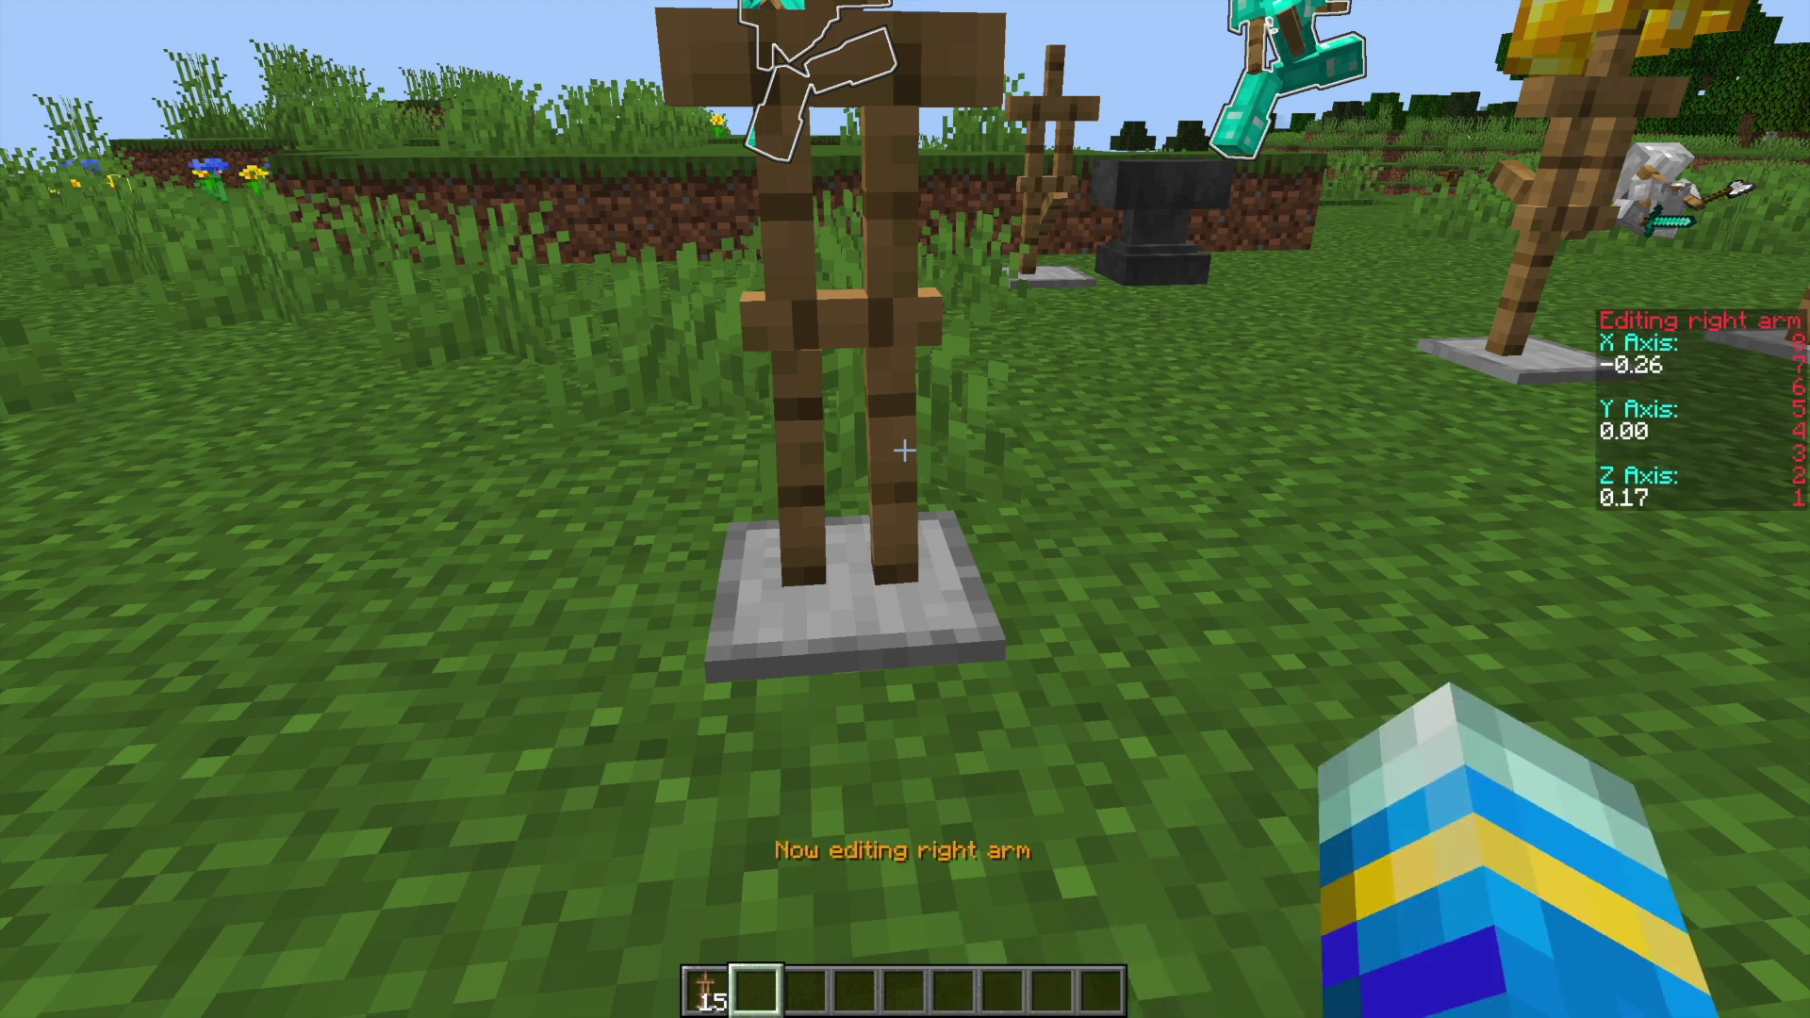
{"action": "right_click", "coordinate": [904, 450]}
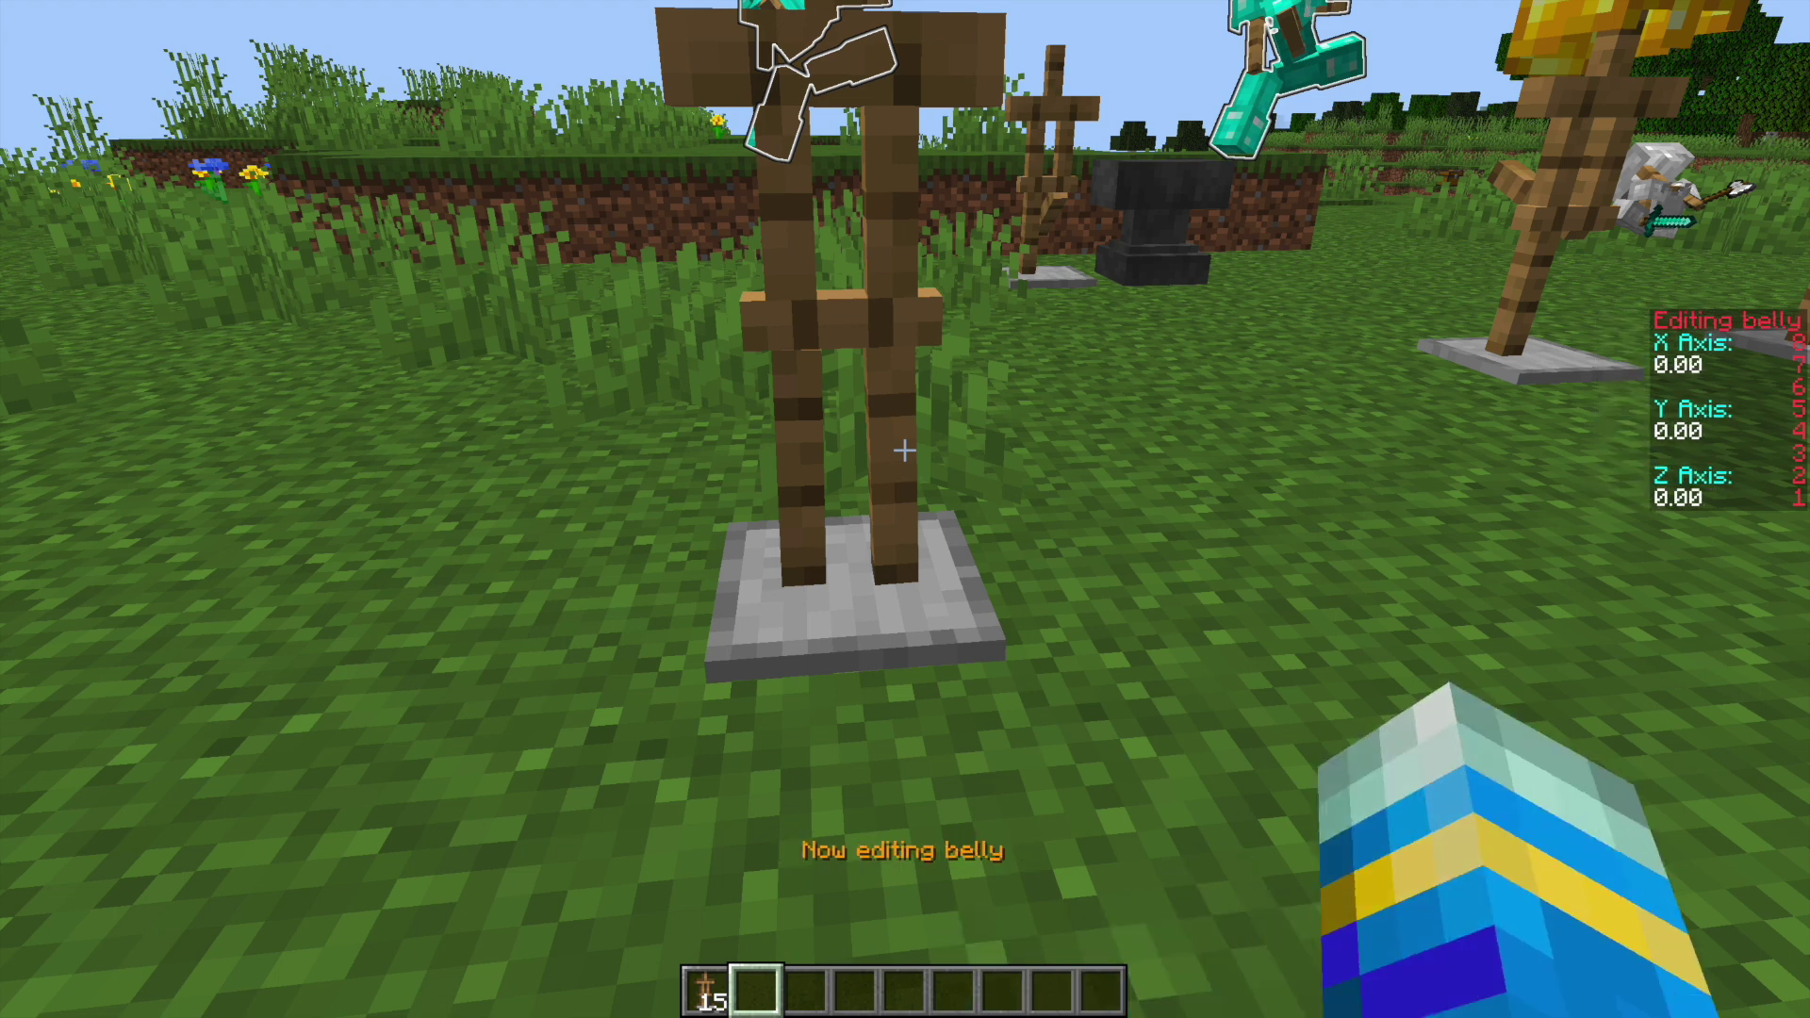
{"action": "right_click", "coordinate": [904, 451]}
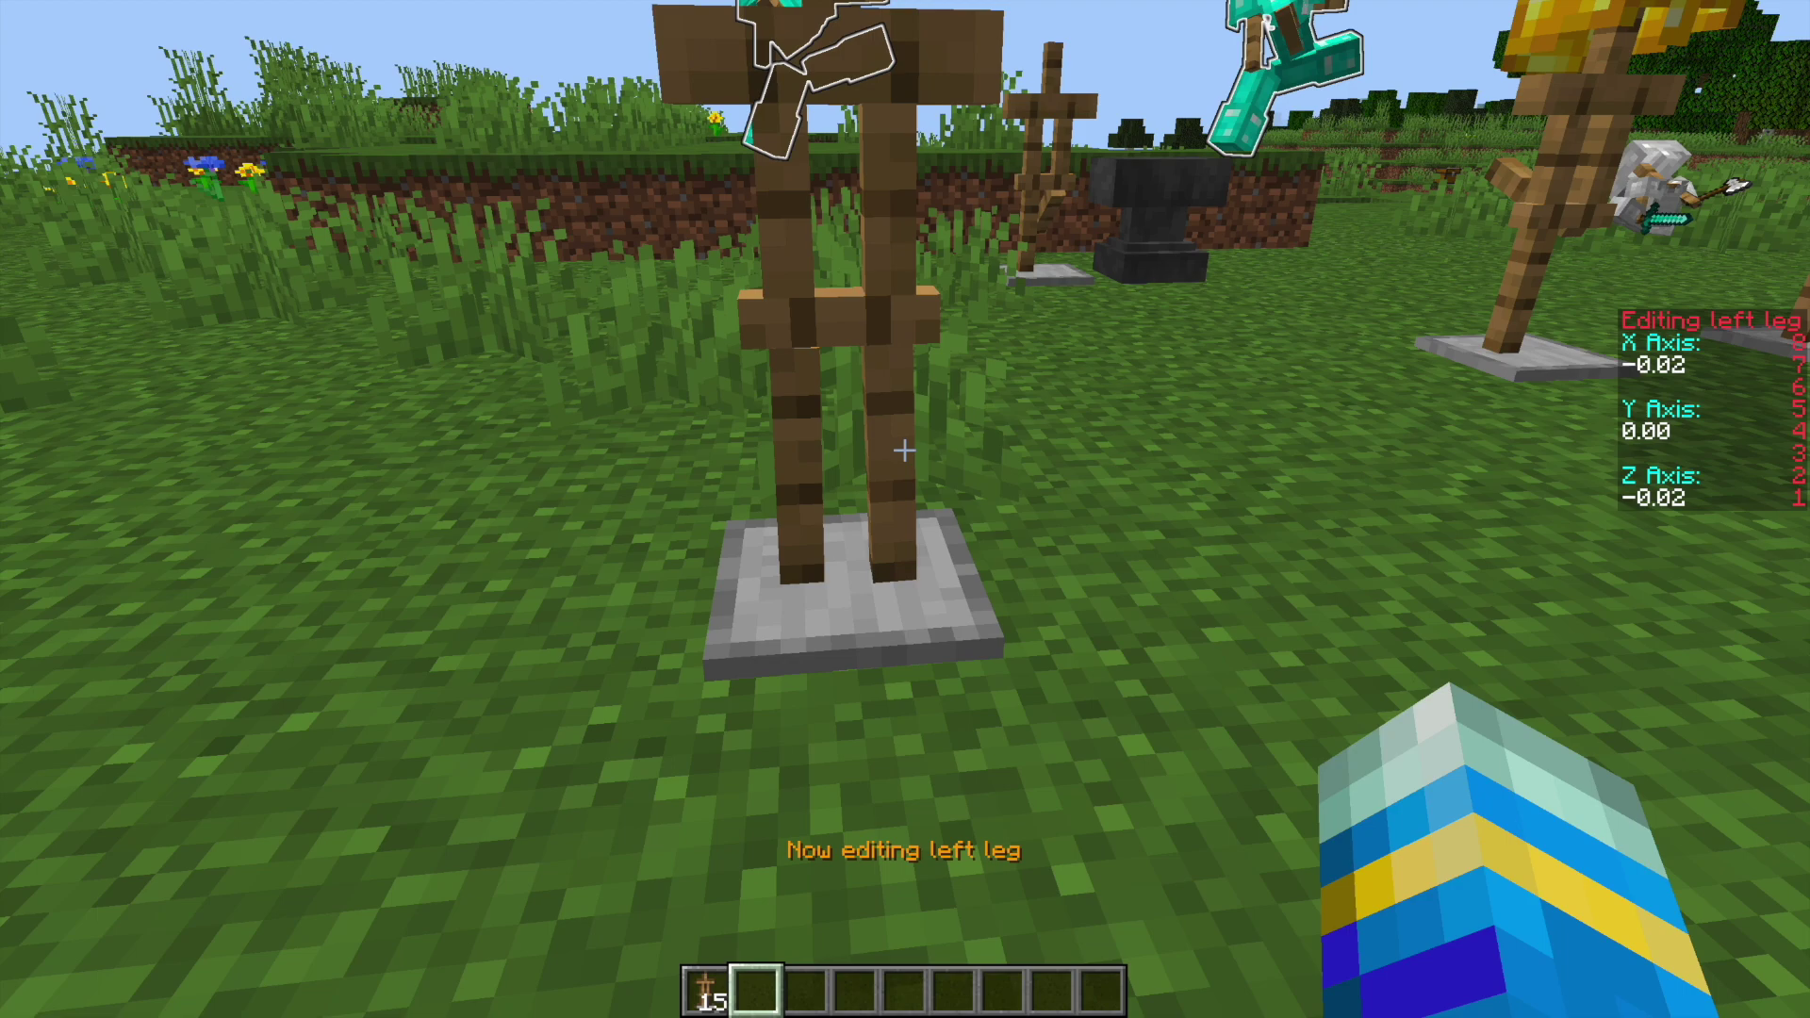
- Rotate the new armor stand's left leg backward to an X axis value of 2.98
{"action": "key", "text": "s"}
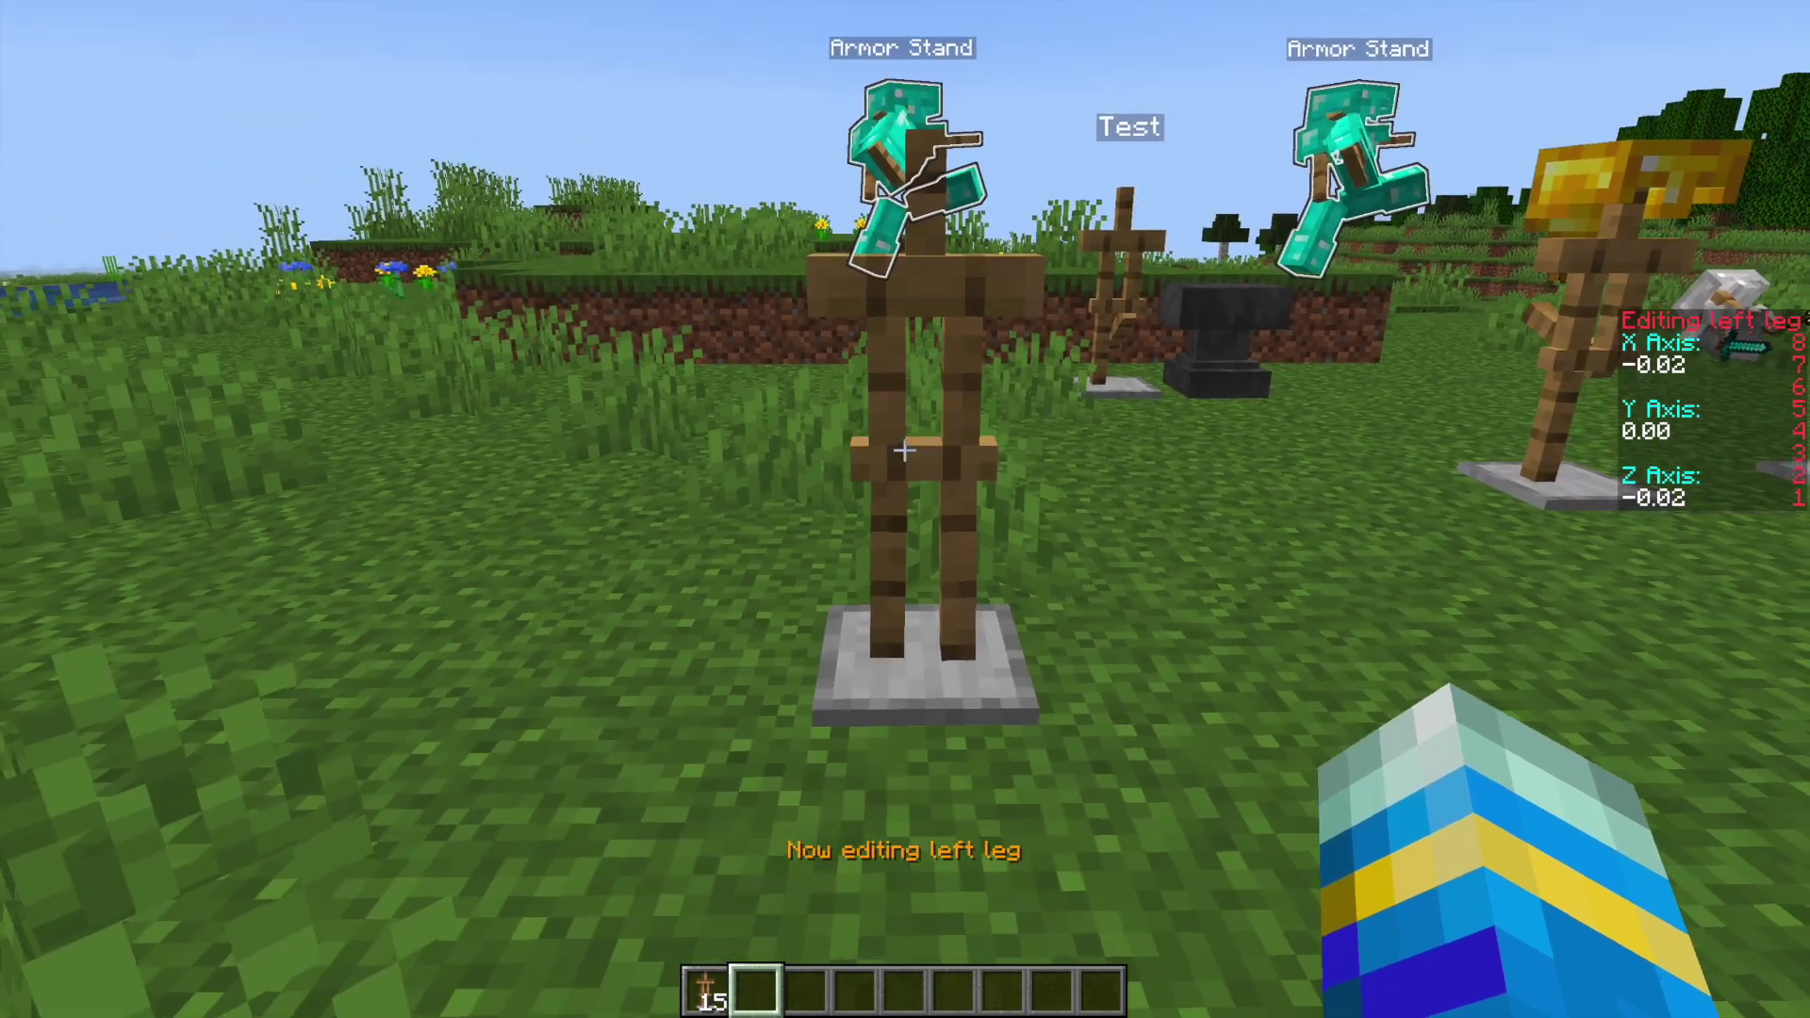
{"action": "key", "text": "d"}
{"action": "key", "text": "a"}
{"action": "key", "text": "d"}
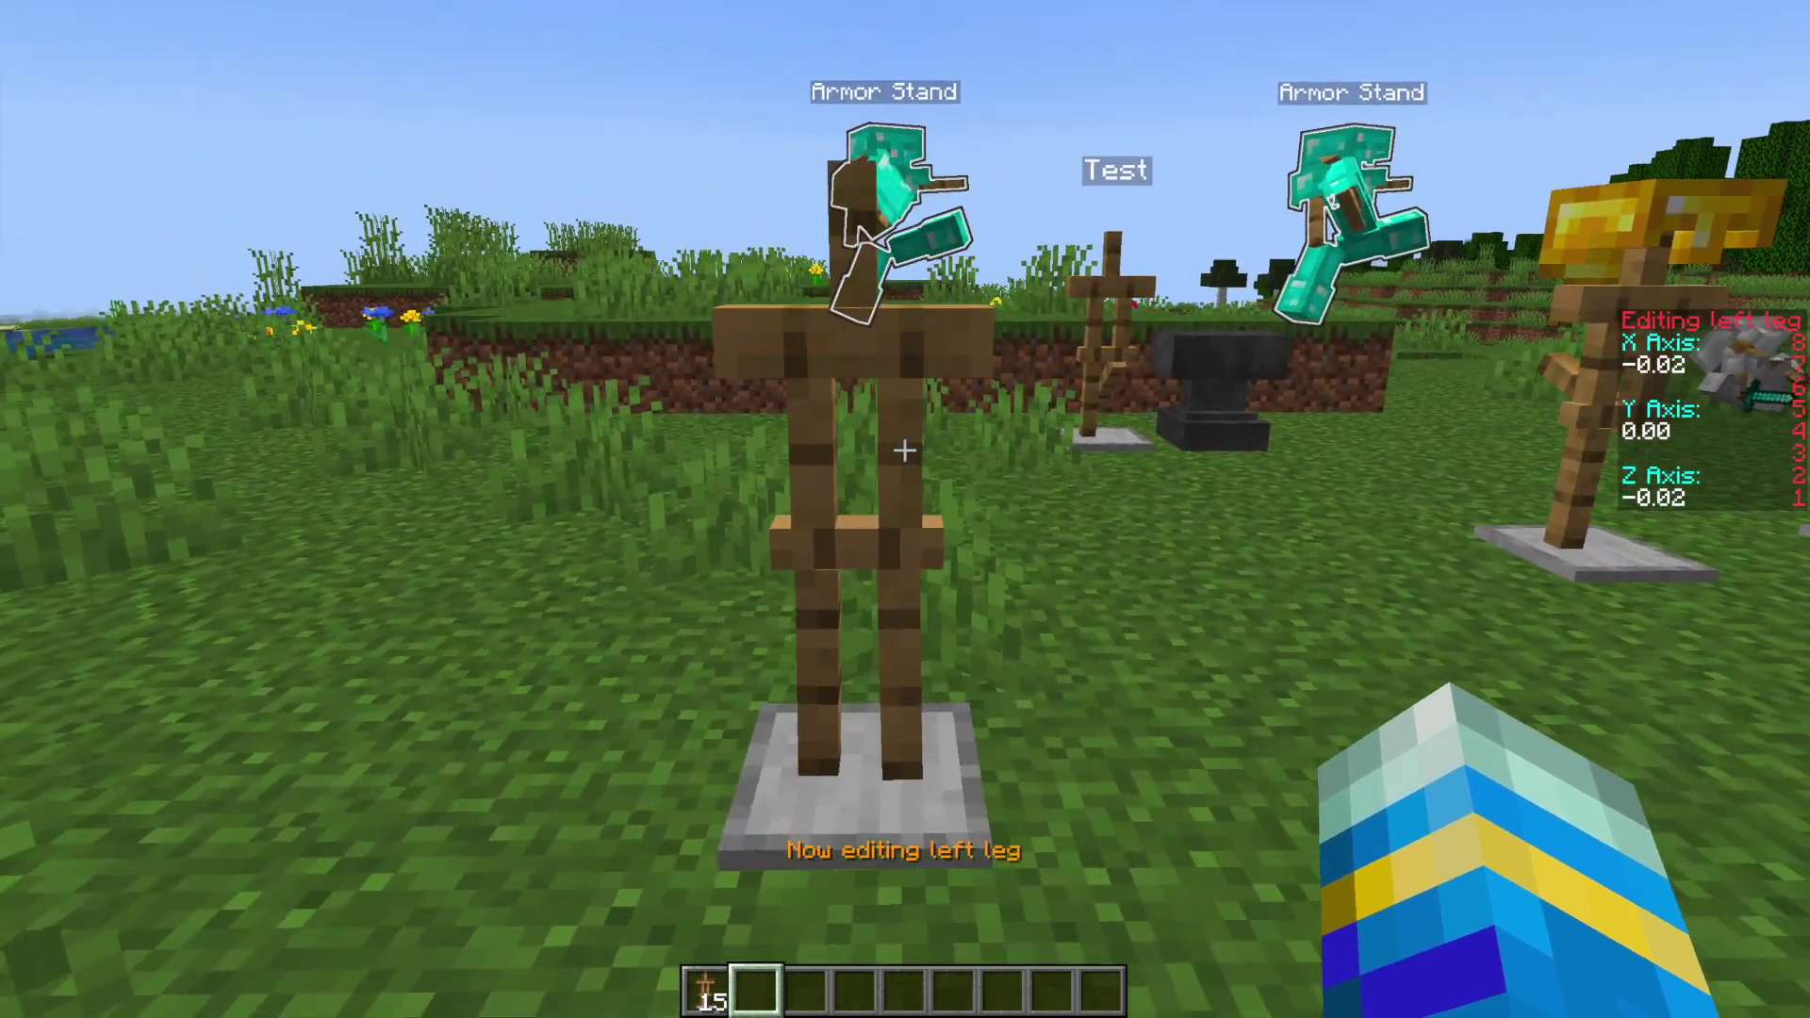
{"action": "key", "text": "a"}
{"action": "key", "text": "d"}
{"action": "scroll", "coordinate": [904, 449], "scroll_direction": "up", "scroll_amount": 5}
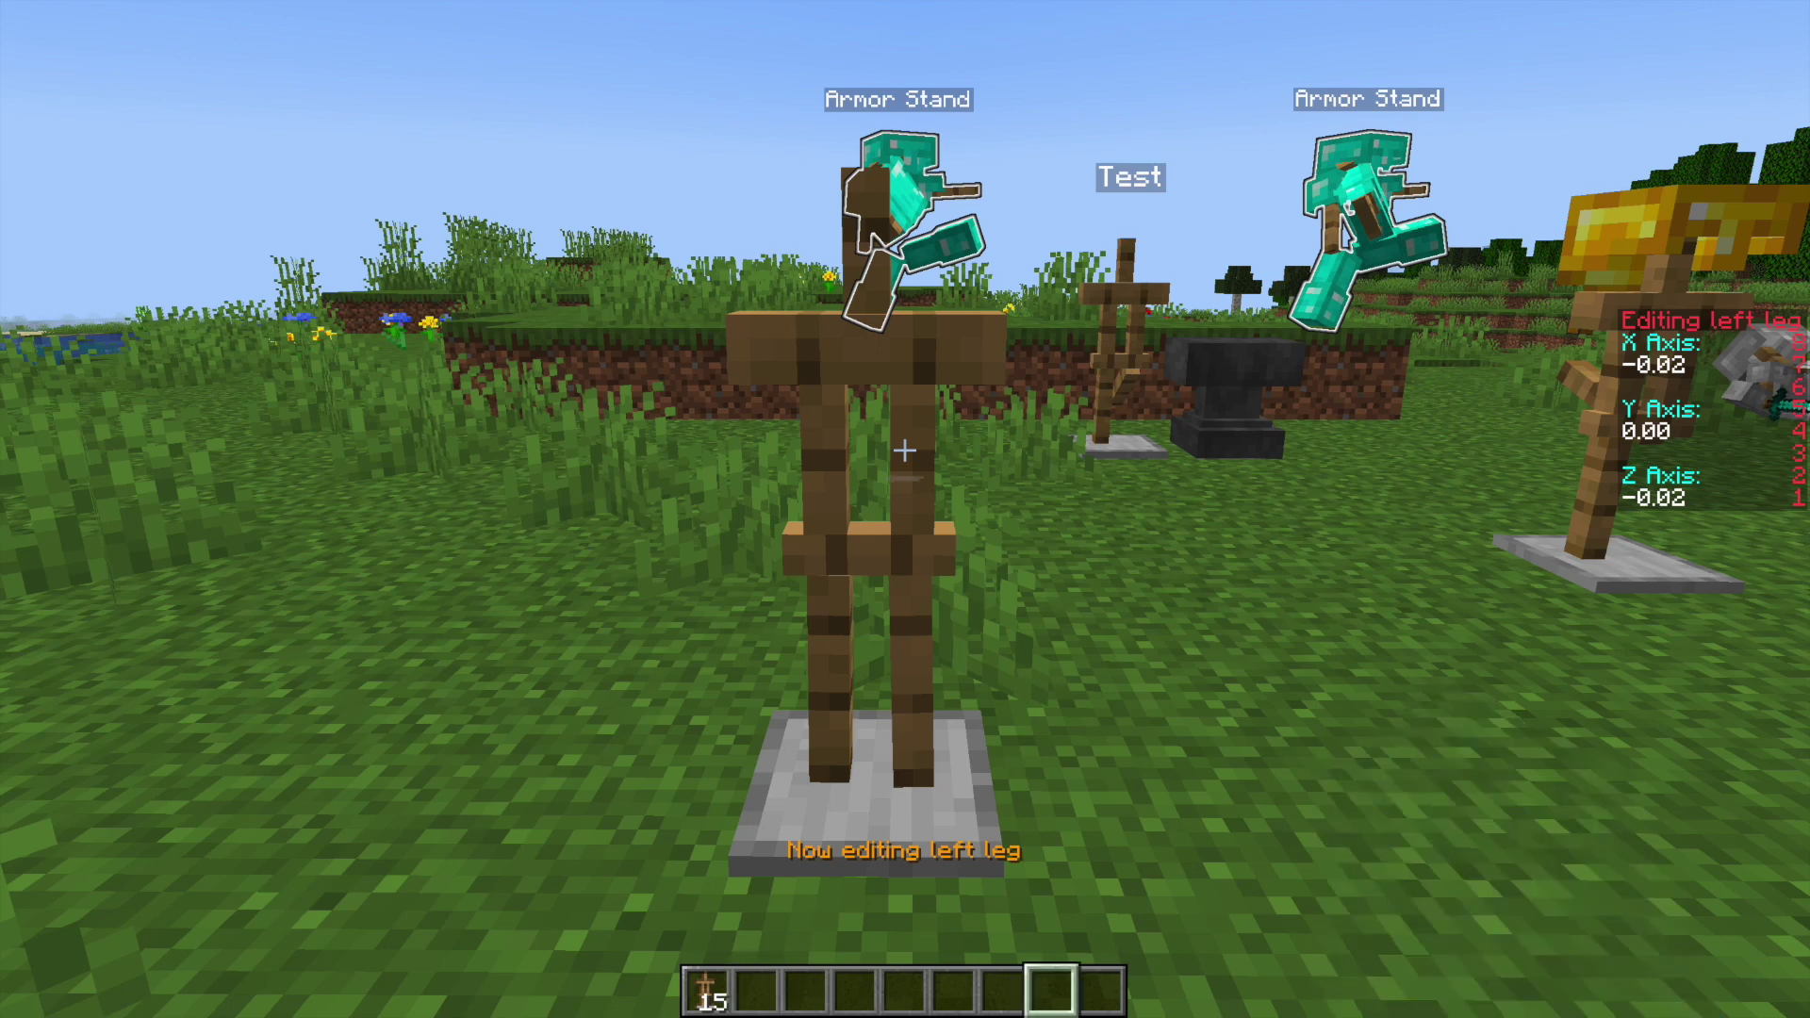
{"action": "scroll", "coordinate": [905, 450], "scroll_direction": "down", "scroll_amount": 1}
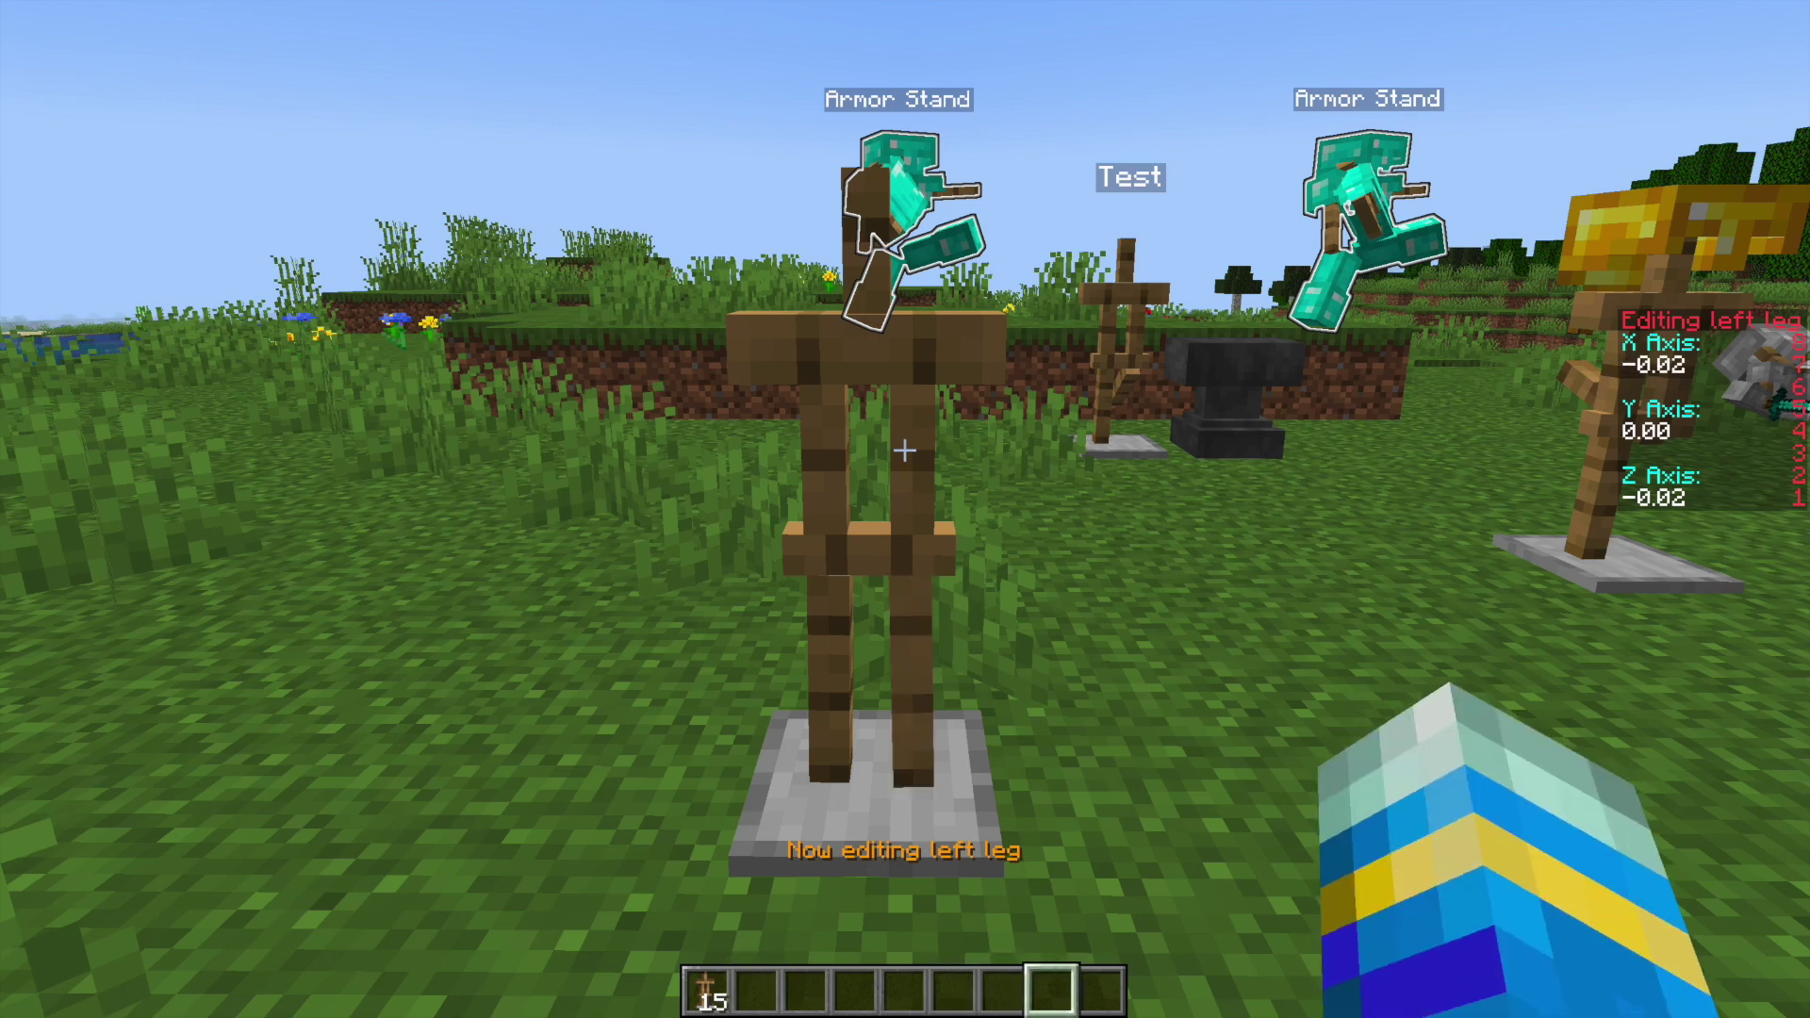
{"action": "scroll", "coordinate": [905, 451], "scroll_direction": "down", "scroll_amount": 2}
{"action": "scroll", "coordinate": [905, 451], "scroll_direction": "up", "scroll_amount": 1}
{"action": "scroll", "coordinate": [905, 451], "scroll_direction": "up", "scroll_amount": 1}
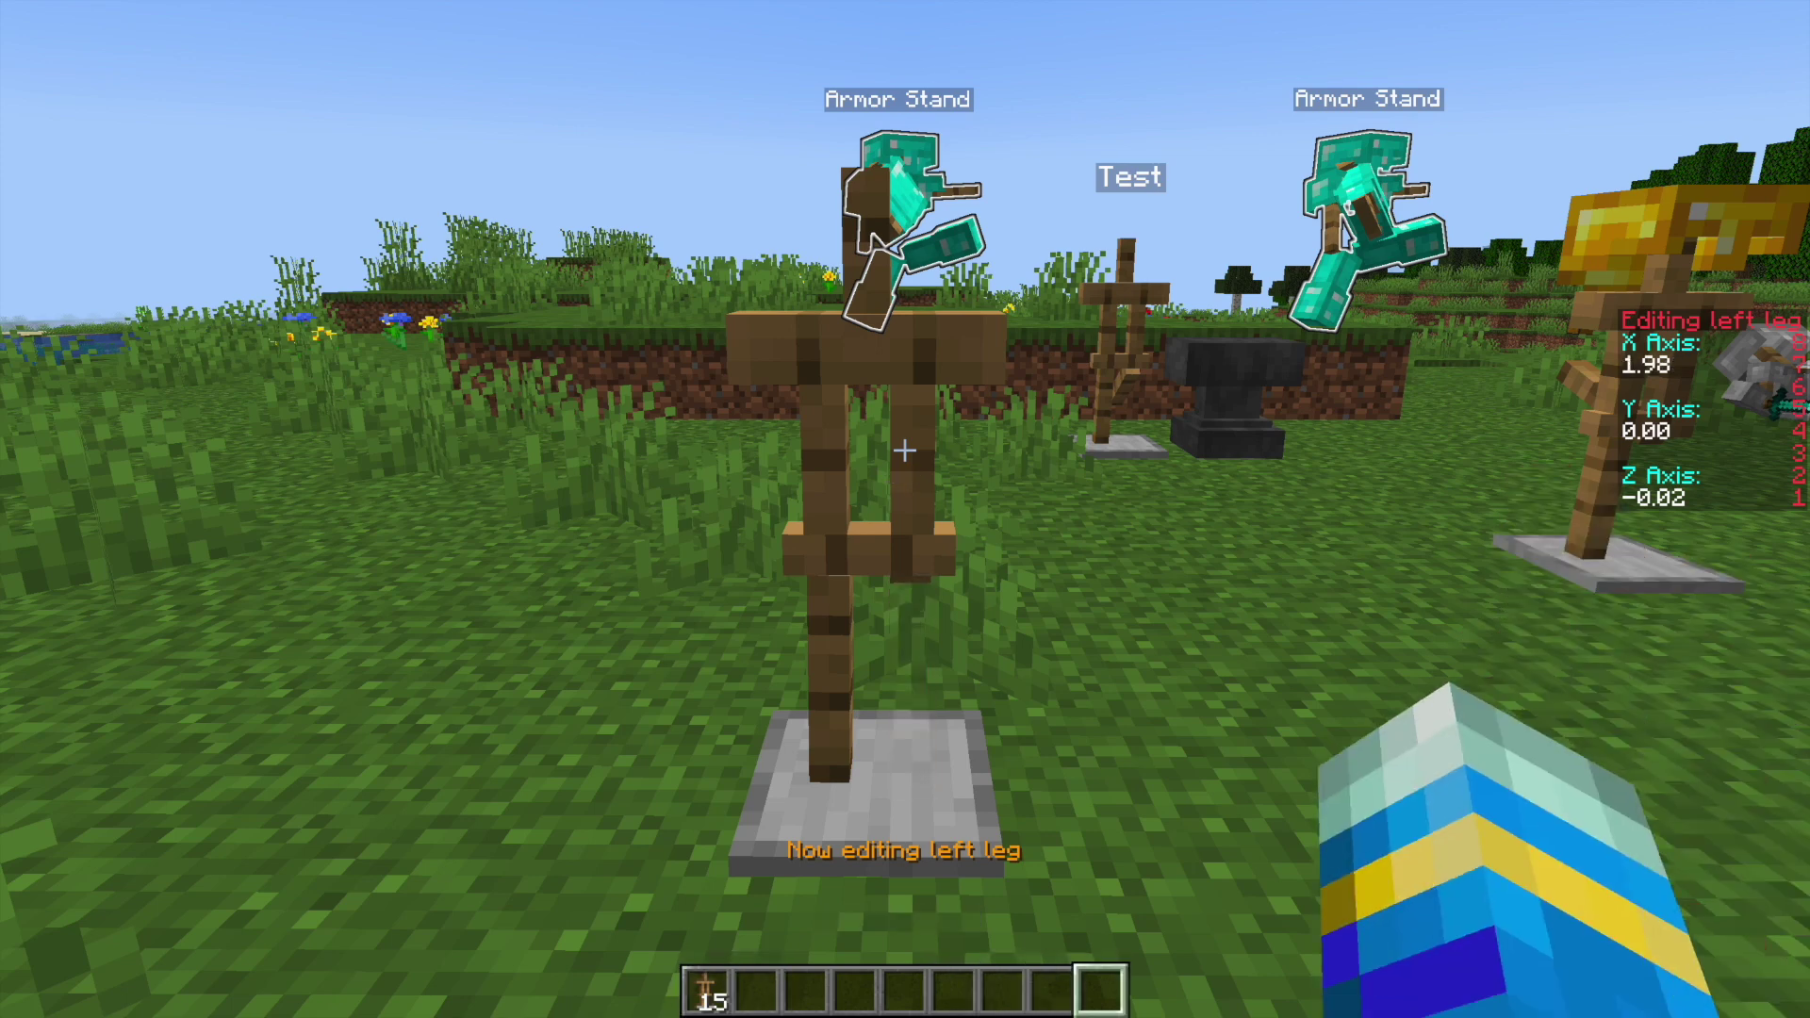
{"action": "scroll", "coordinate": [905, 451], "scroll_direction": "up", "scroll_amount": 1}
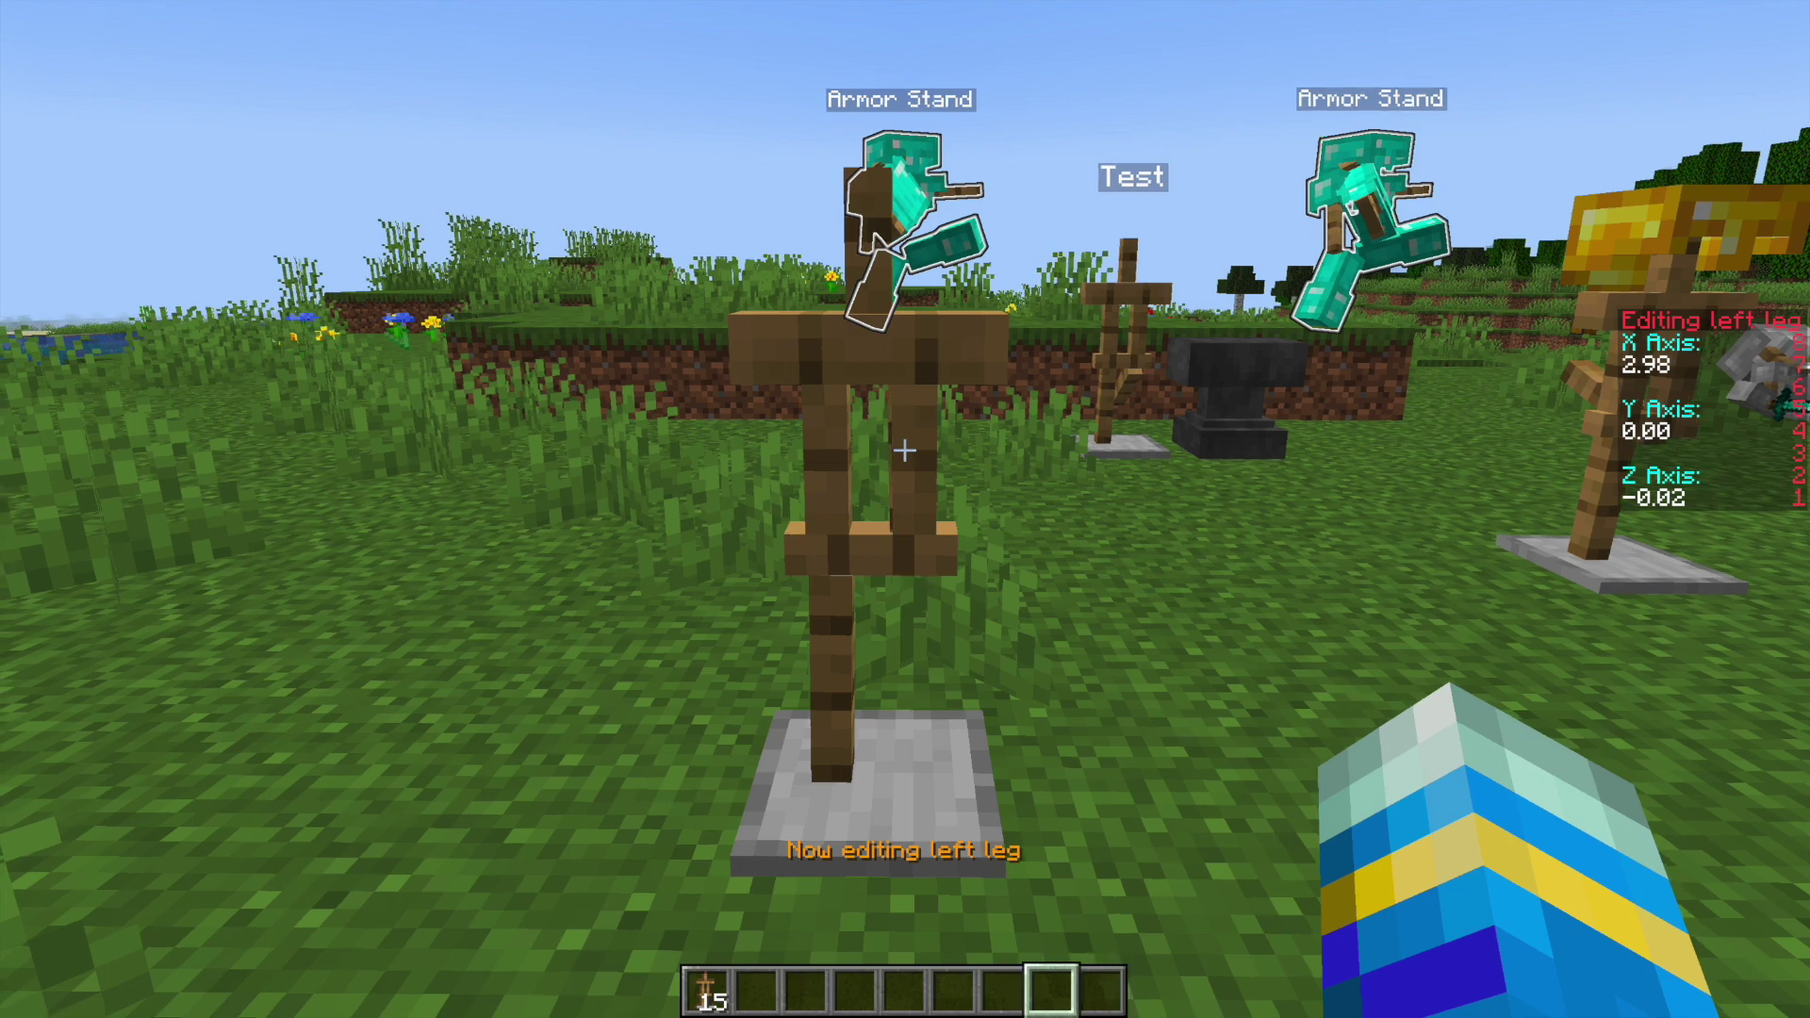
- Swing the new armor stand's left leg forward to an X axis value of -1.02
{"action": "scroll", "coordinate": [905, 450], "scroll_direction": "down", "scroll_amount": 4}
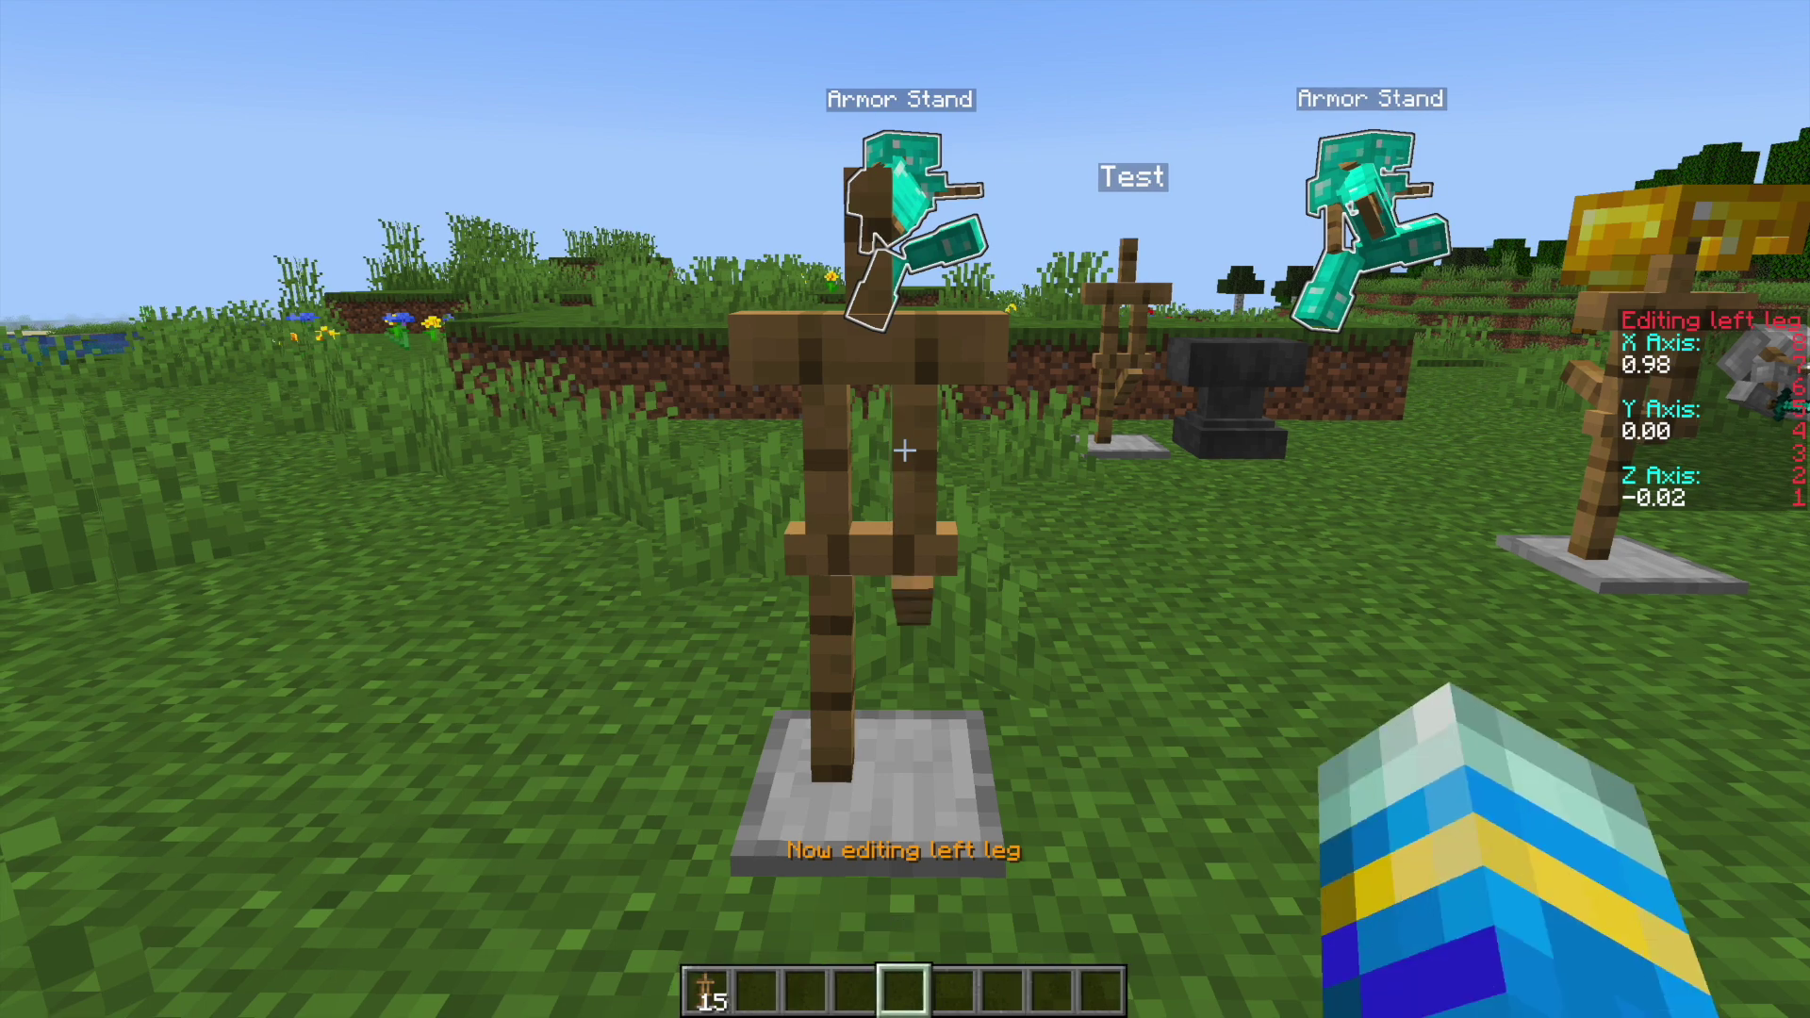
{"action": "scroll", "coordinate": [904, 450], "scroll_direction": "down", "scroll_amount": 1}
{"action": "key", "text": "d"}
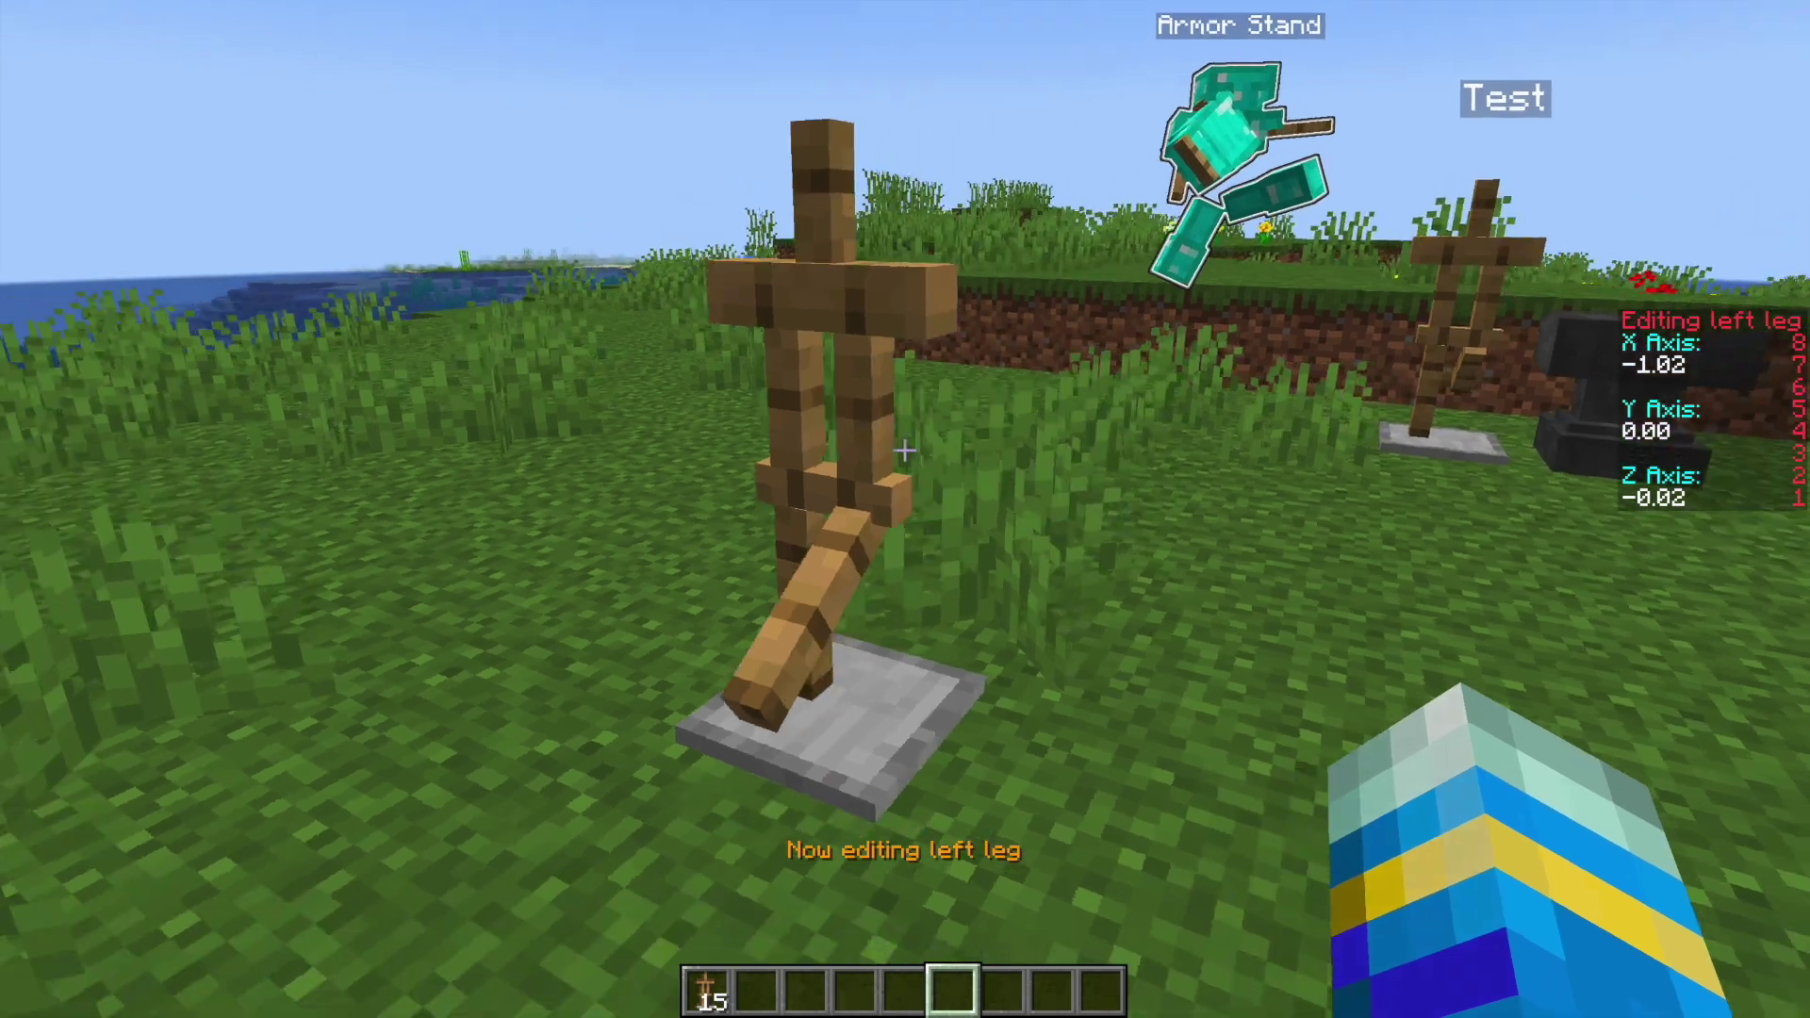
{"action": "key", "text": "w"}
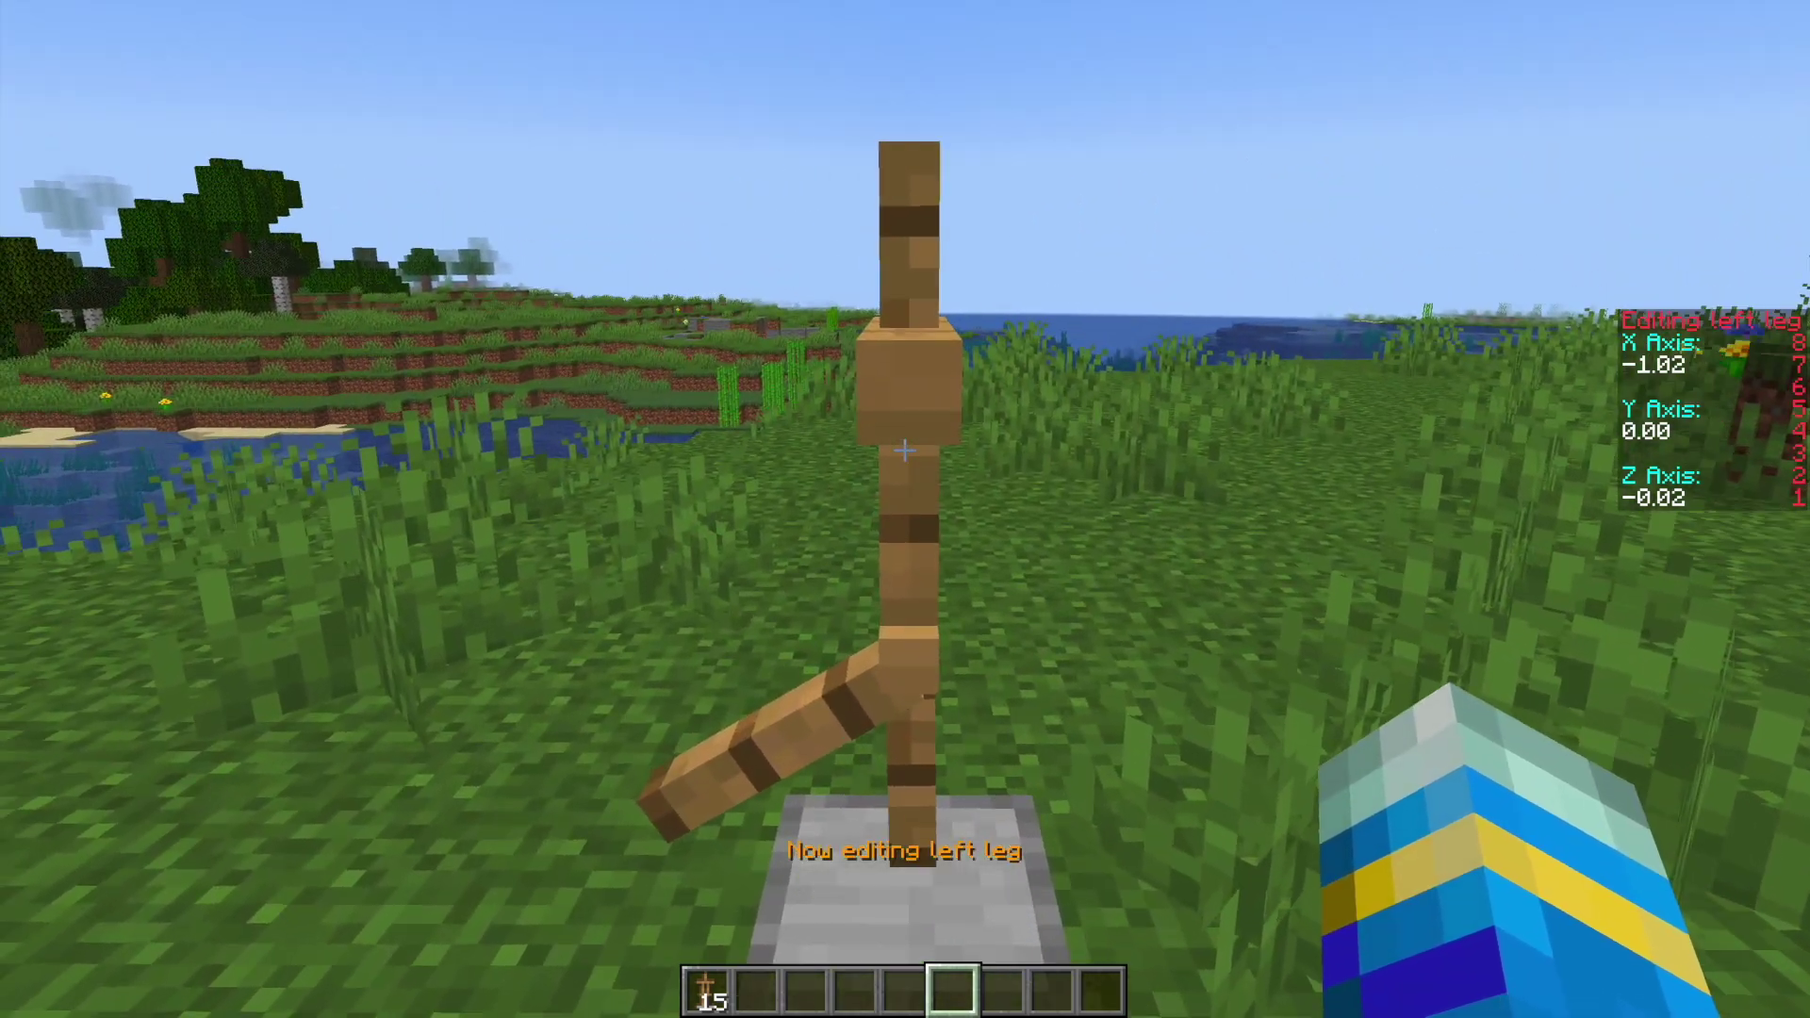
- Set the left leg's Z axis to 4.98 and its Y axis to 4.00
{"action": "scroll", "coordinate": [905, 451], "scroll_direction": "up", "scroll_amount": 6}
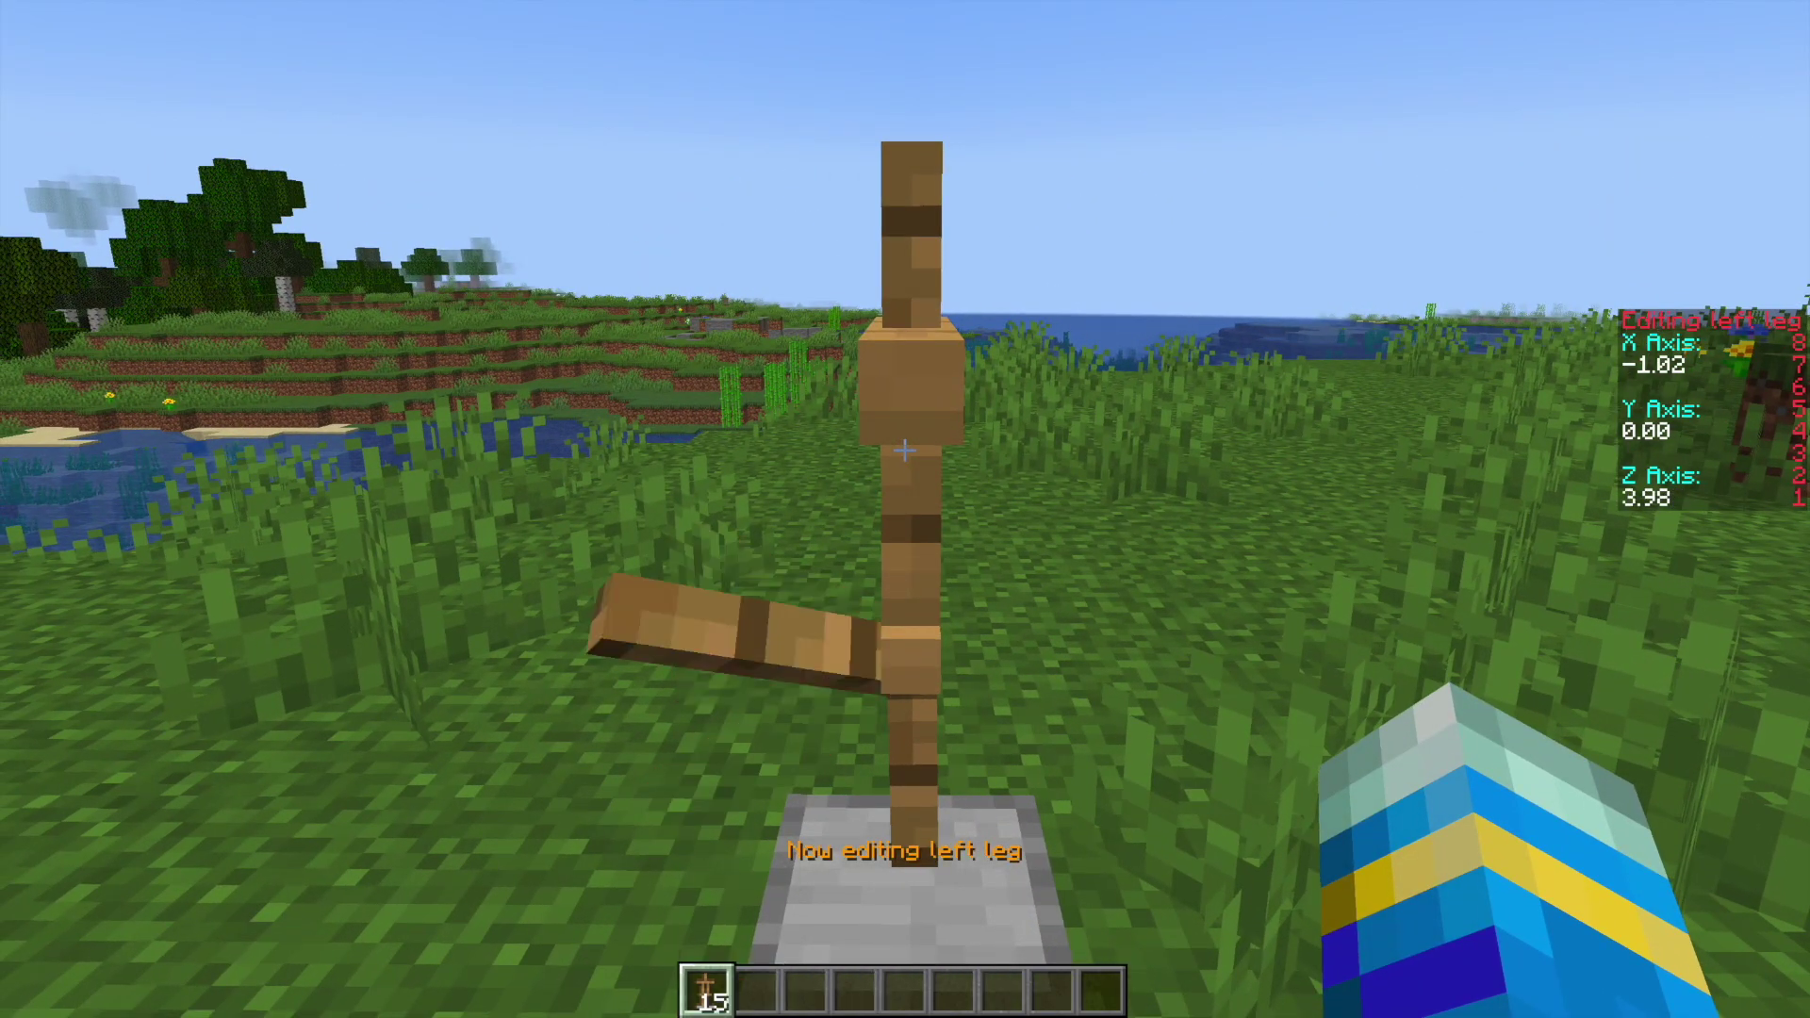
{"action": "scroll", "coordinate": [905, 450], "scroll_direction": "up", "scroll_amount": 2}
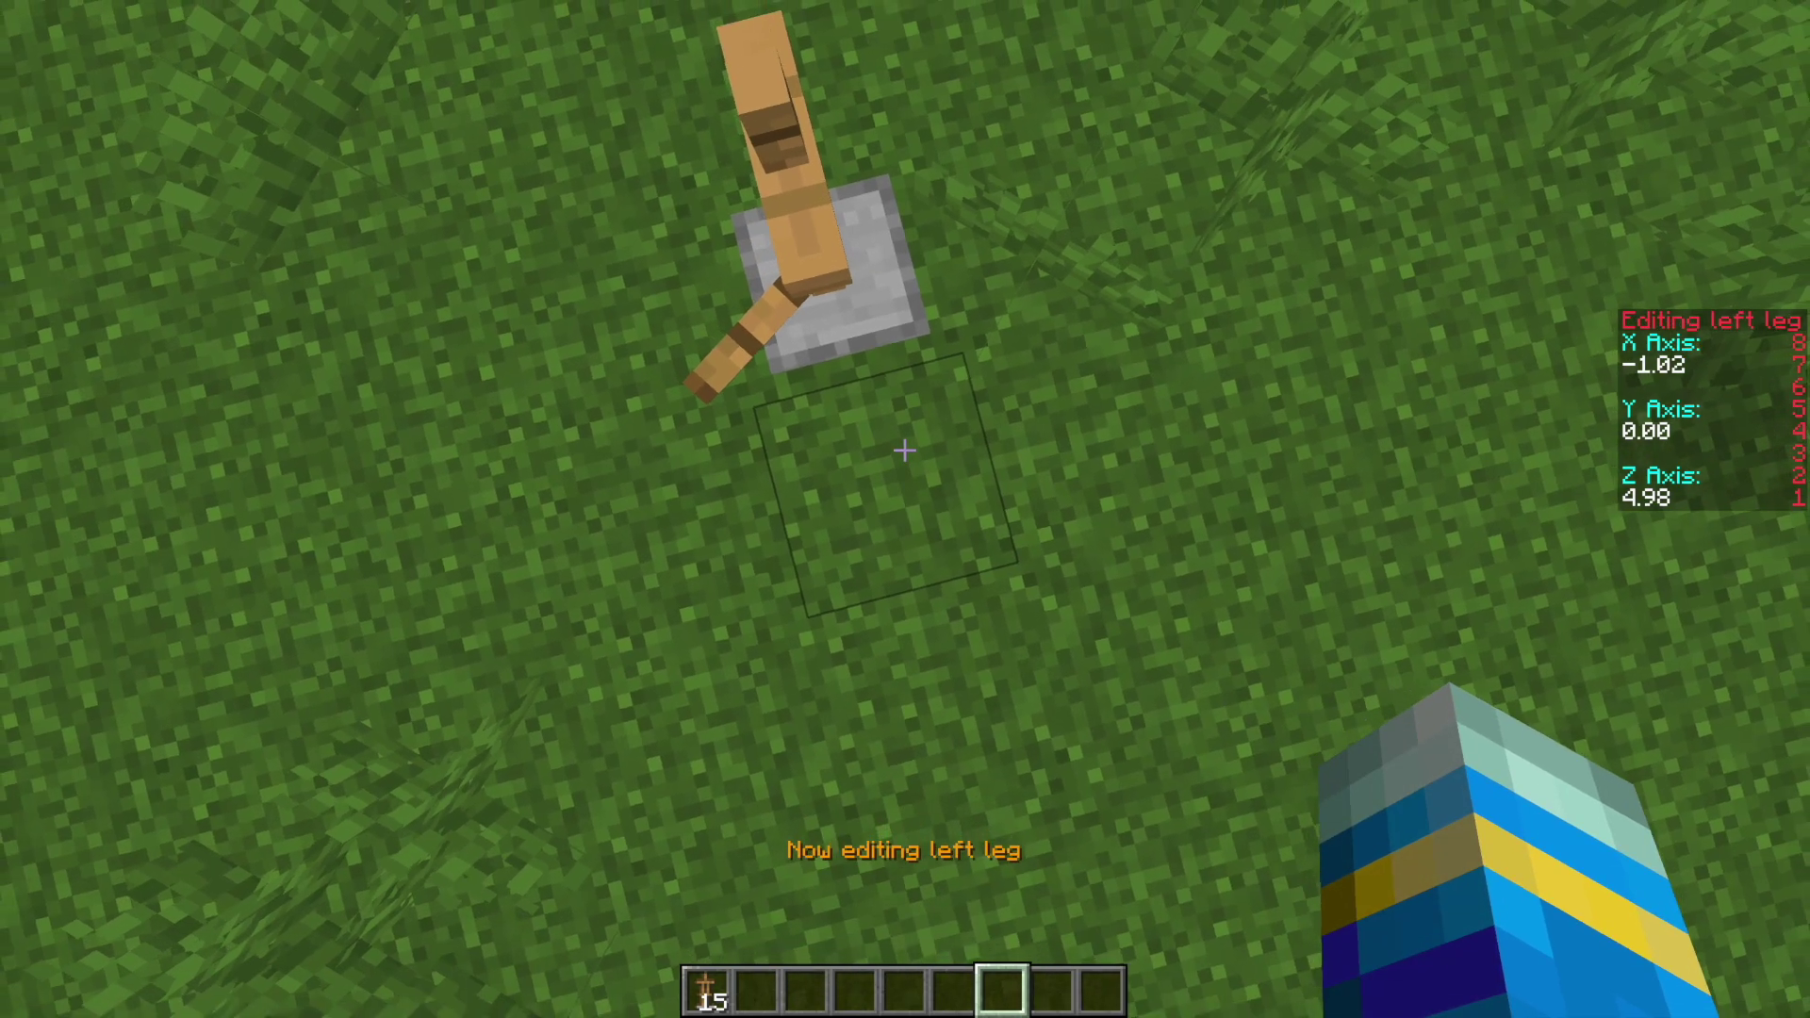
{"action": "scroll", "coordinate": [905, 450], "scroll_direction": "up", "scroll_amount": 2}
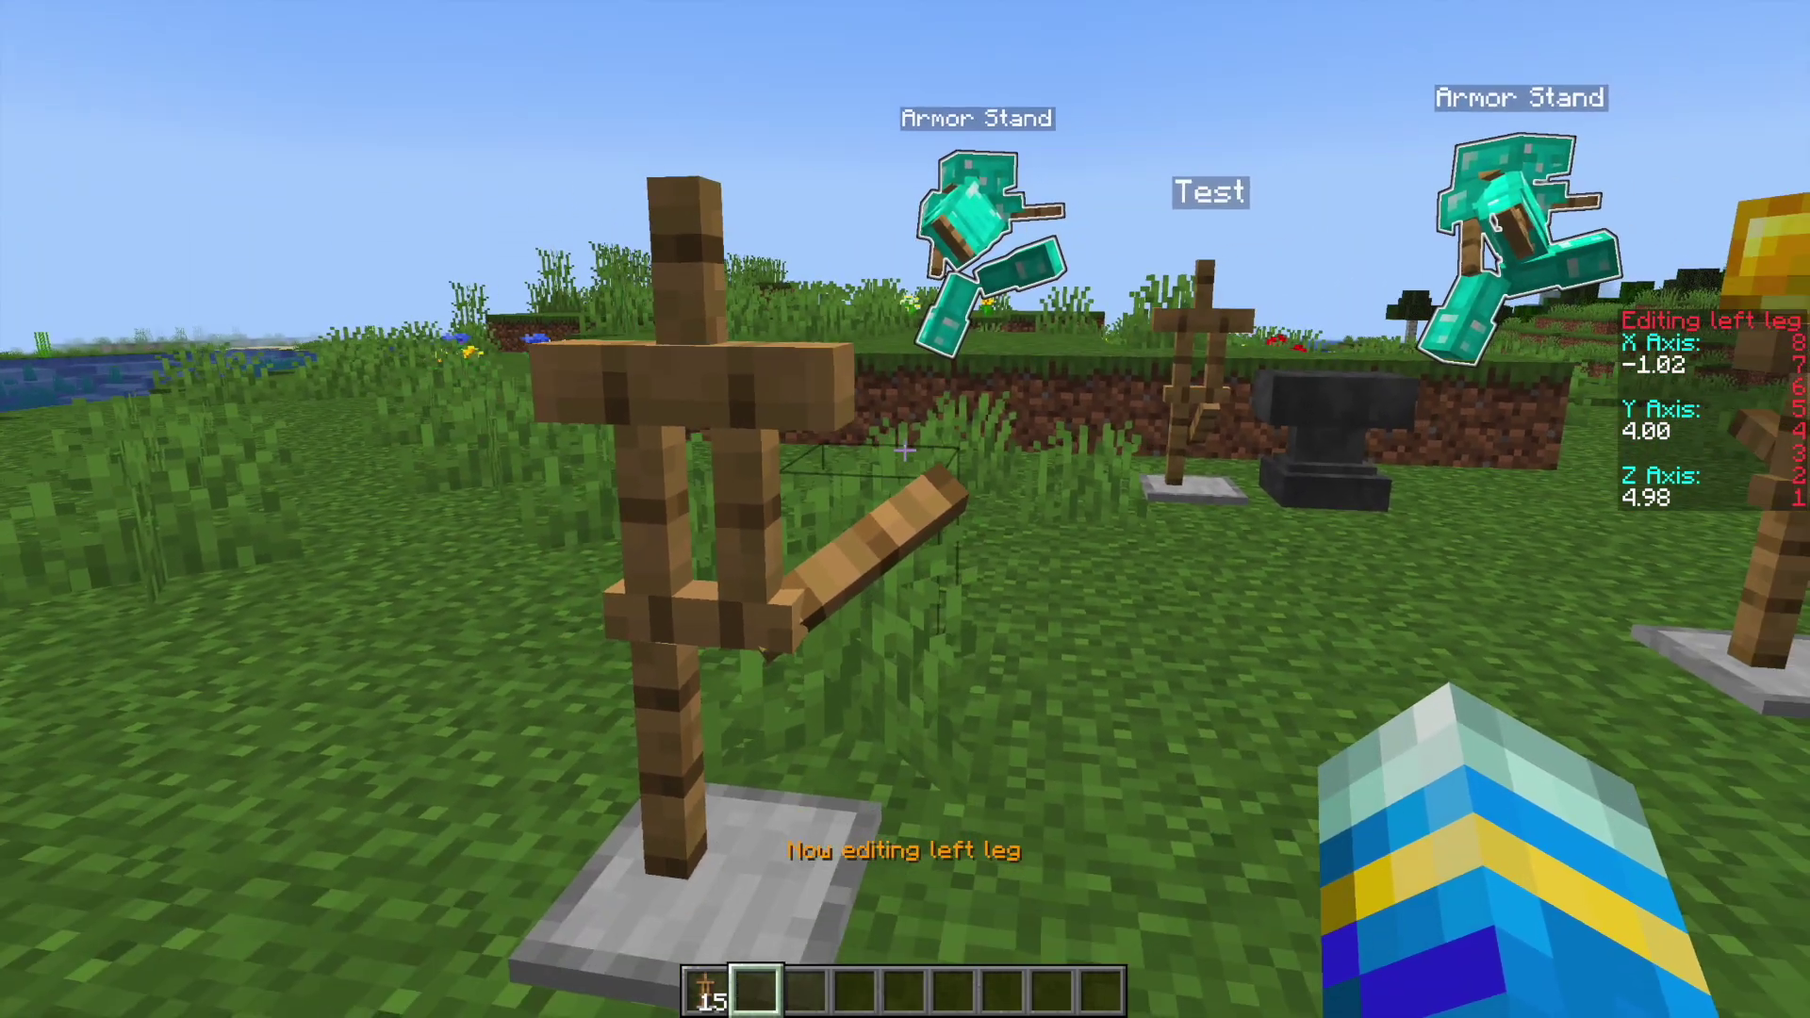
{"action": "key", "text": "s"}
{"action": "key", "text": "a"}
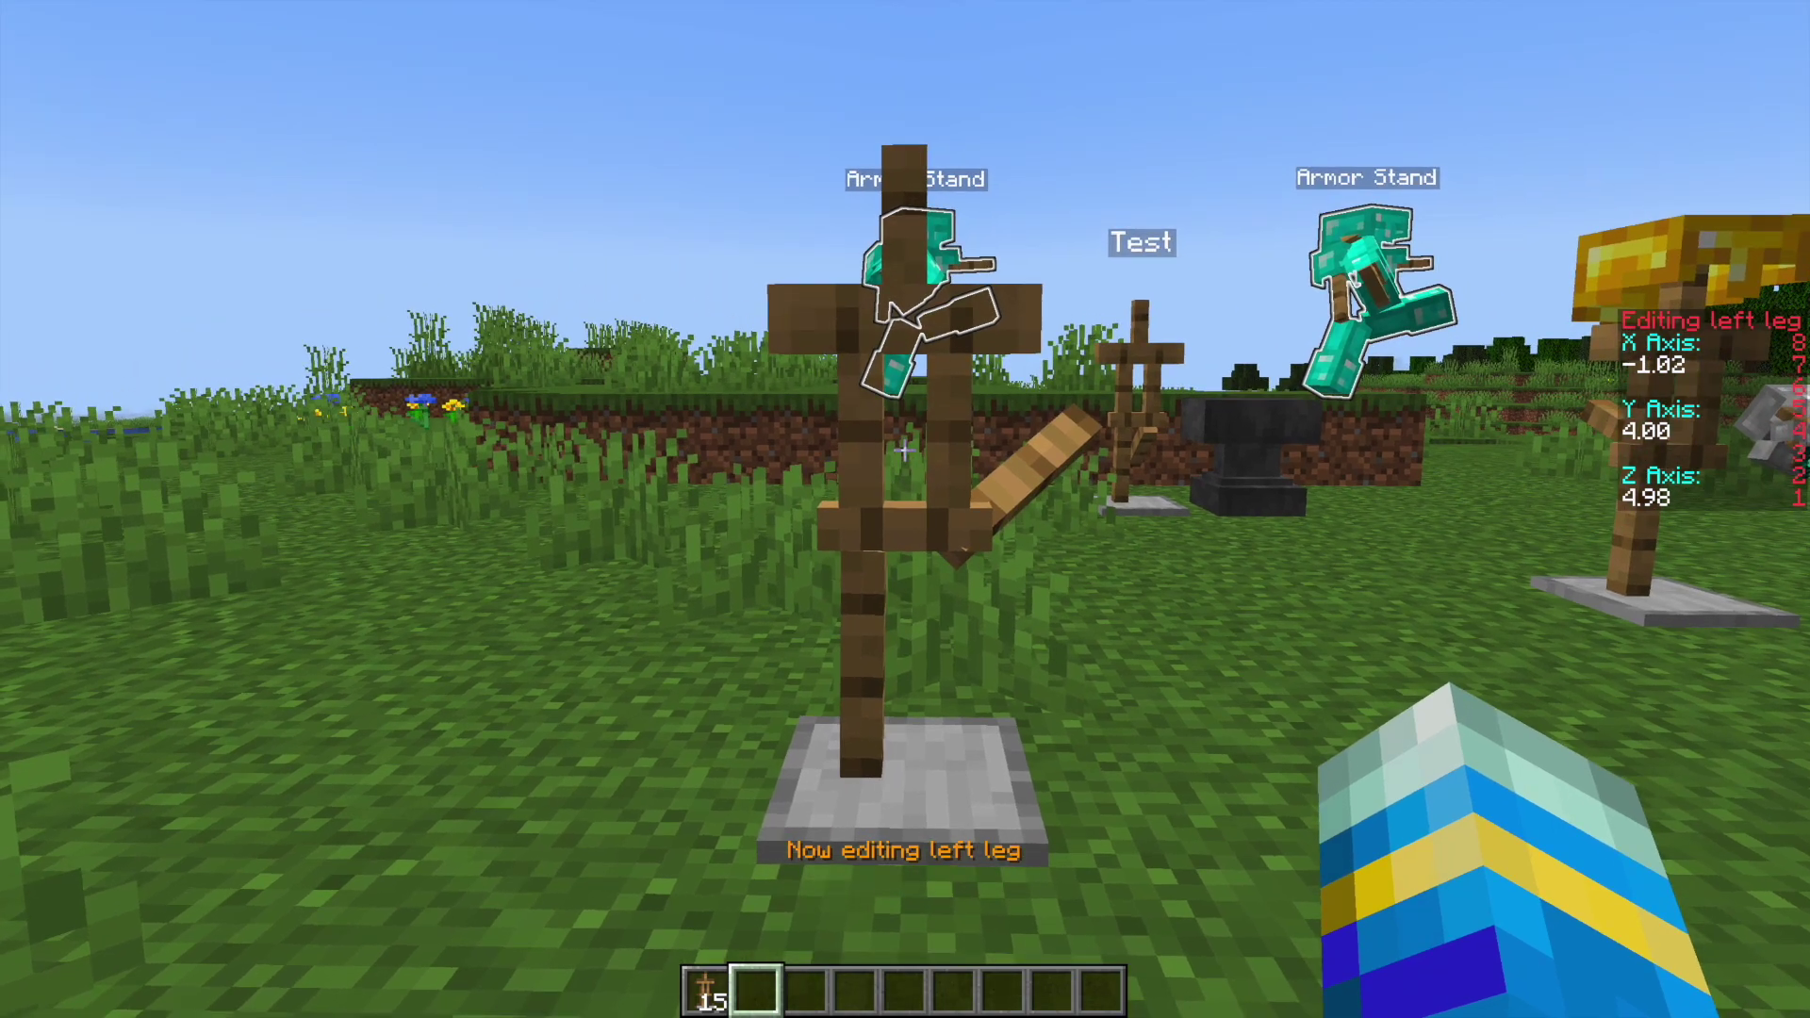
- Switch from limb editing to rotation of the whole armor stand and set its yaw to -171.00
{"action": "left_click", "coordinate": [904, 451]}
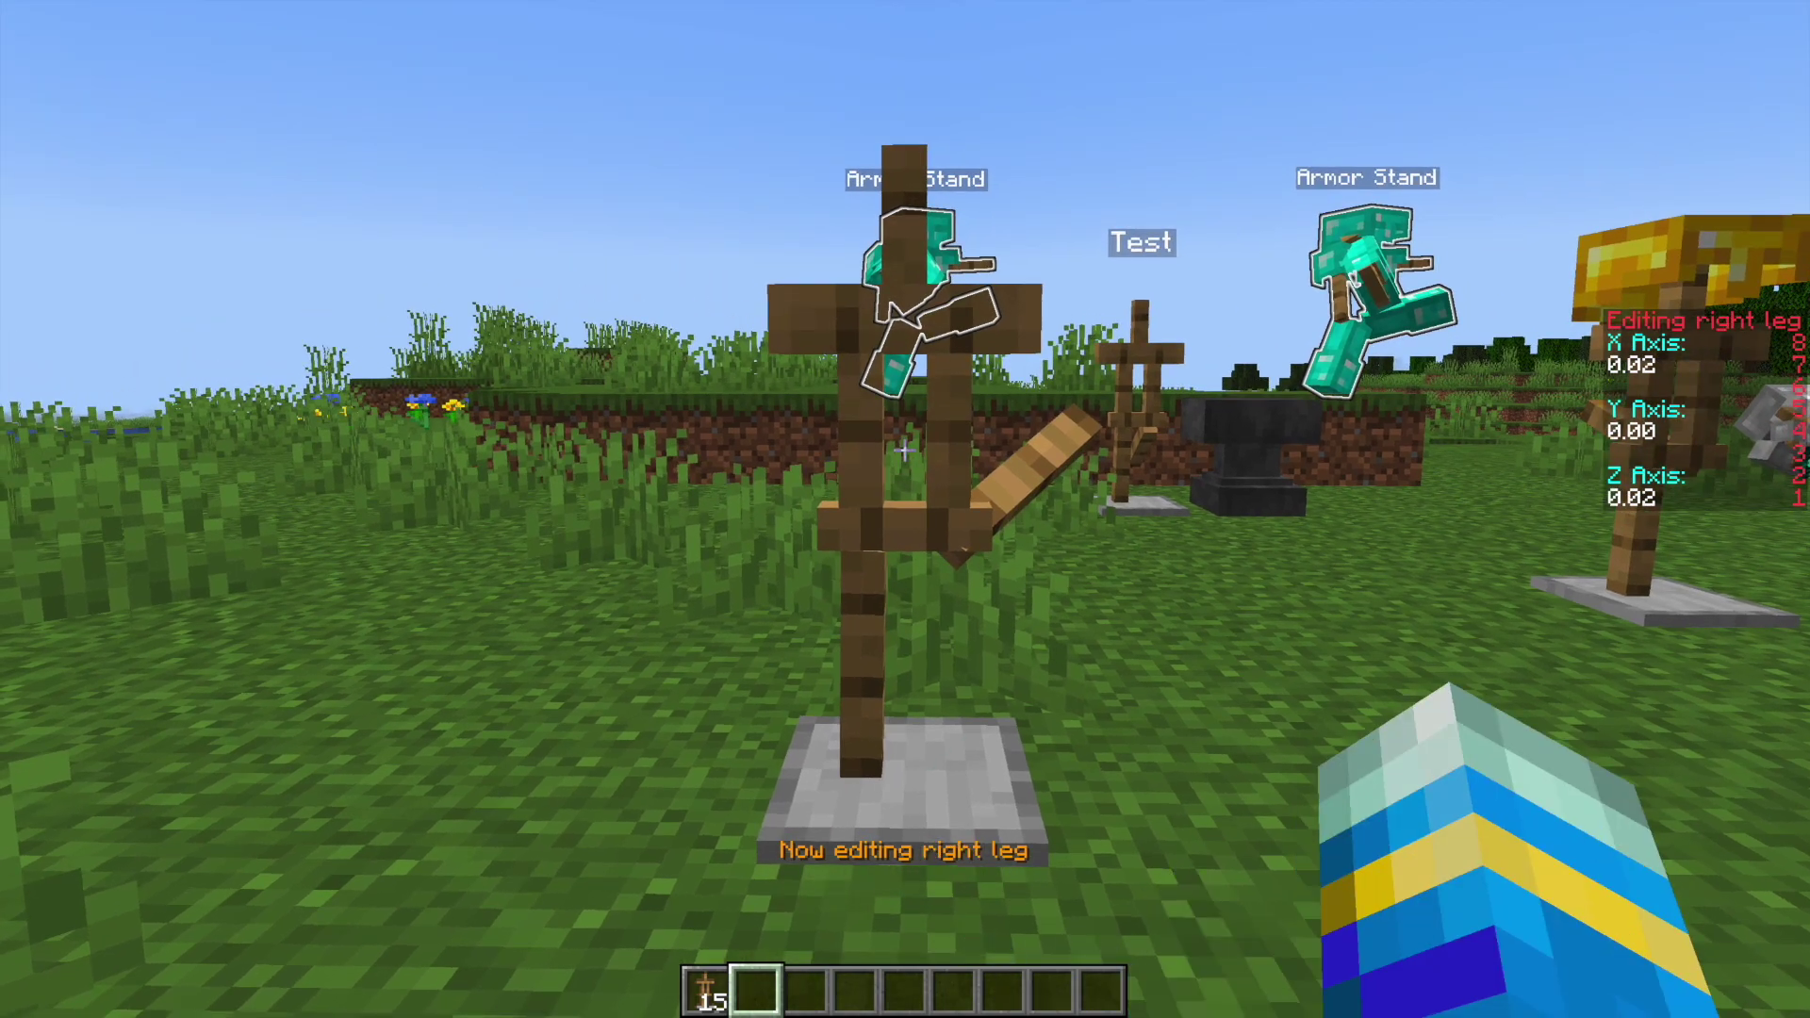
{"action": "left_click", "coordinate": [904, 450]}
{"action": "left_click", "coordinate": [904, 450]}
{"action": "left_click", "coordinate": [904, 450], "text": "shift"}
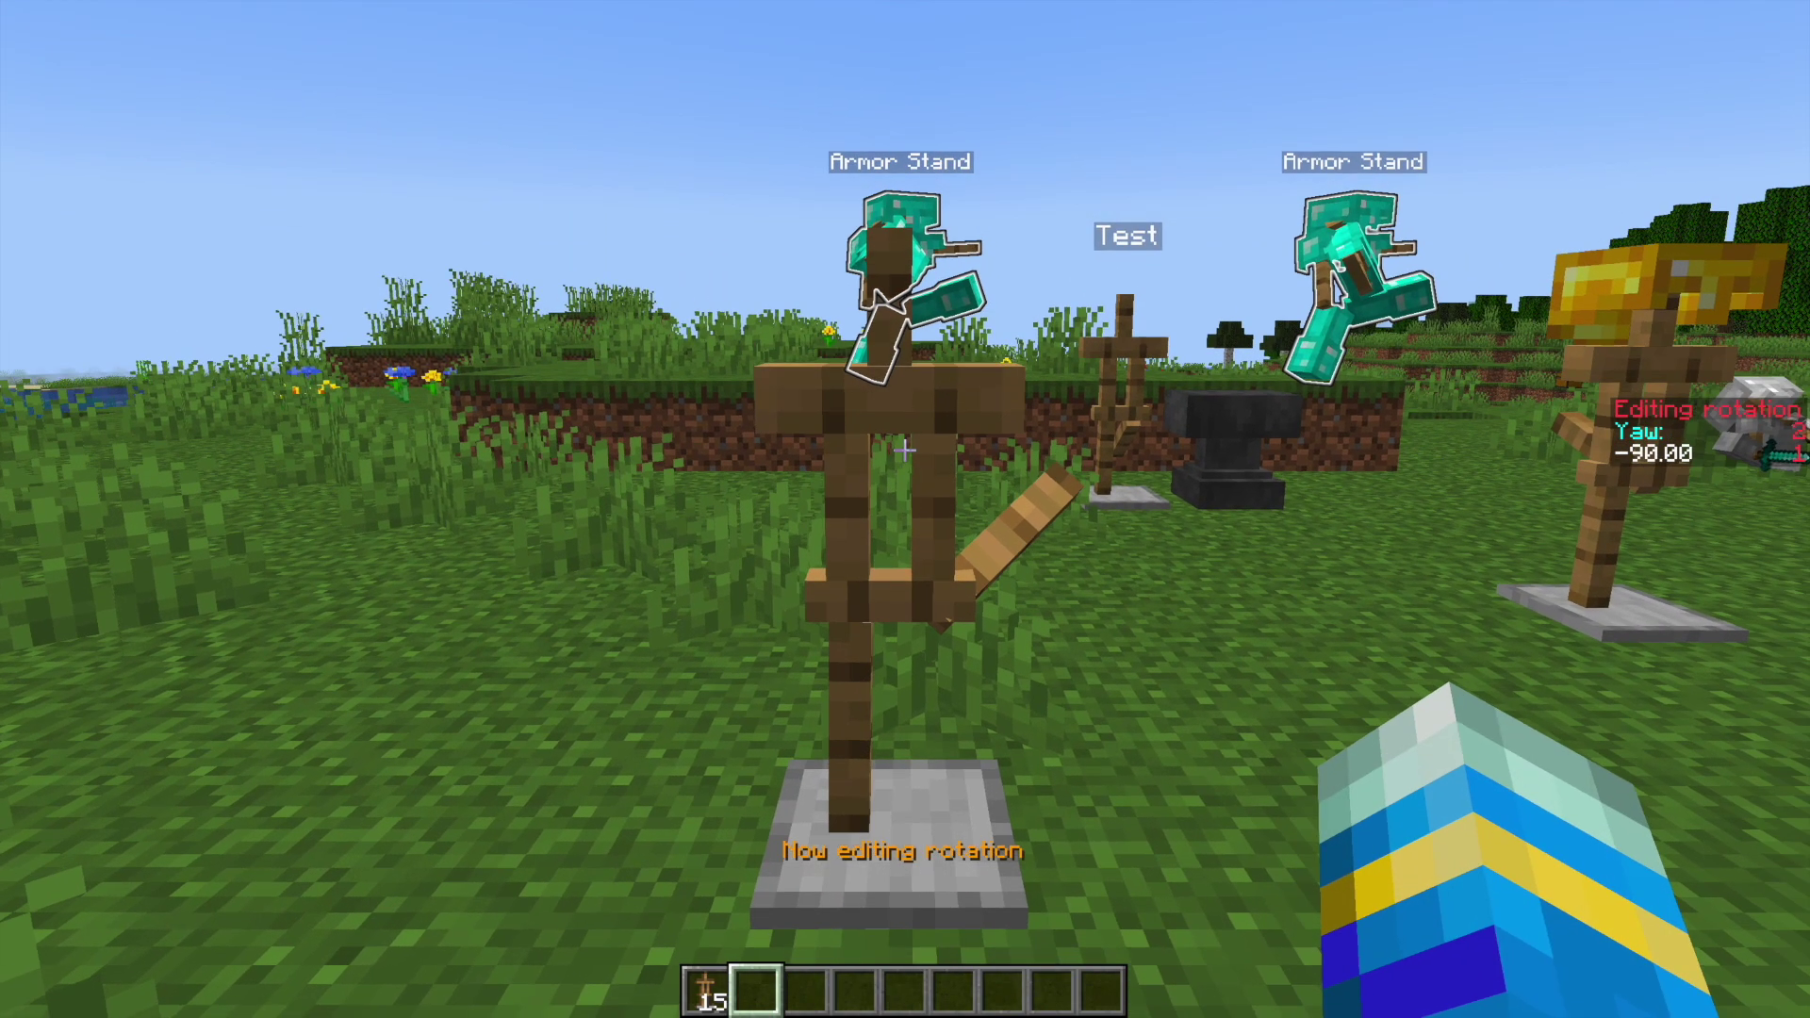
{"action": "scroll", "coordinate": [904, 450], "scroll_direction": "down", "scroll_amount": 2}
{"action": "scroll", "coordinate": [904, 450], "scroll_direction": "down", "scroll_amount": 7}
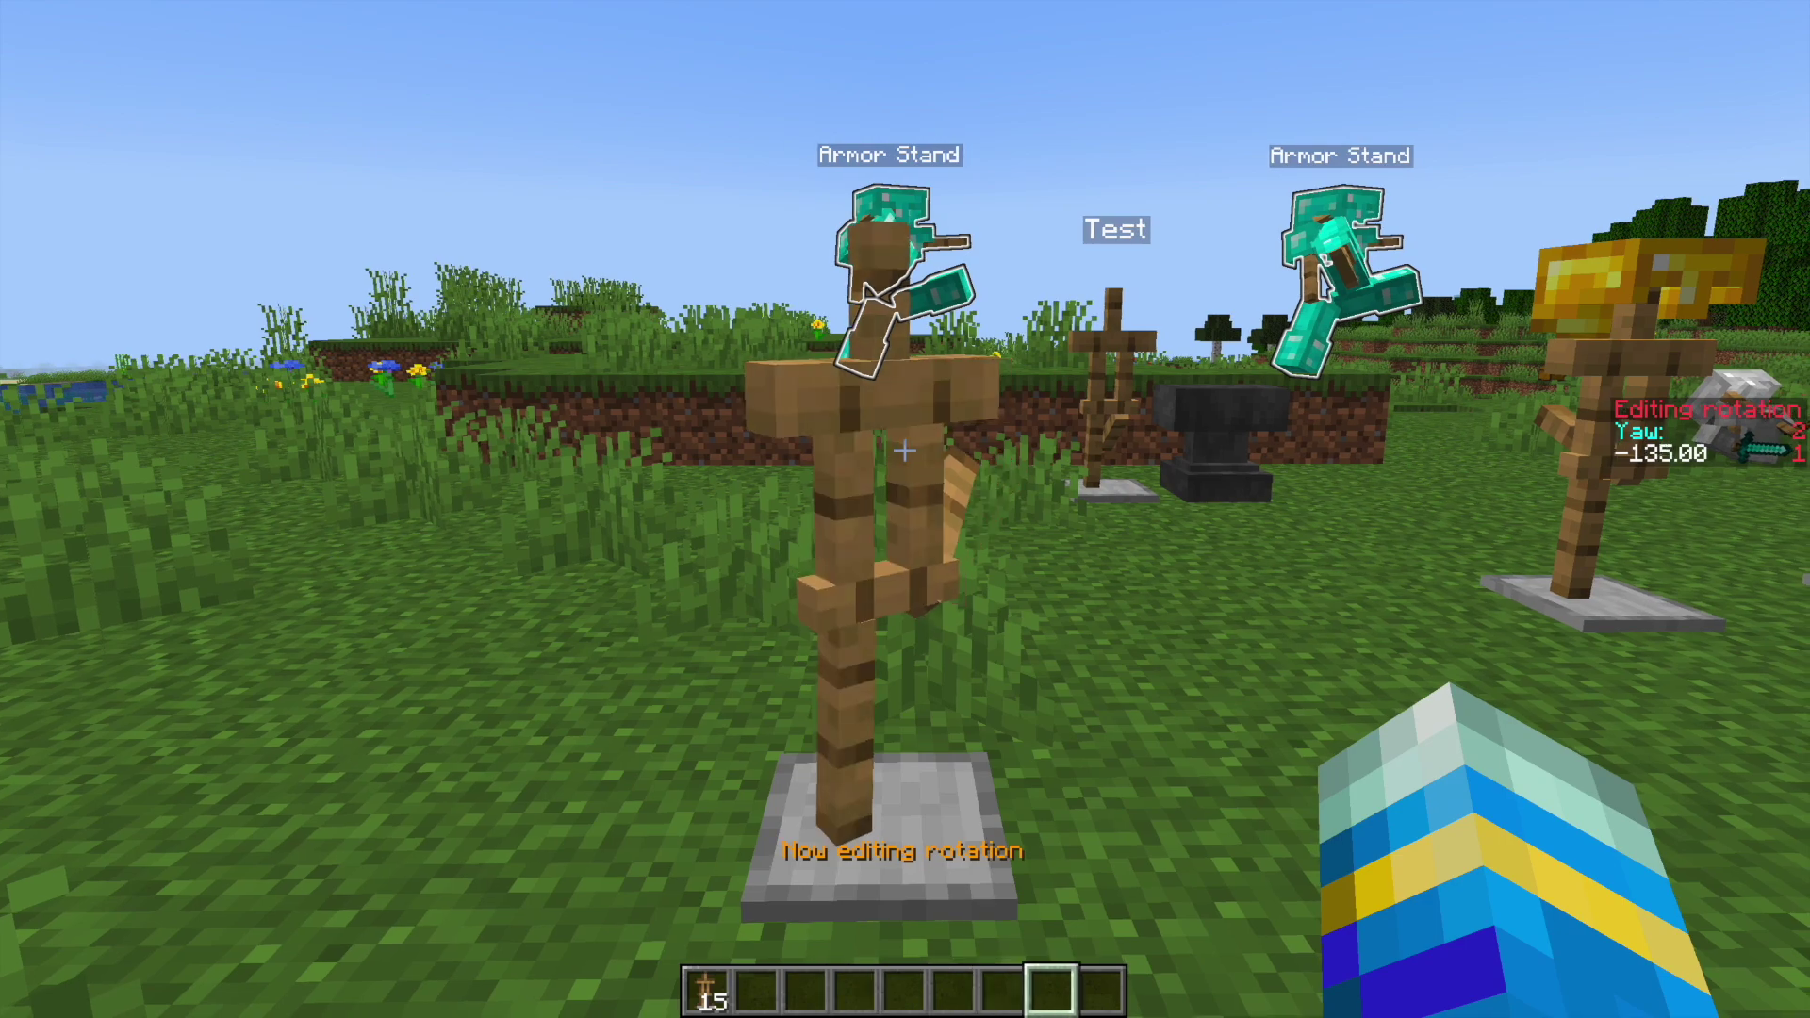
{"action": "key", "text": "d"}
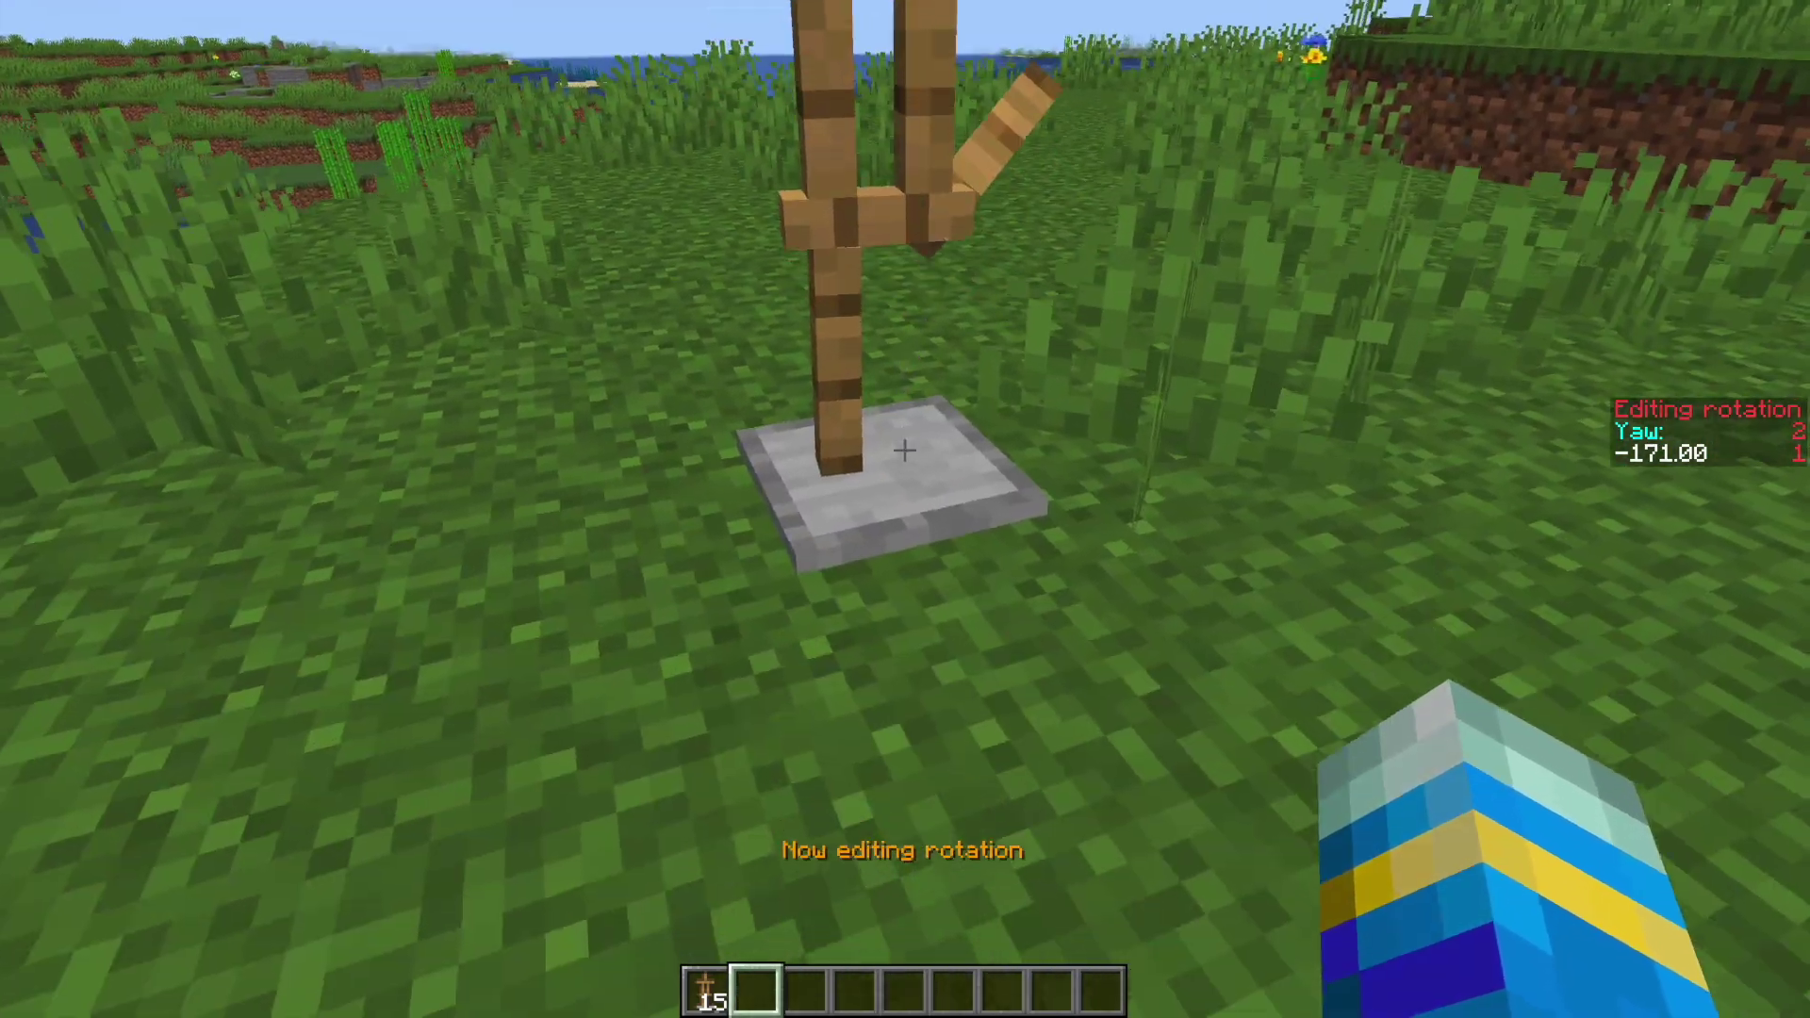
- In the armor stand's properties, show its arms and custom name, hide the base plate, enable invulnerability and disable gravity
{"action": "right_click", "coordinate": [903, 450]}
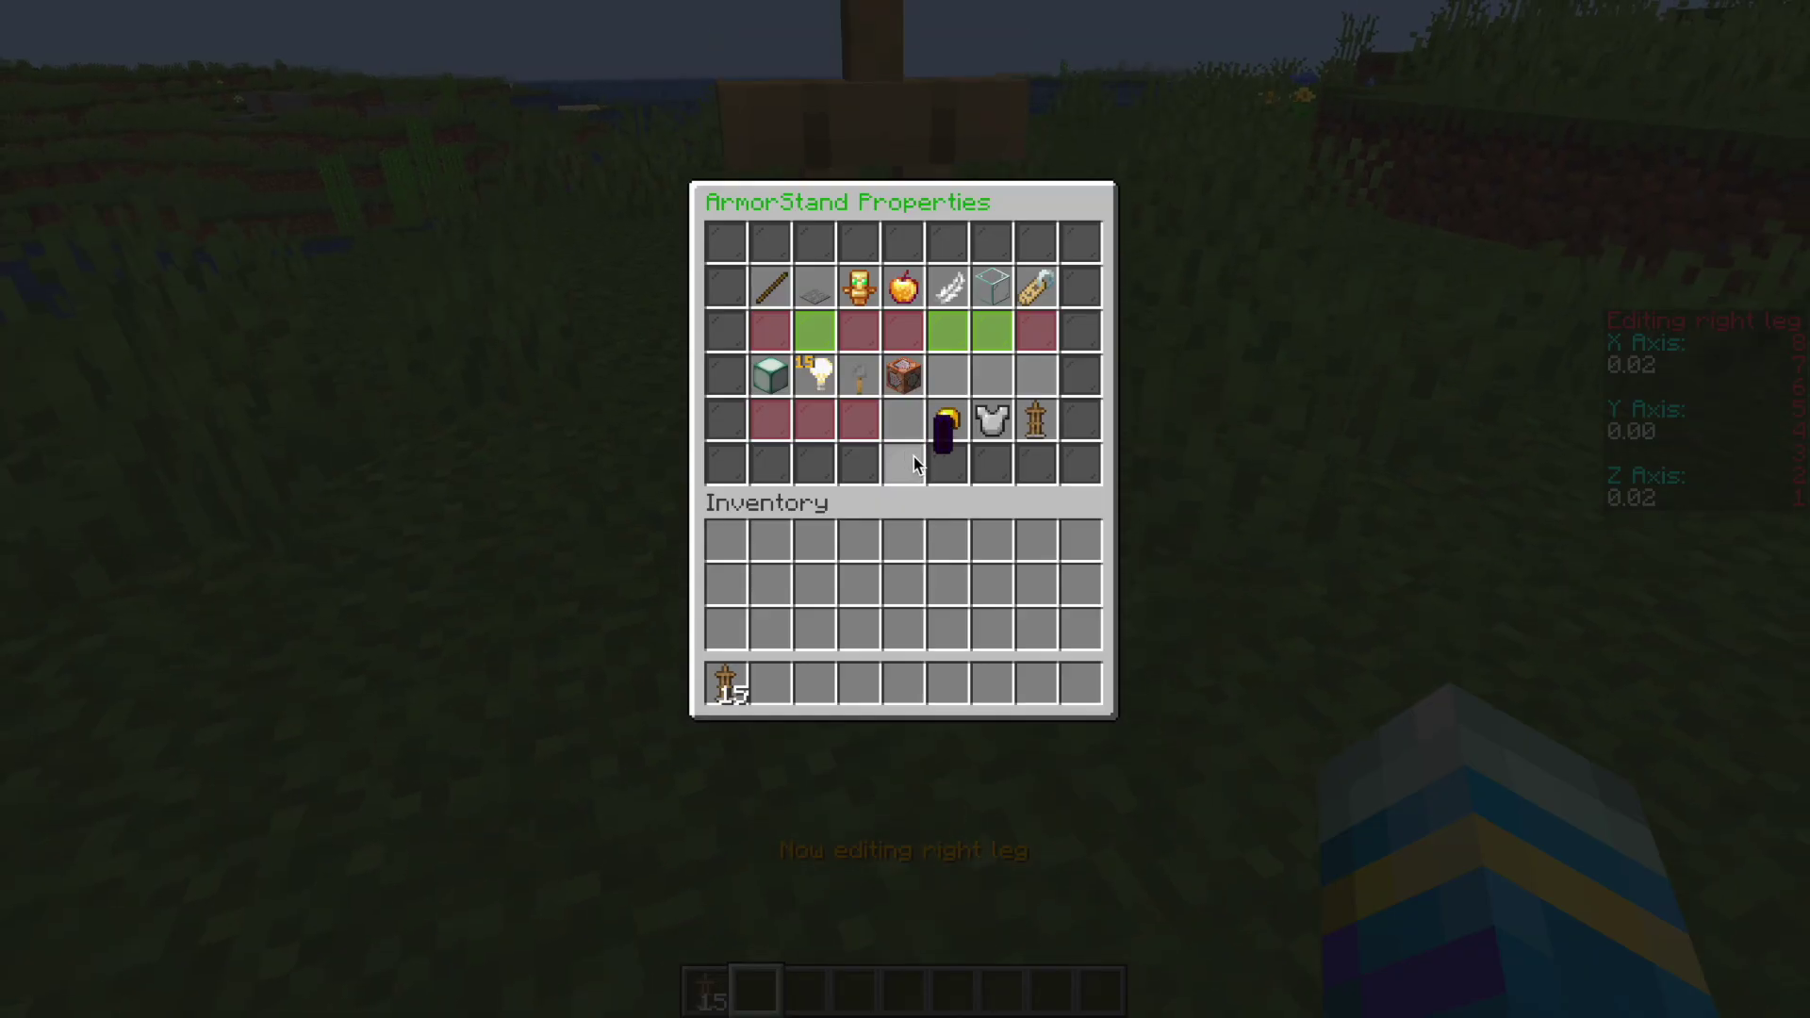
{"action": "left_click", "coordinate": [773, 302]}
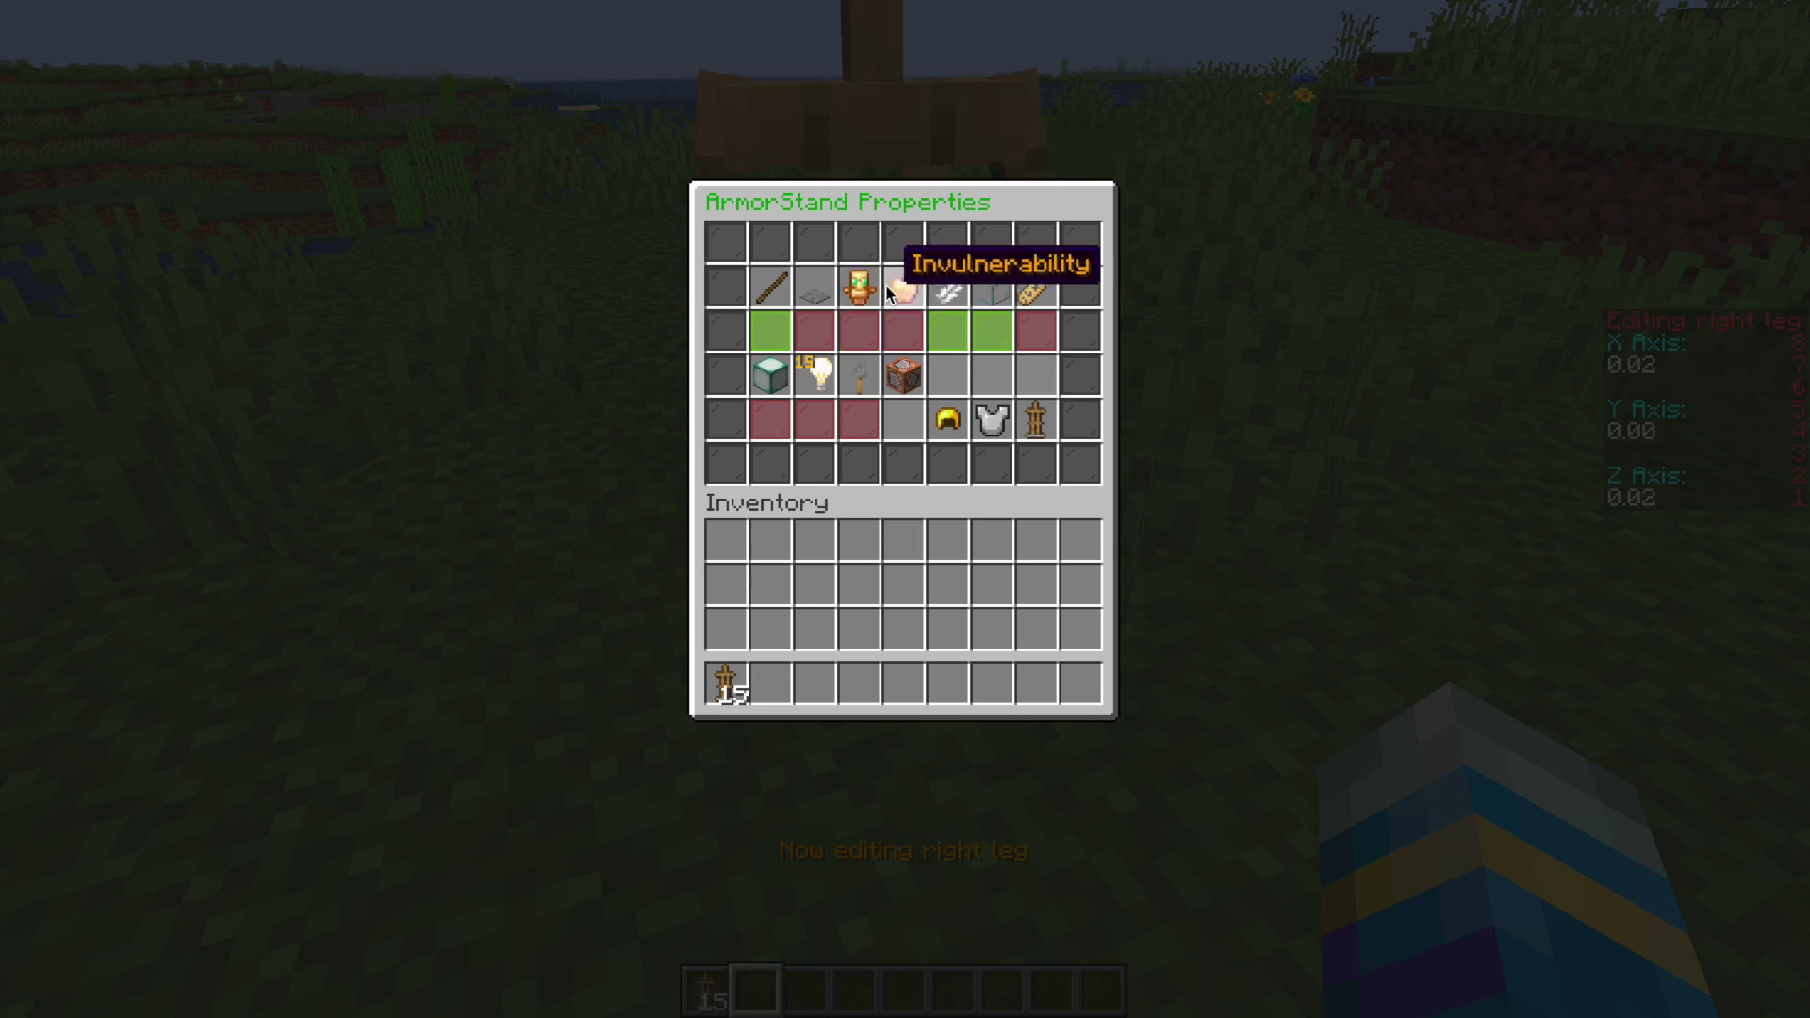
{"action": "left_click", "coordinate": [886, 286]}
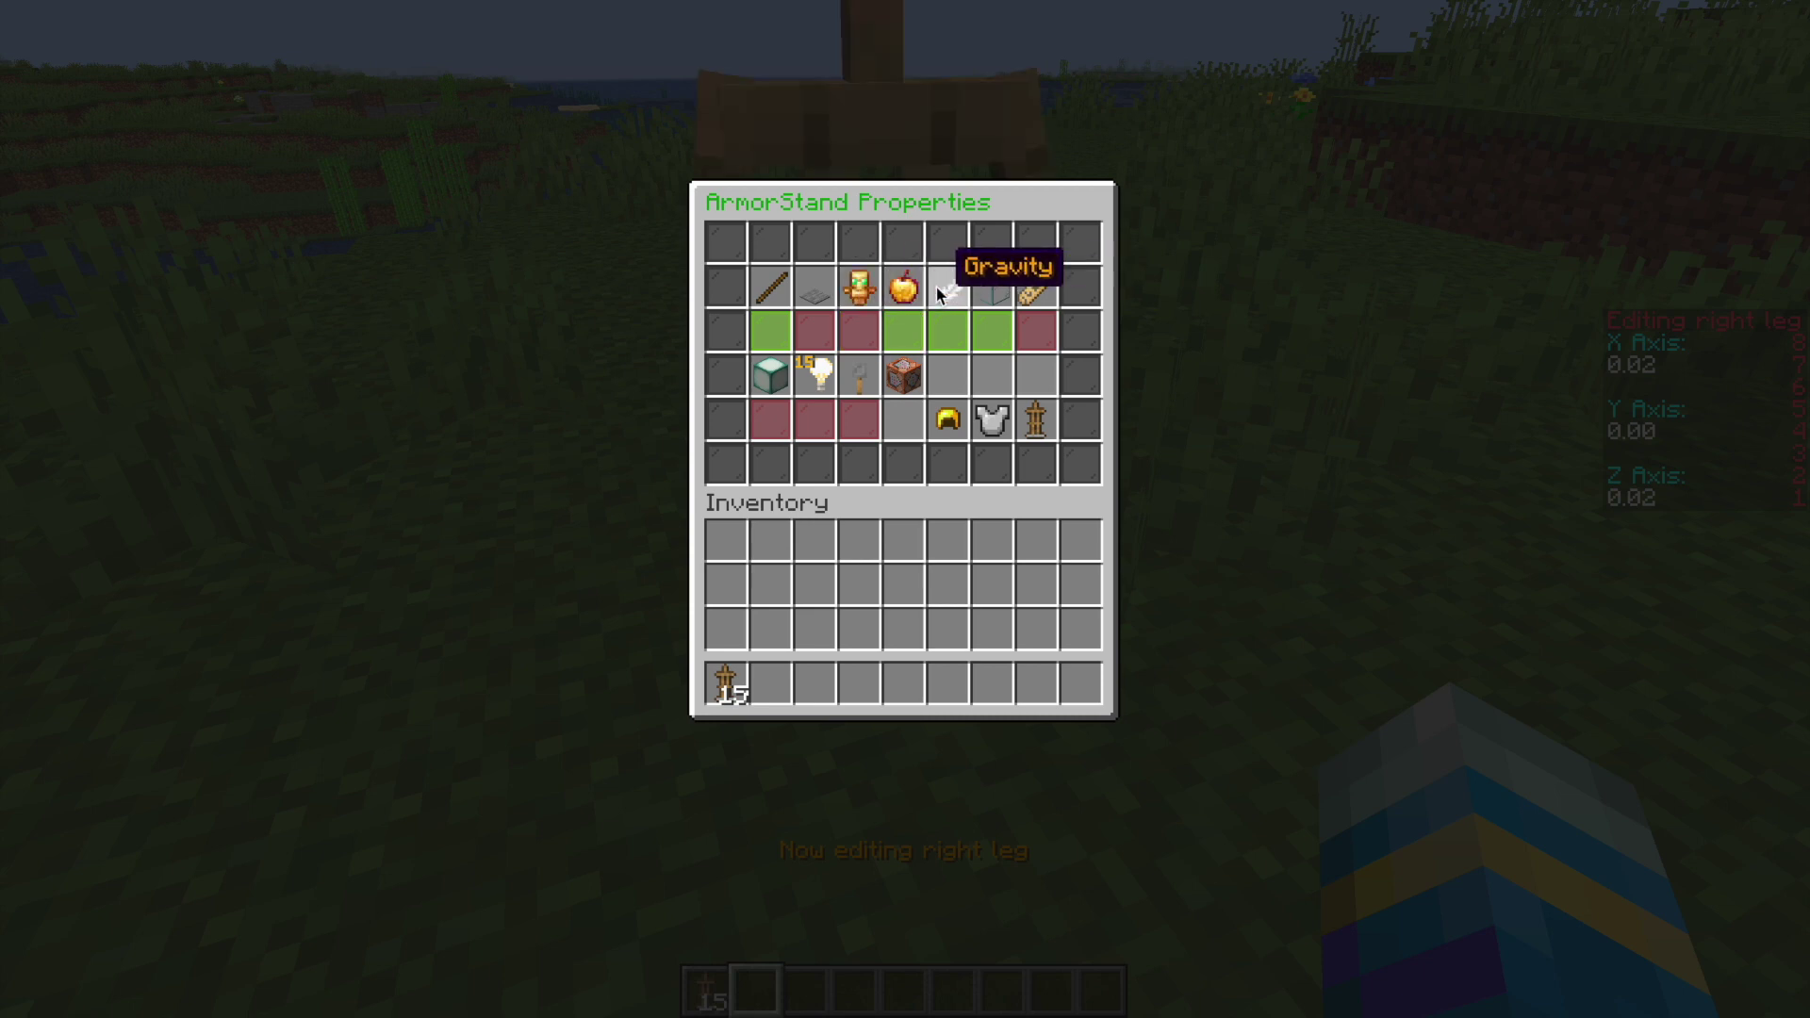
{"action": "left_click", "coordinate": [988, 296]}
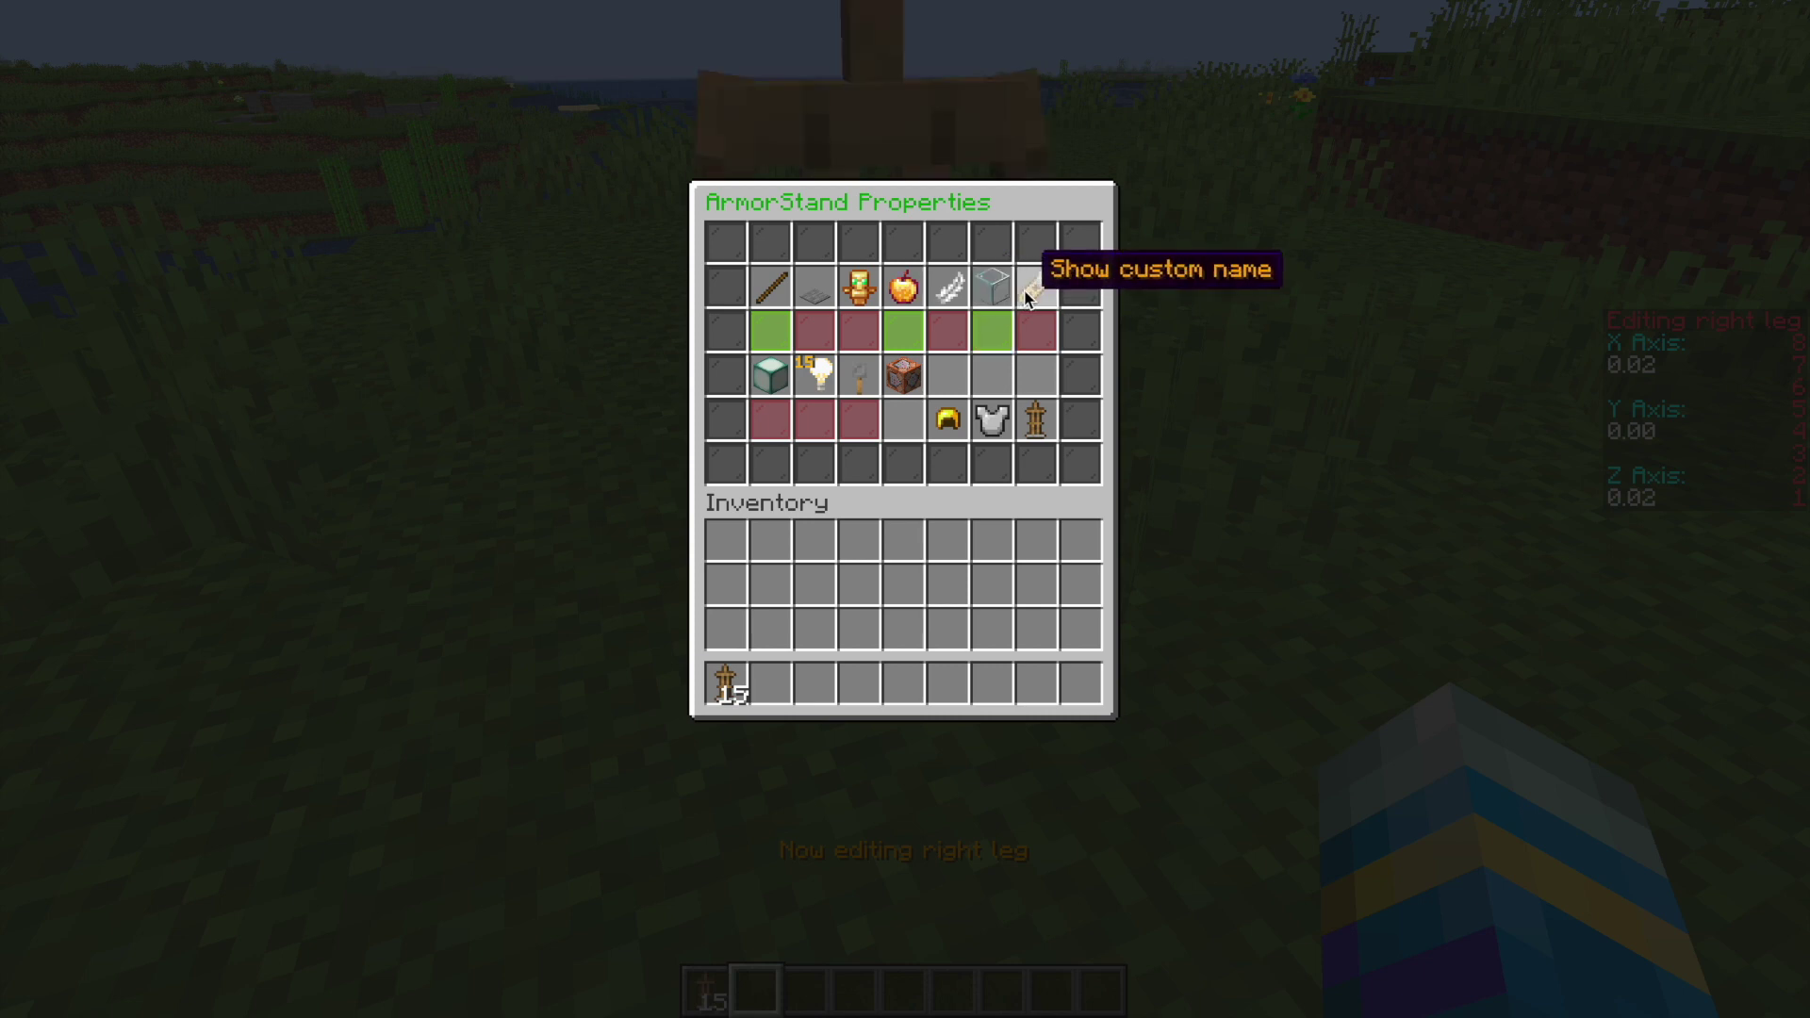
{"action": "left_click", "coordinate": [1026, 295]}
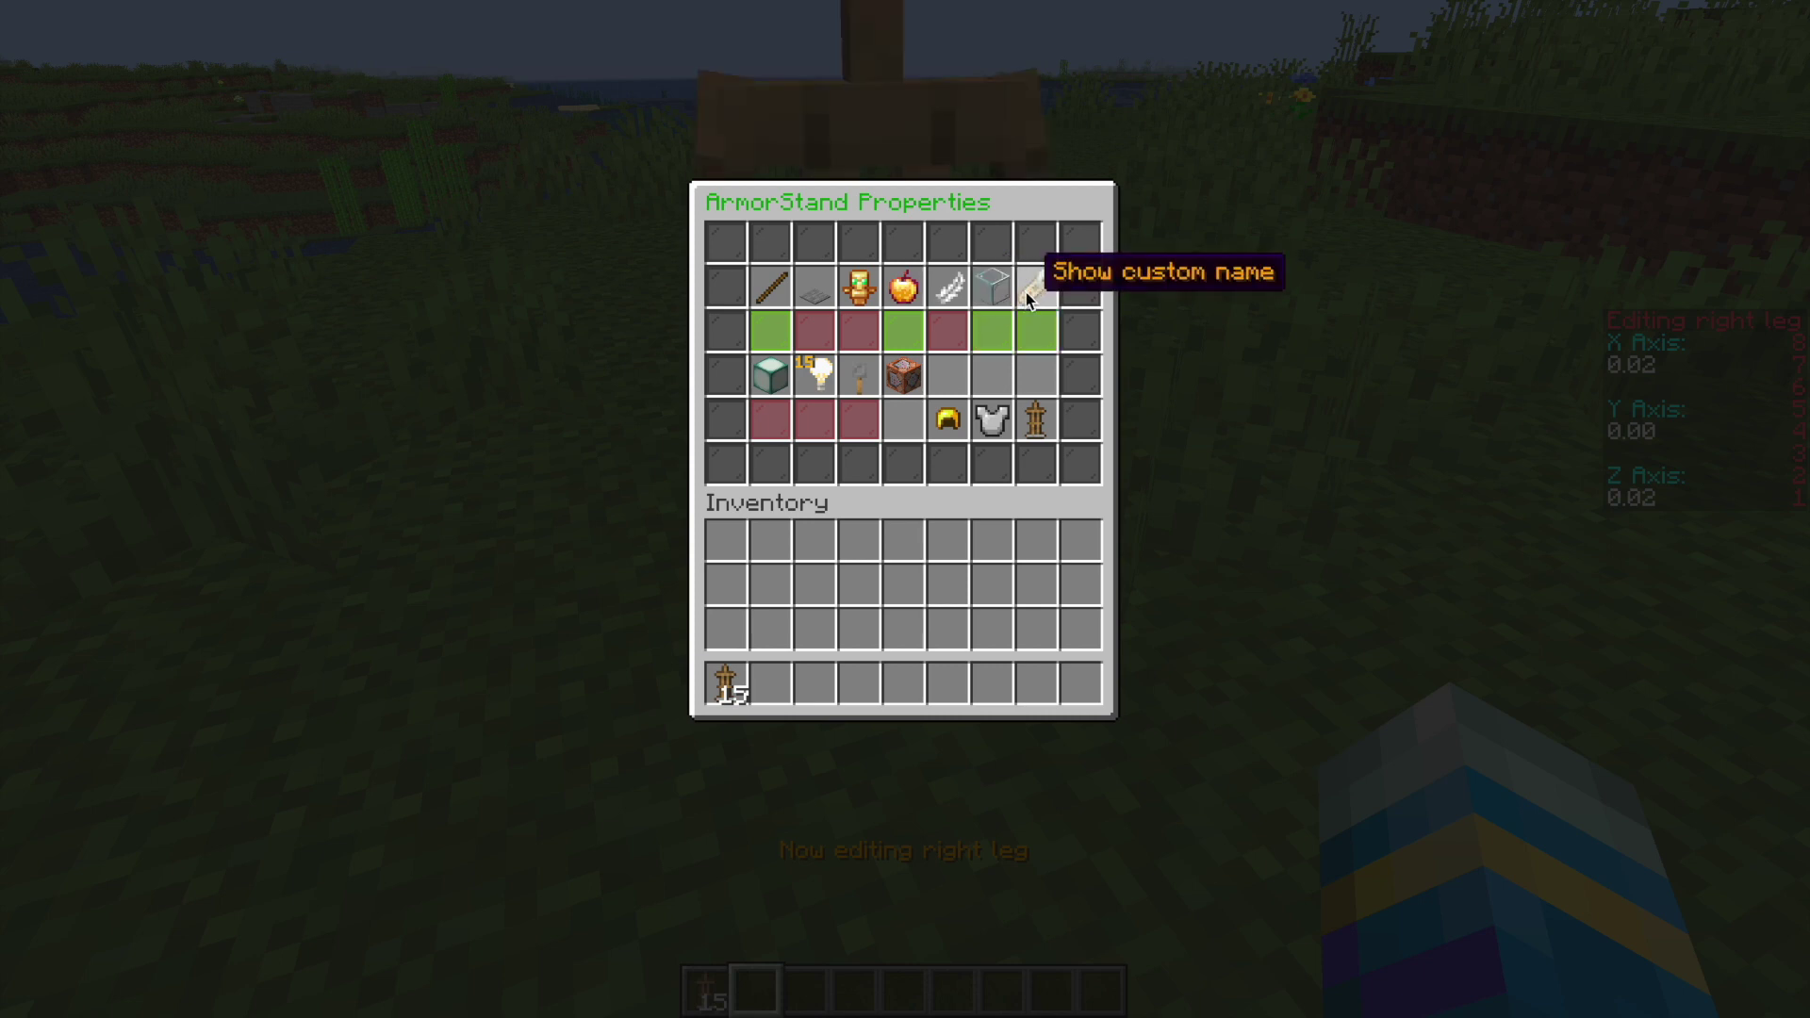
- Make the armor stand glow, and try its marker and editor lock properties
{"action": "left_click", "coordinate": [794, 376]}
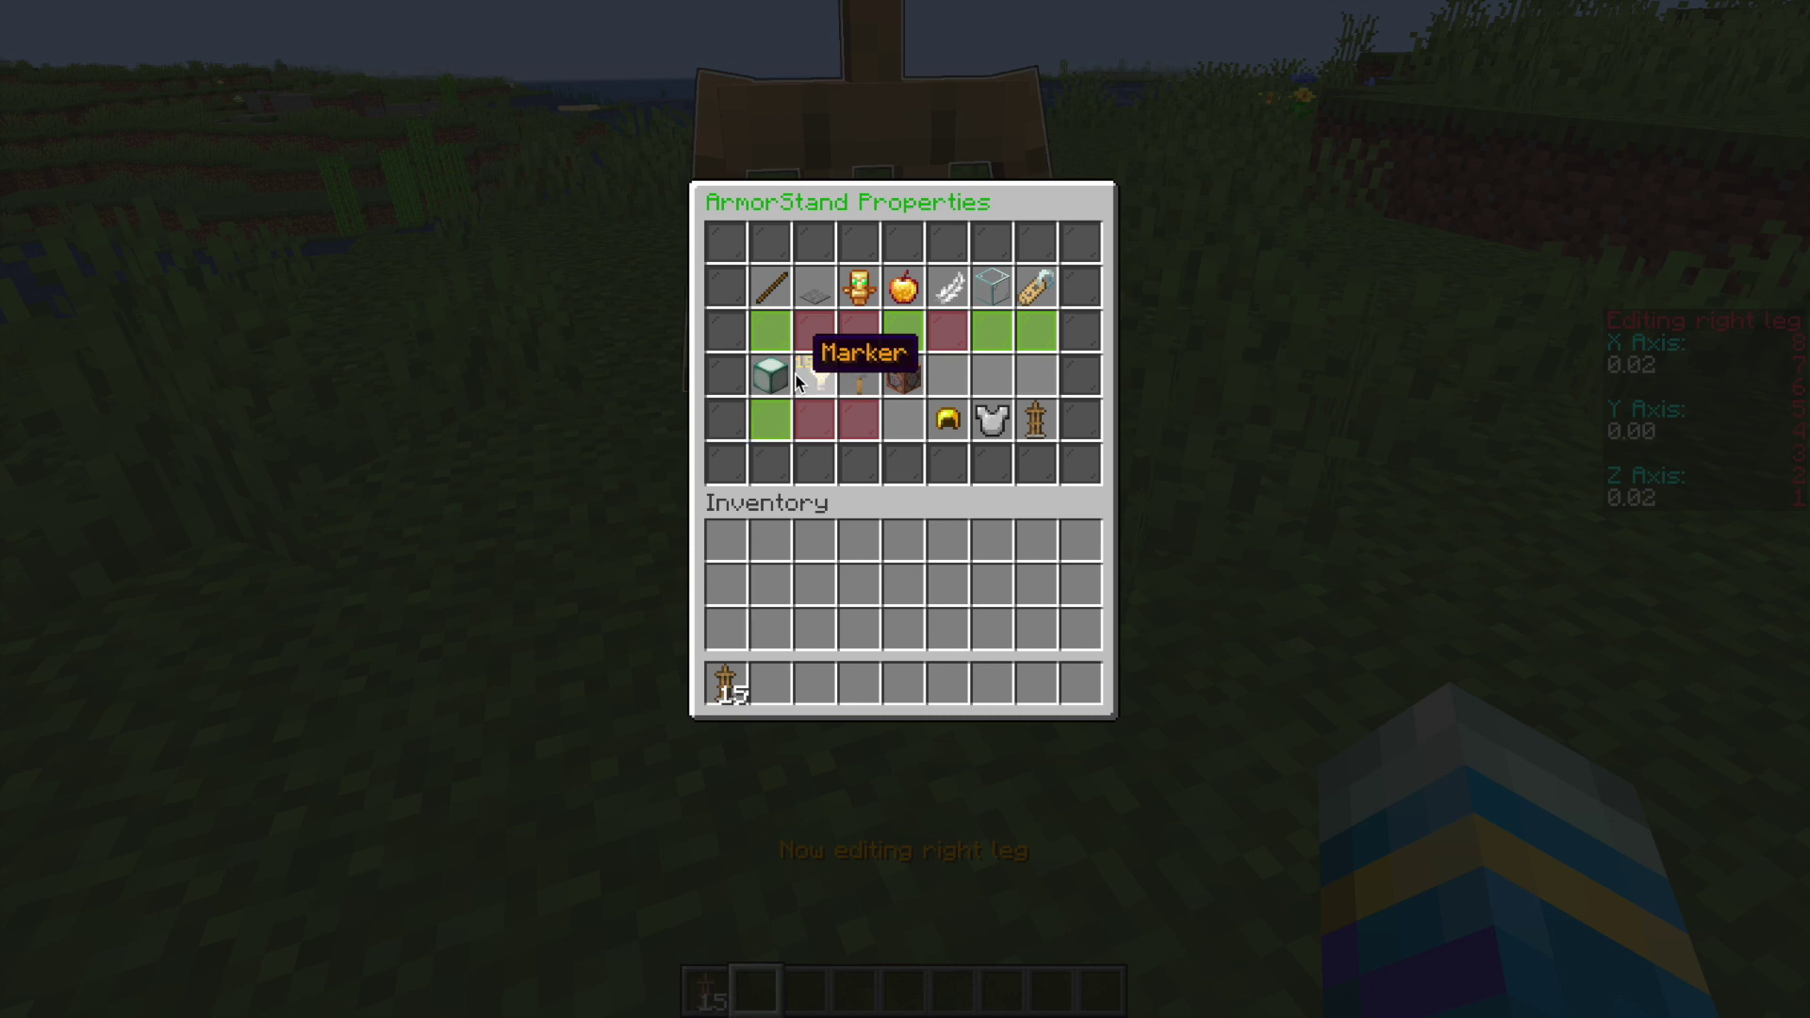
{"action": "left_click", "coordinate": [796, 374]}
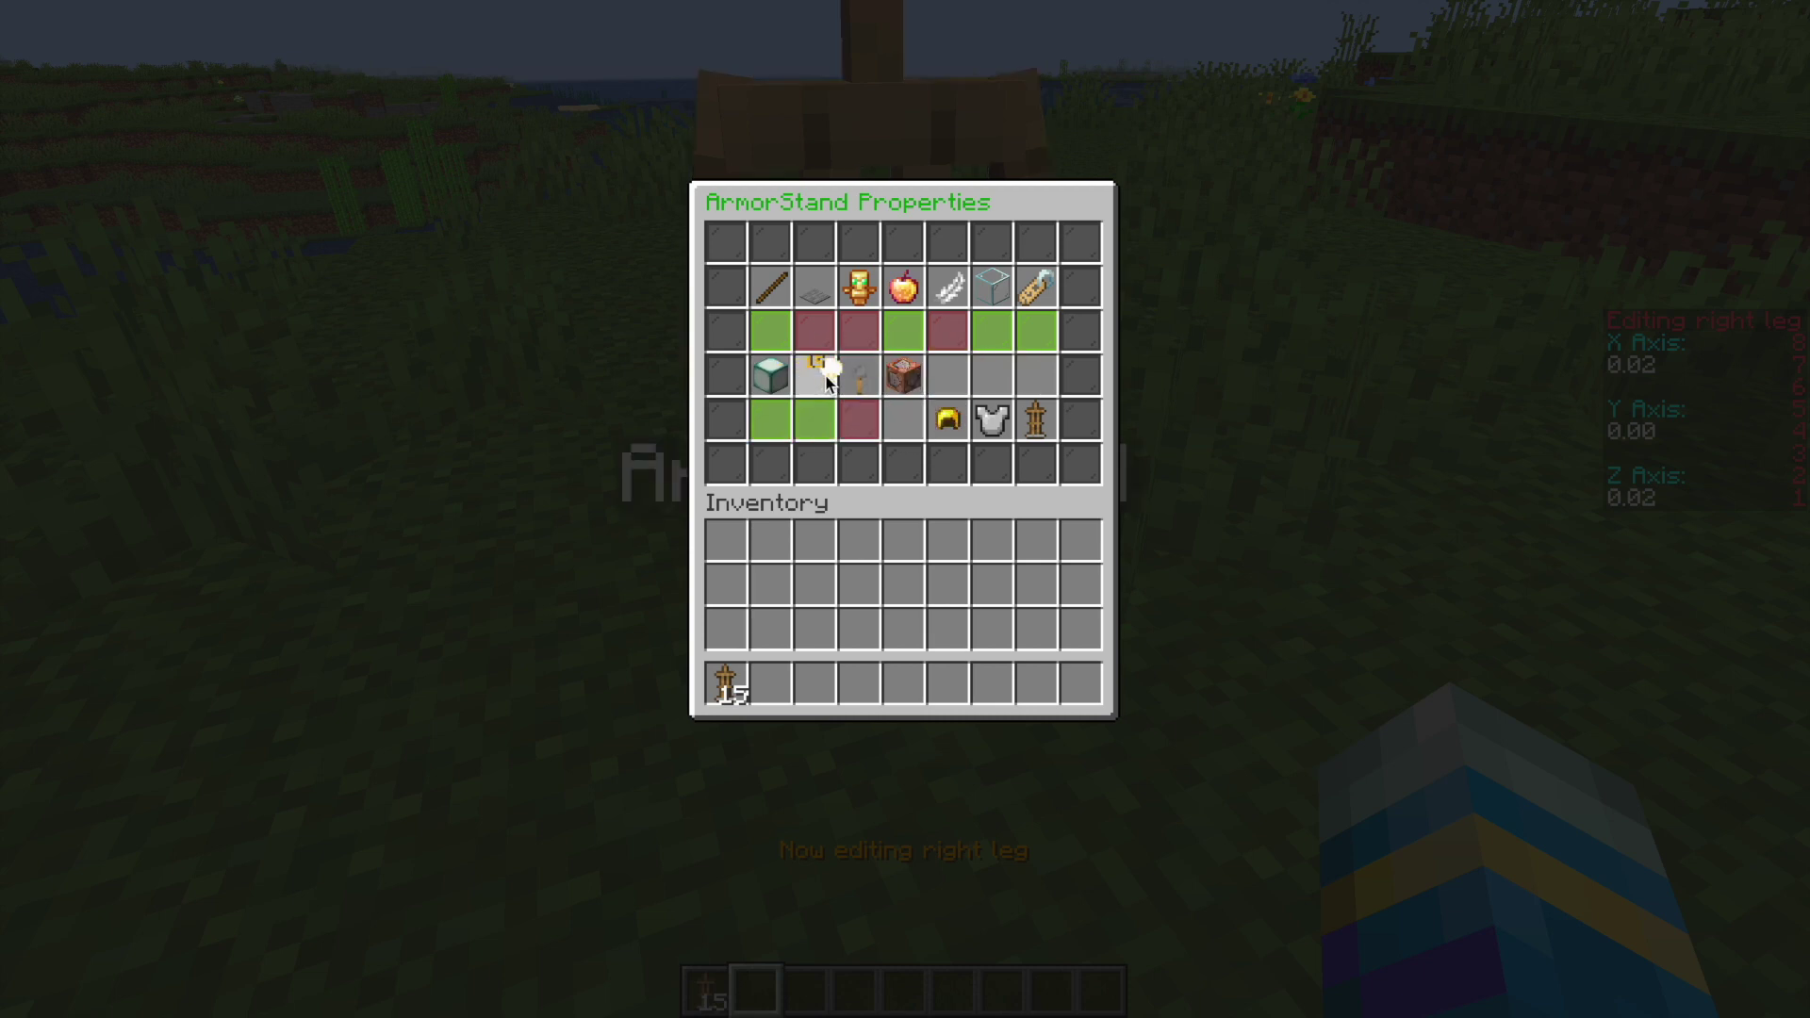
{"action": "left_click", "coordinate": [825, 381]}
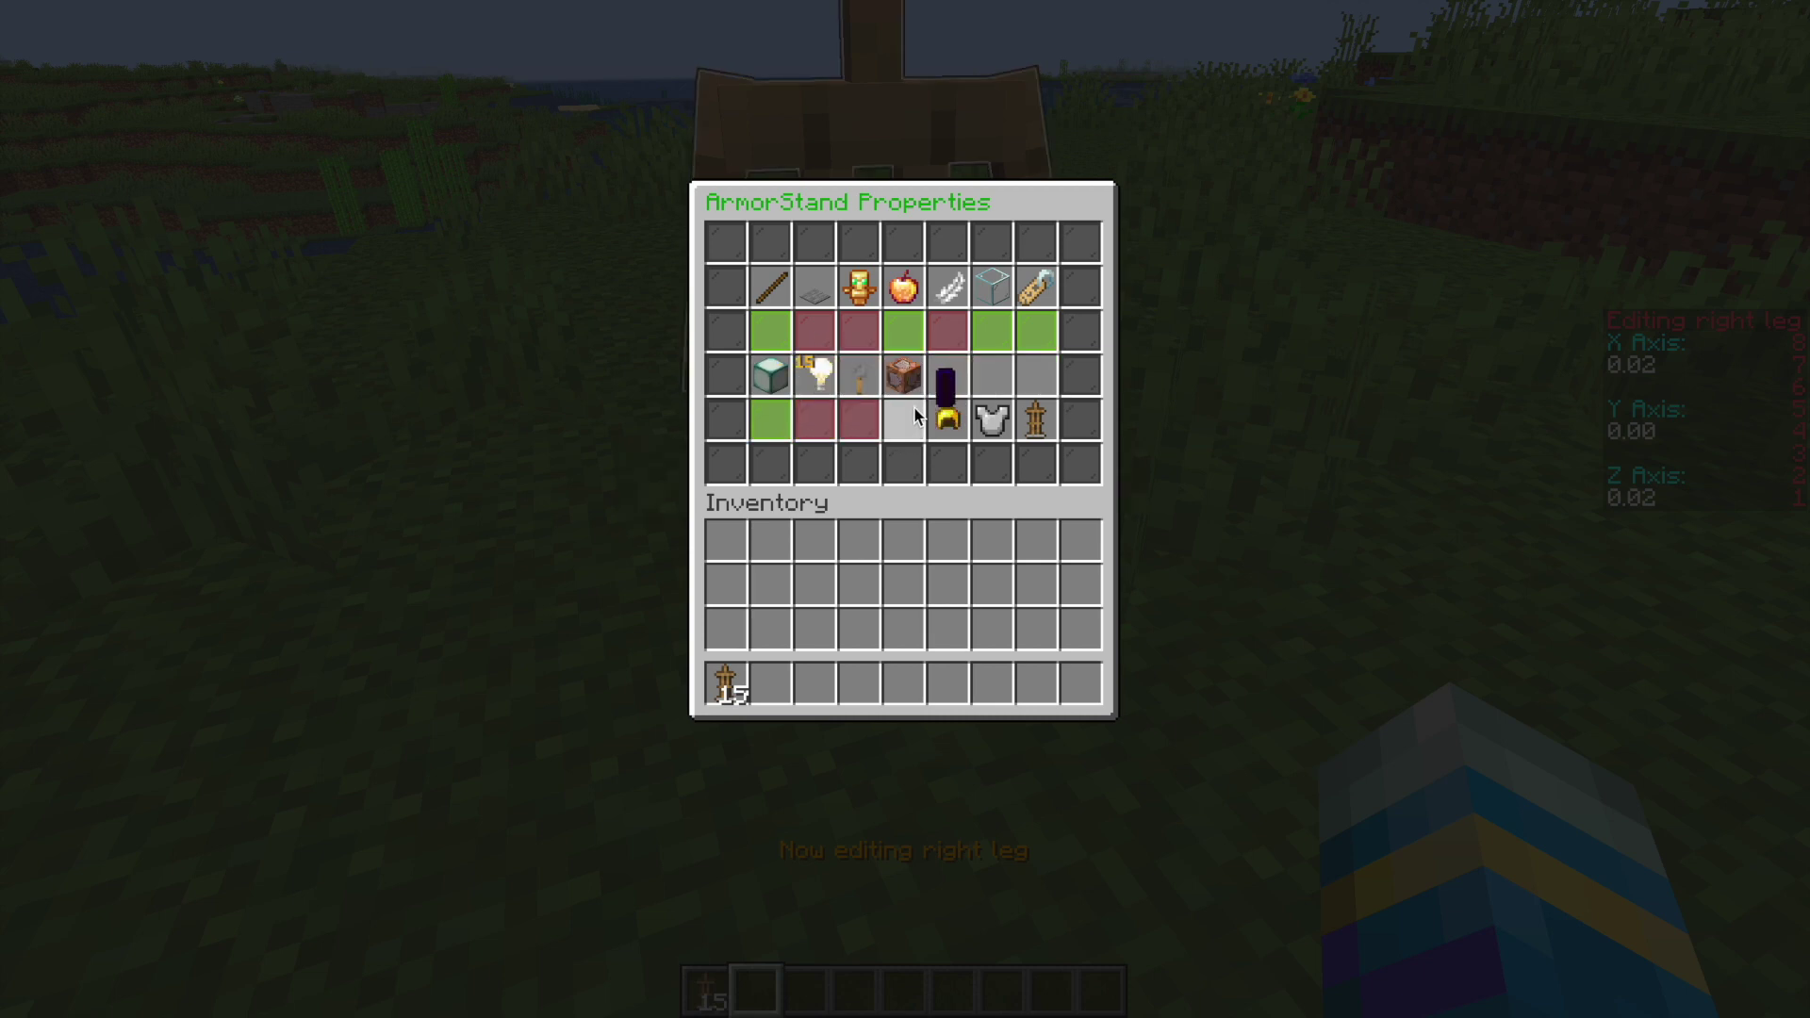
{"action": "left_click", "coordinate": [864, 370]}
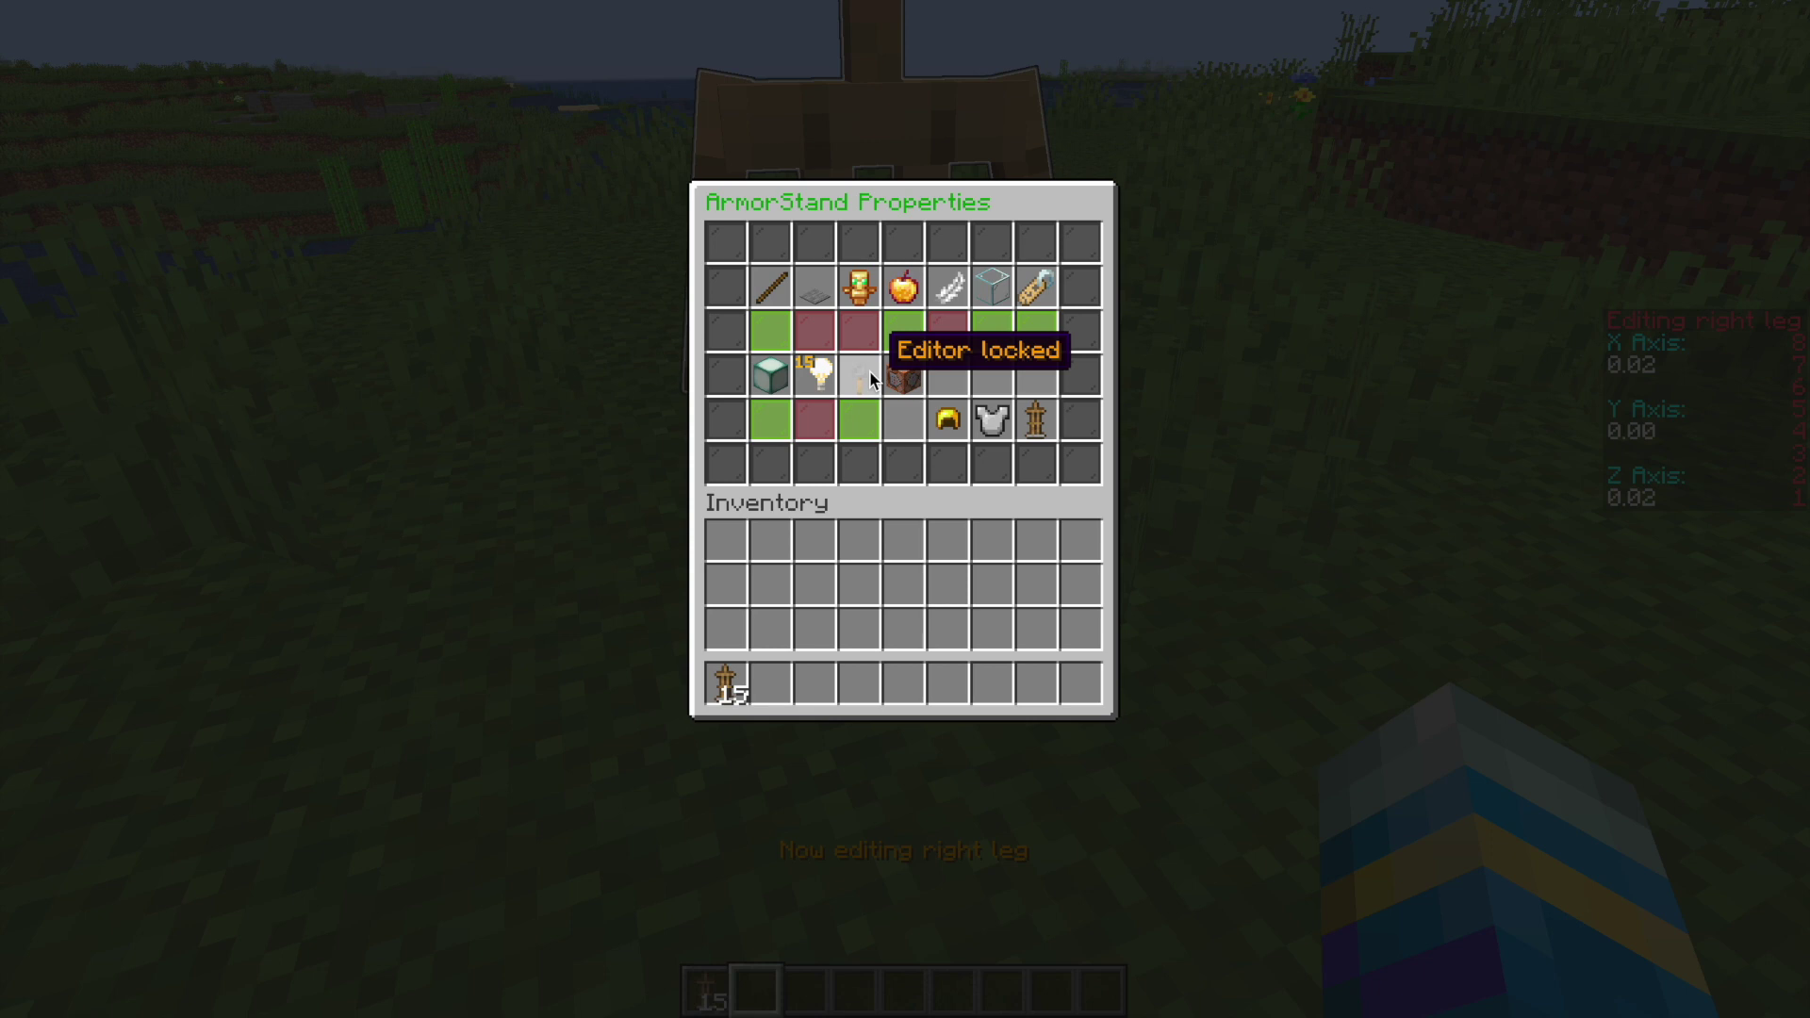
- Add a command to the armor stand that sets the weather to sun
{"action": "left_click", "coordinate": [897, 374]}
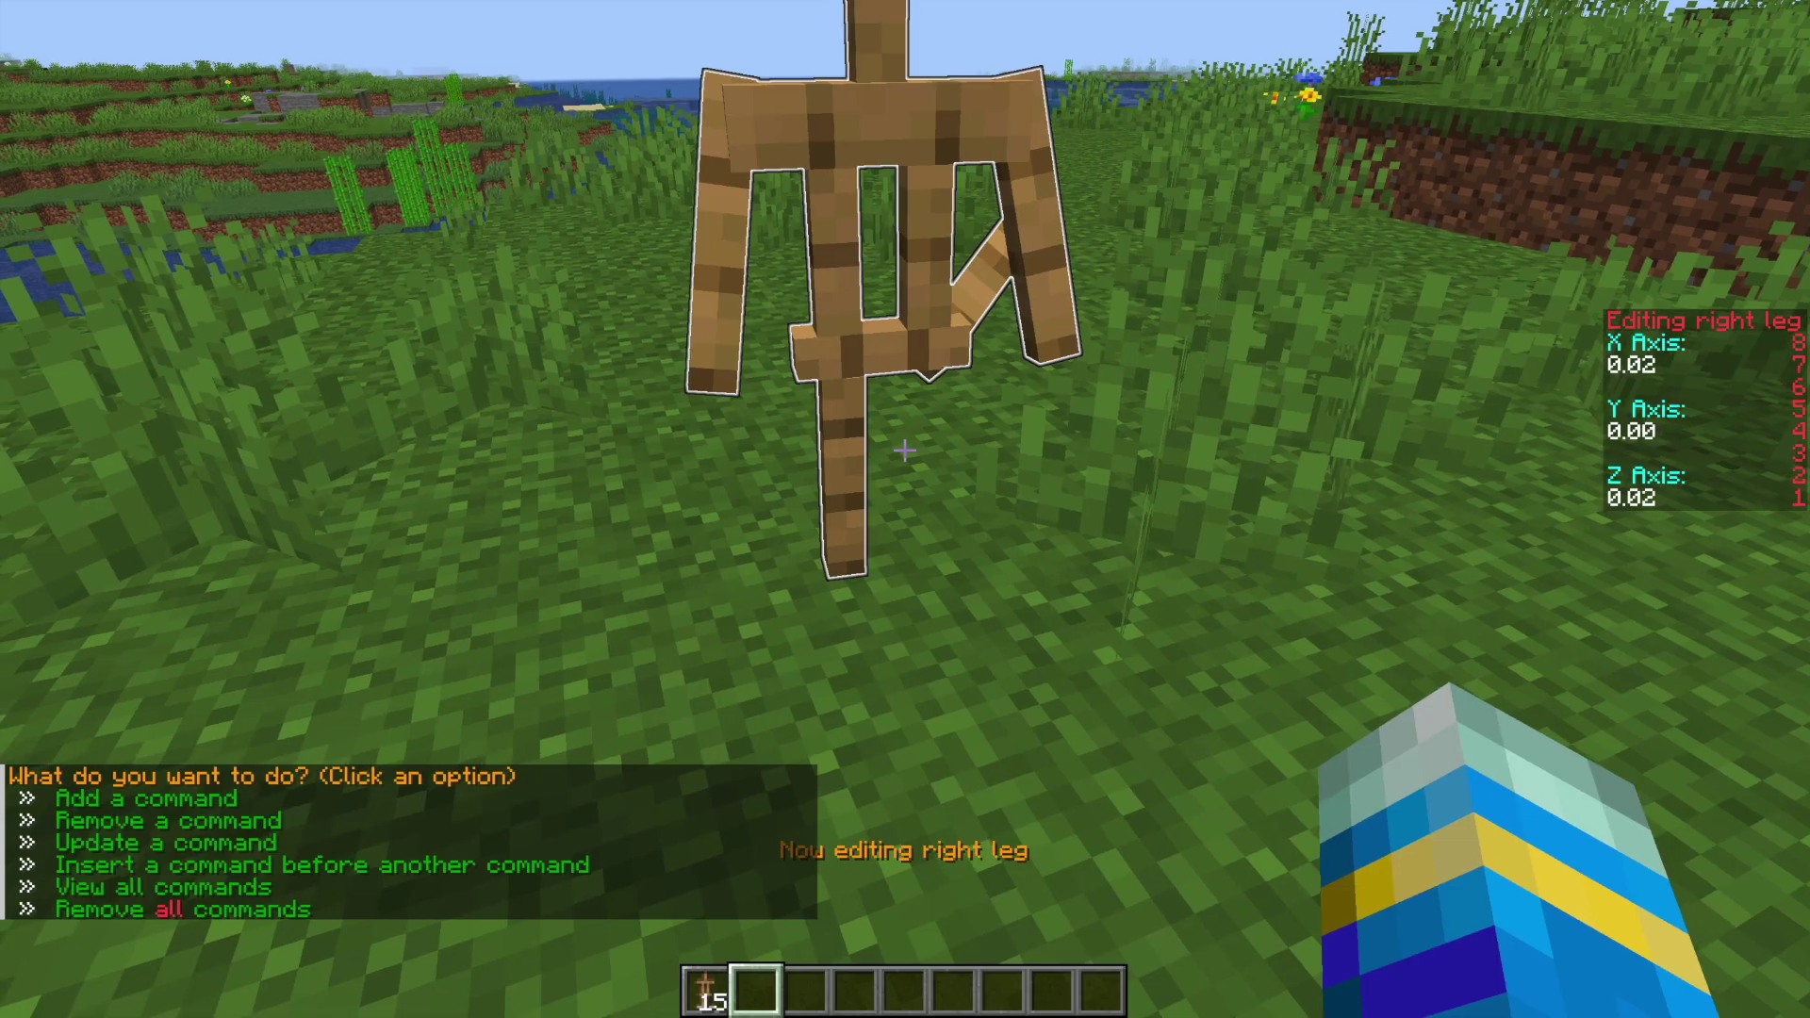
{"action": "key", "text": "s"}
{"action": "key", "text": "a"}
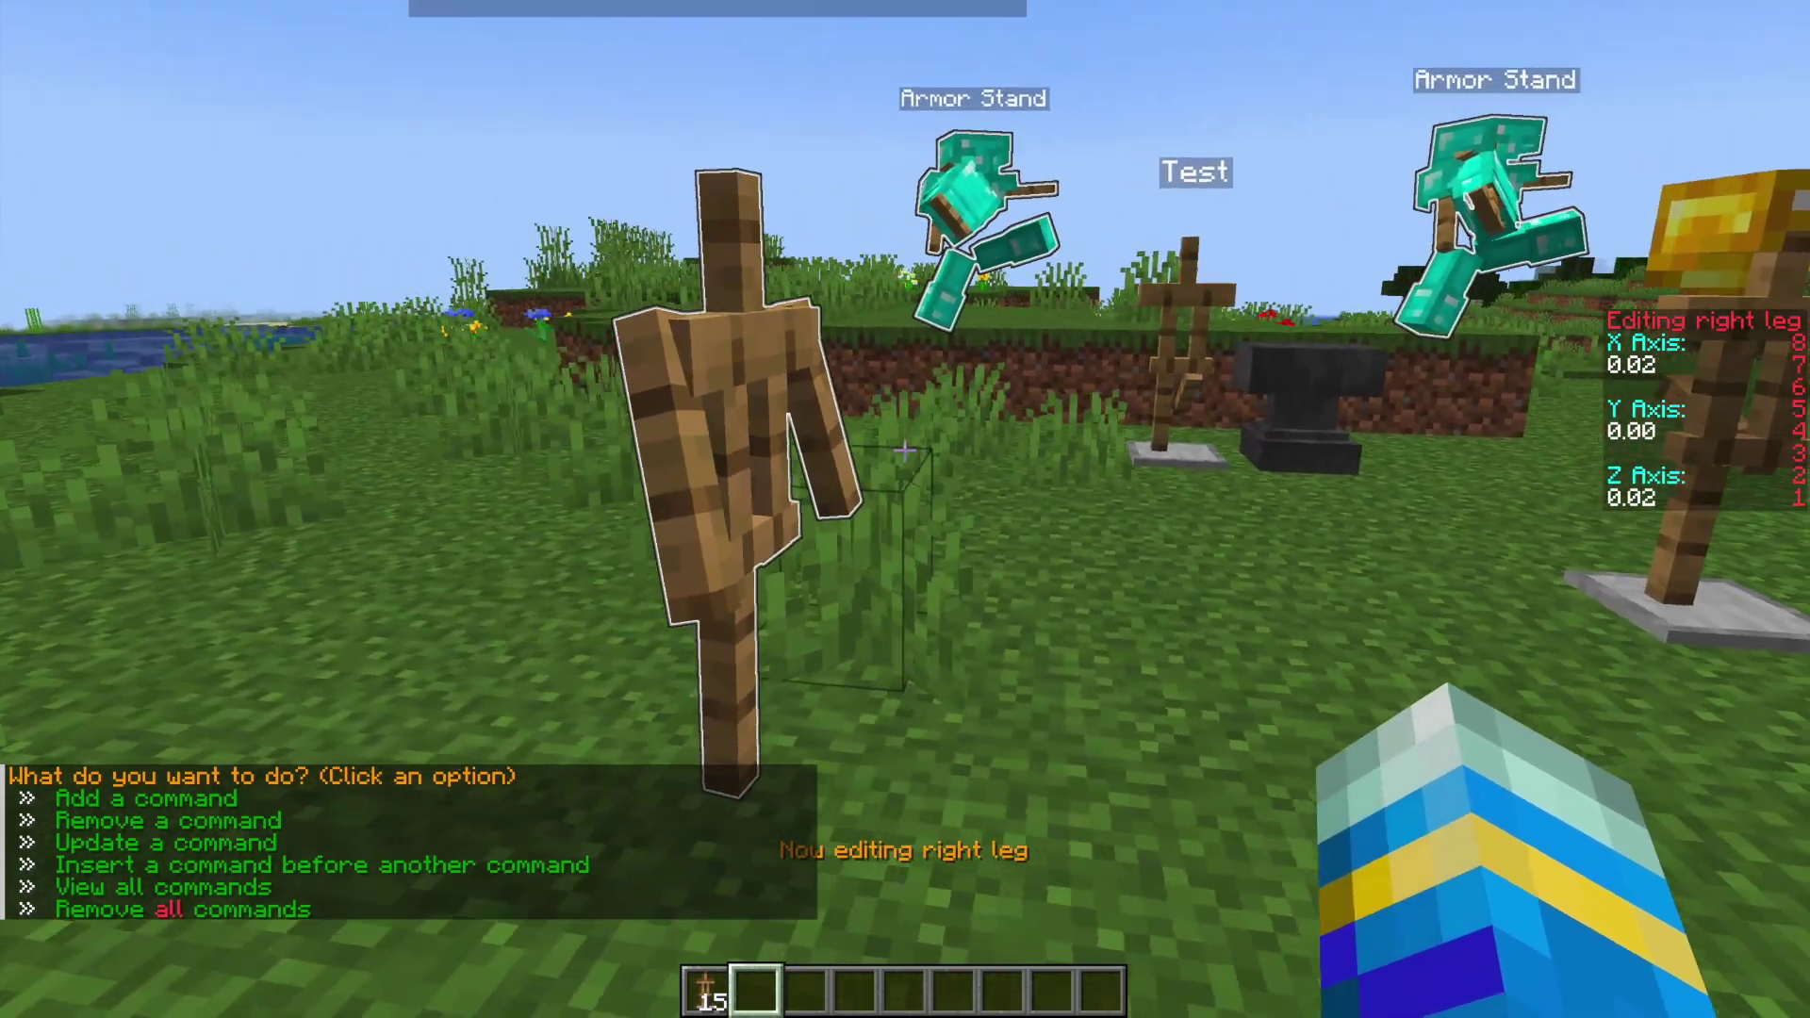
{"action": "key", "text": "t"}
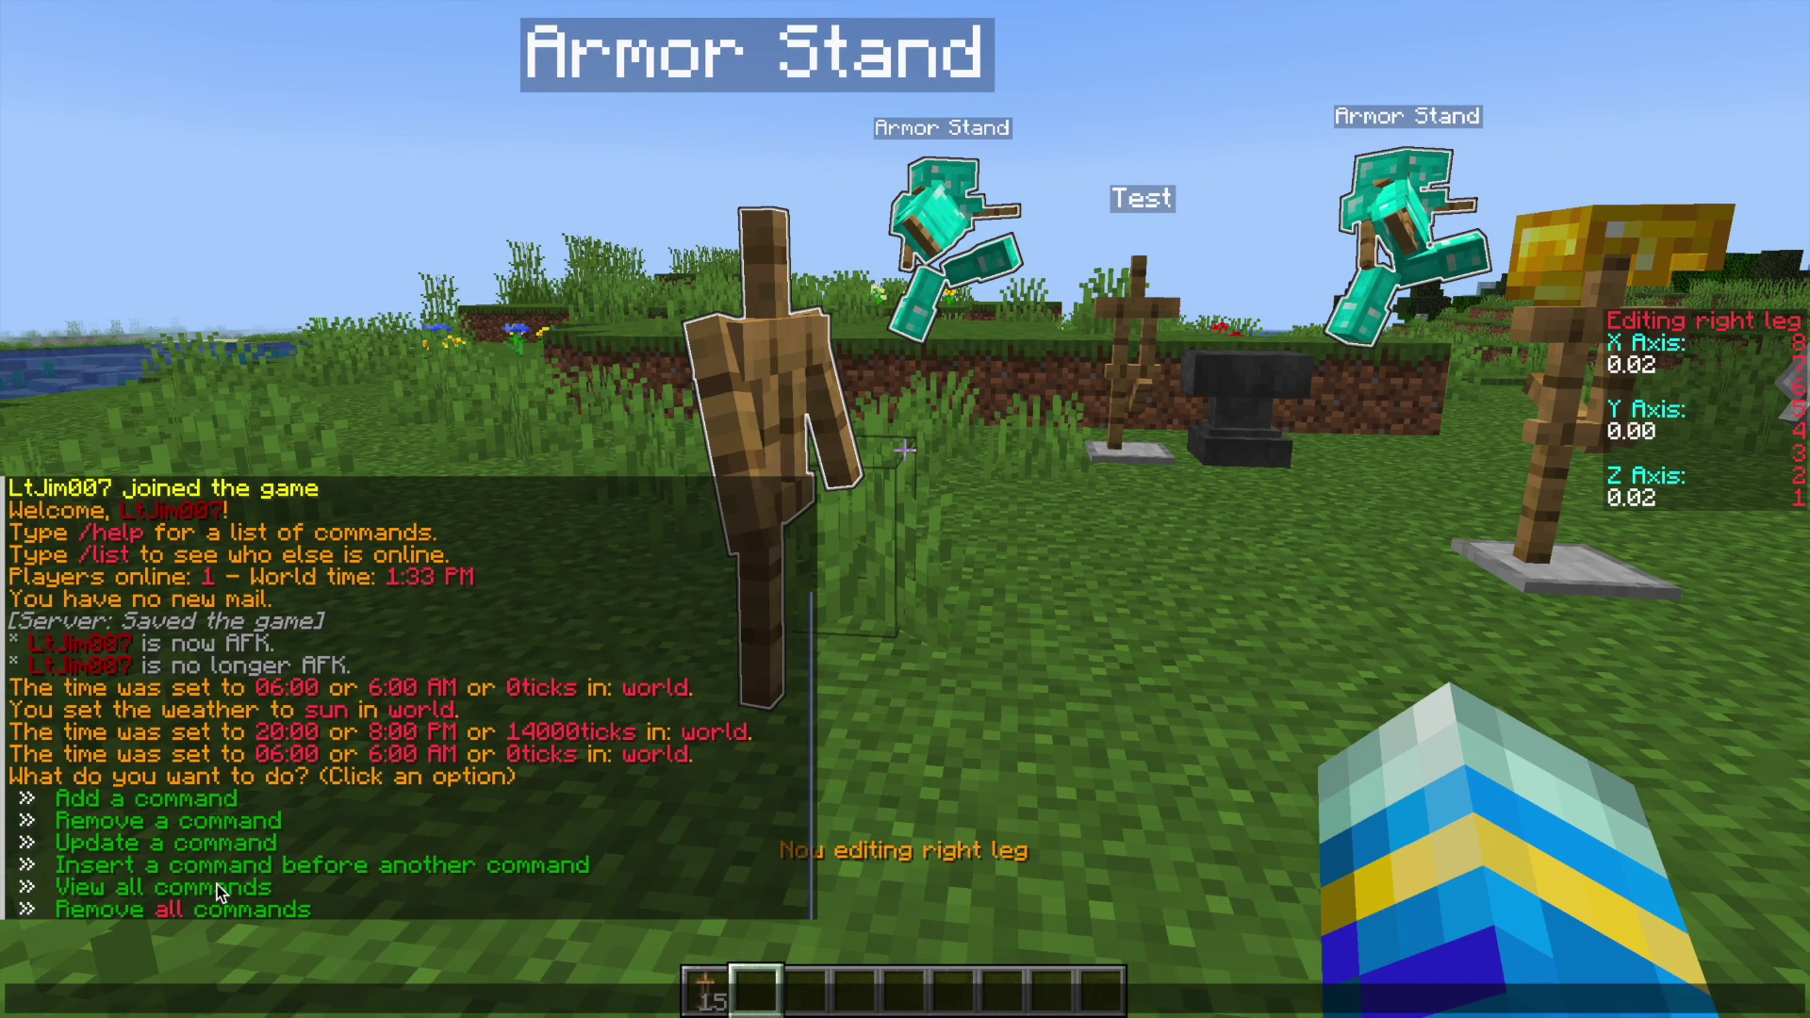
{"action": "left_click", "coordinate": [217, 801]}
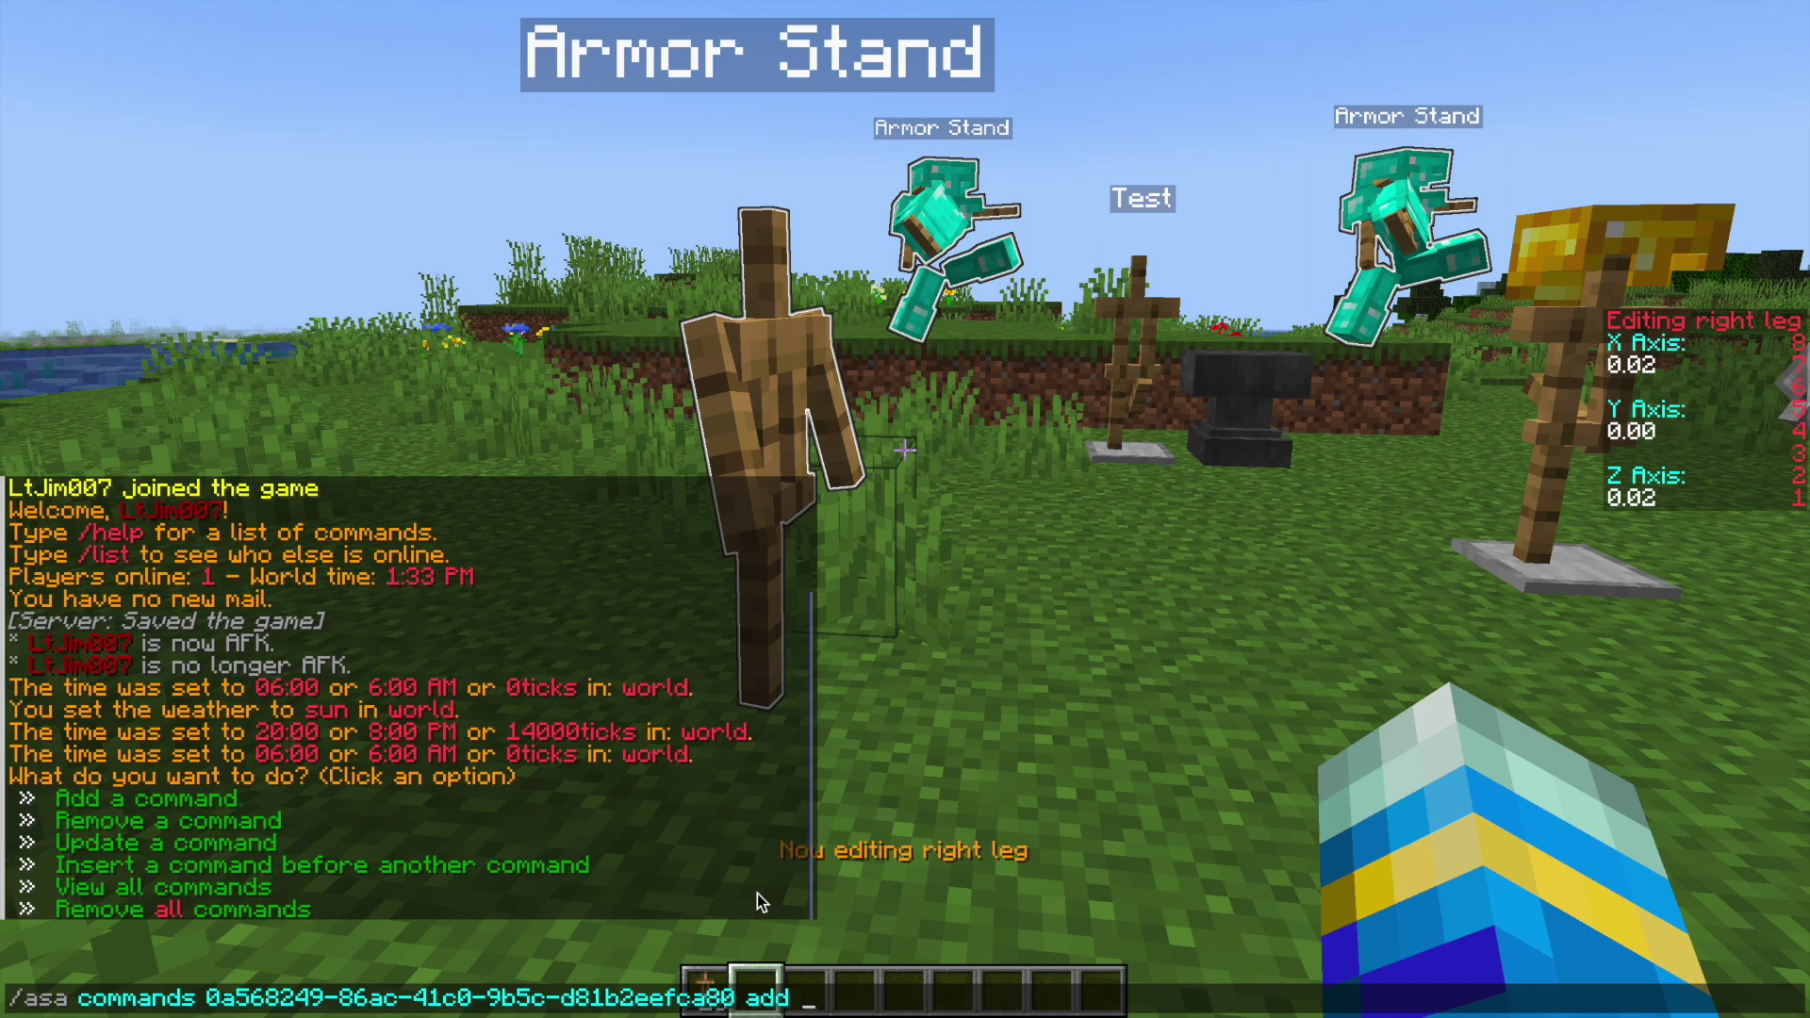
{"action": "type", "text": "weather rain"}
{"action": "key", "text": "Return"}
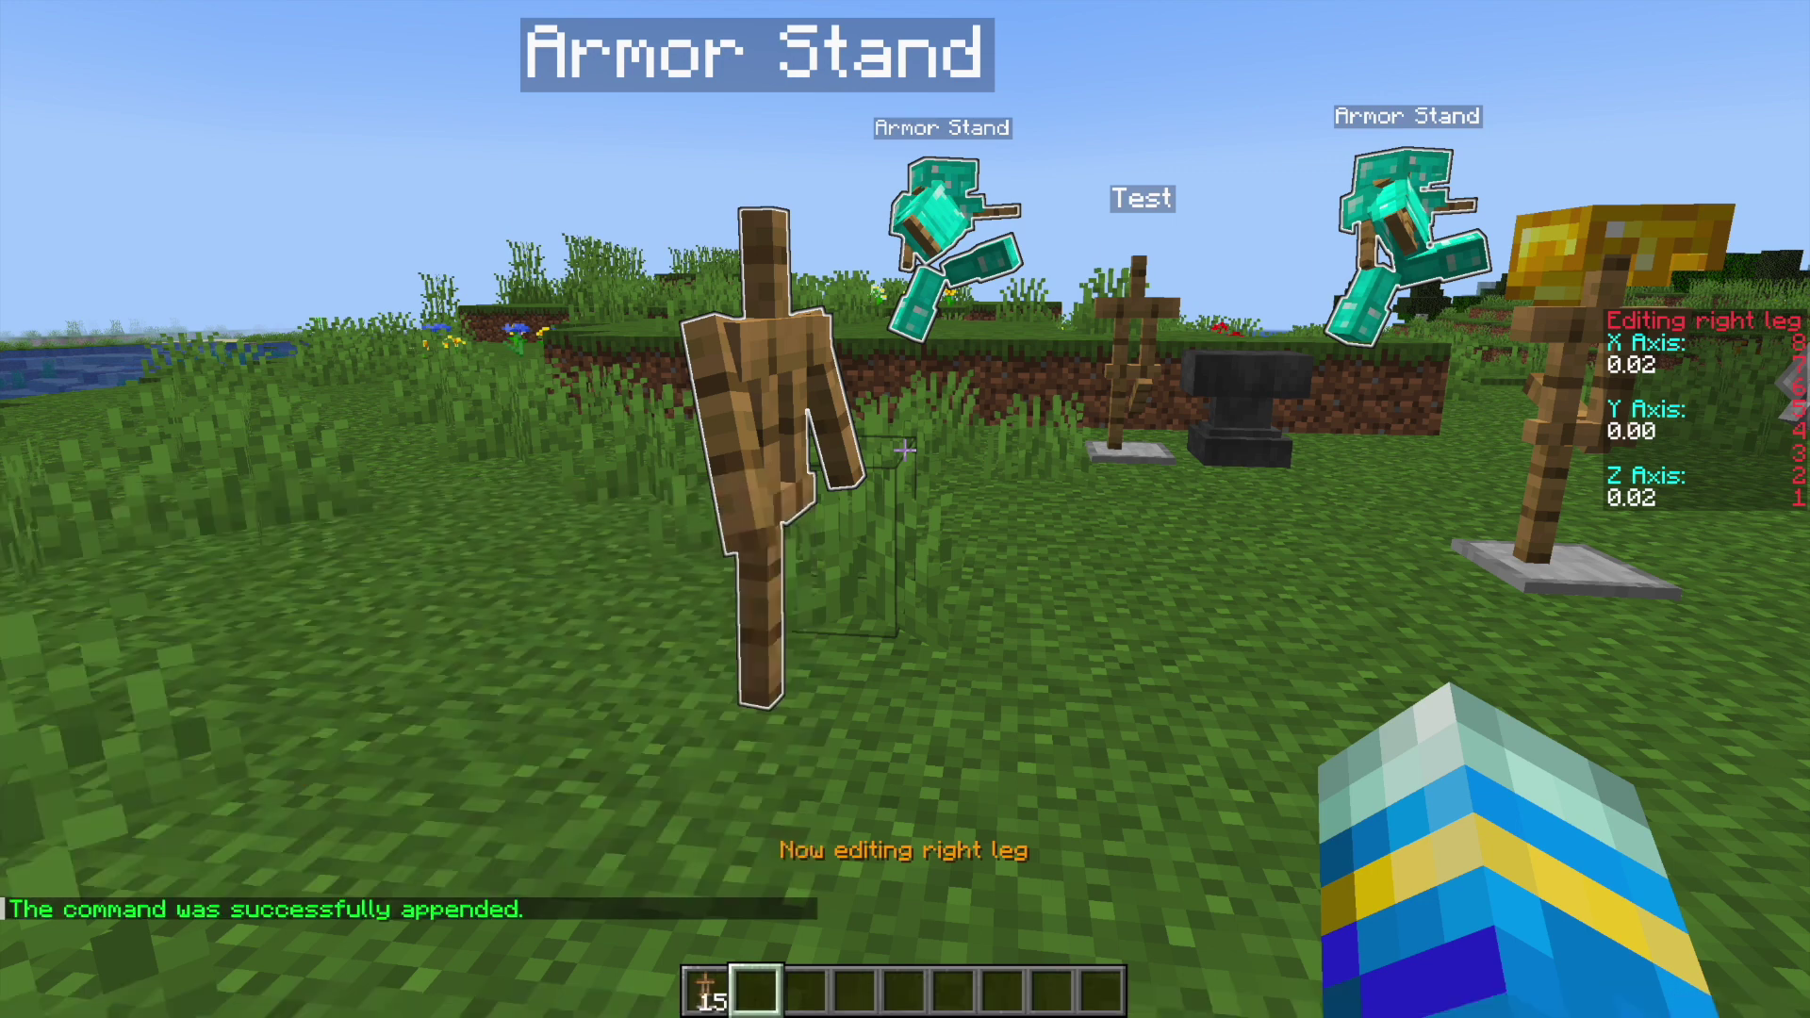
- Back away from the armor stand and stop editing it
{"action": "key", "text": "d"}
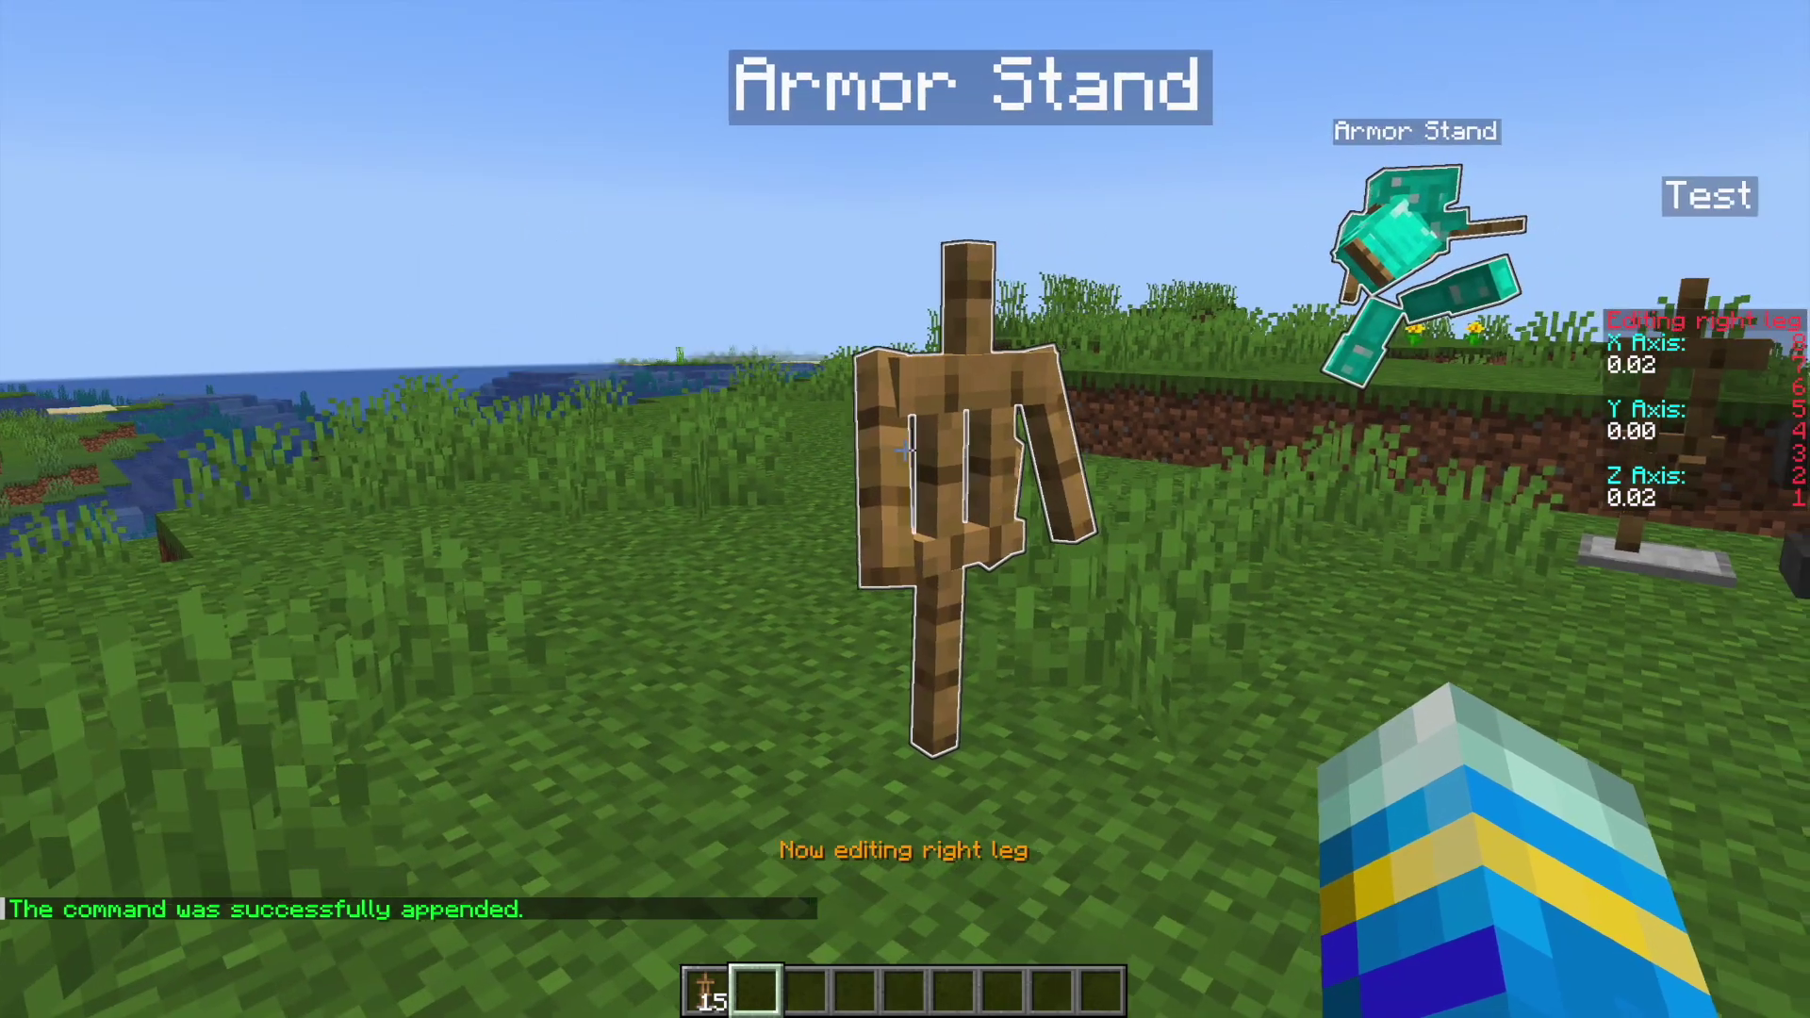
{"action": "key", "text": "a"}
{"action": "key", "text": "s"}
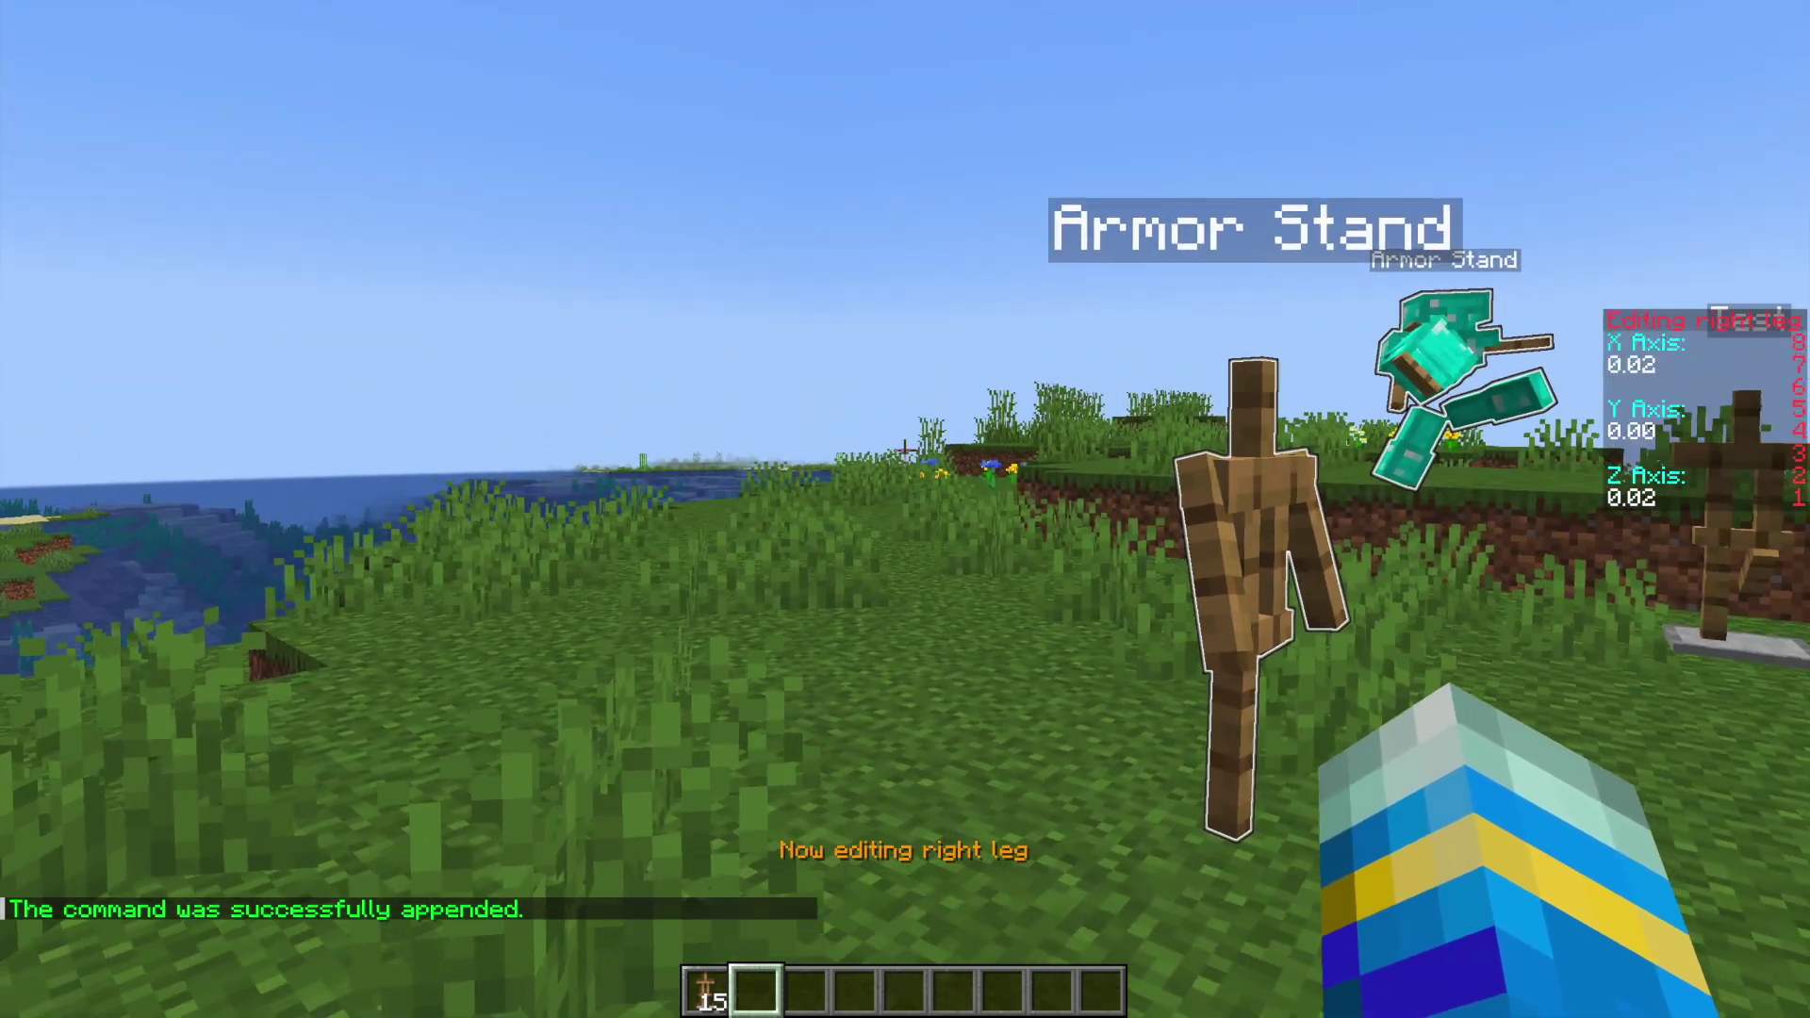
{"action": "key", "text": "s"}
{"action": "key", "text": "w"}
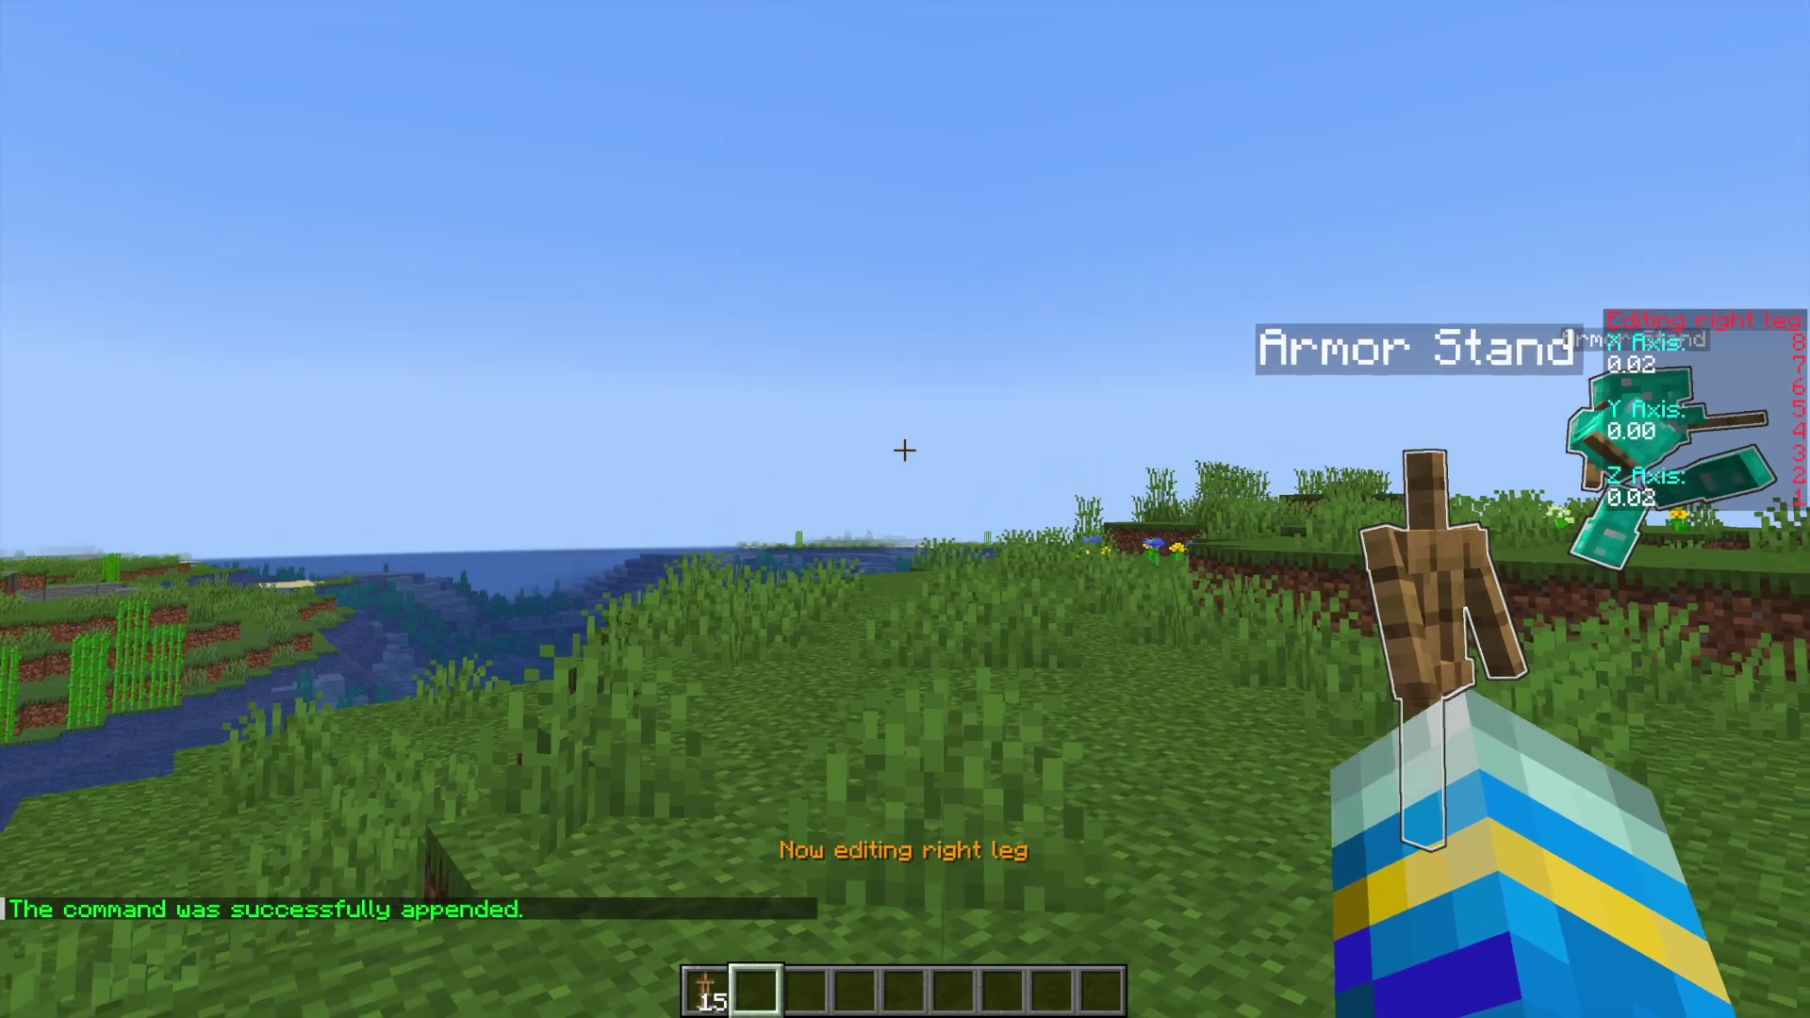
{"action": "left_click", "coordinate": [904, 450]}
{"action": "key", "text": "d"}
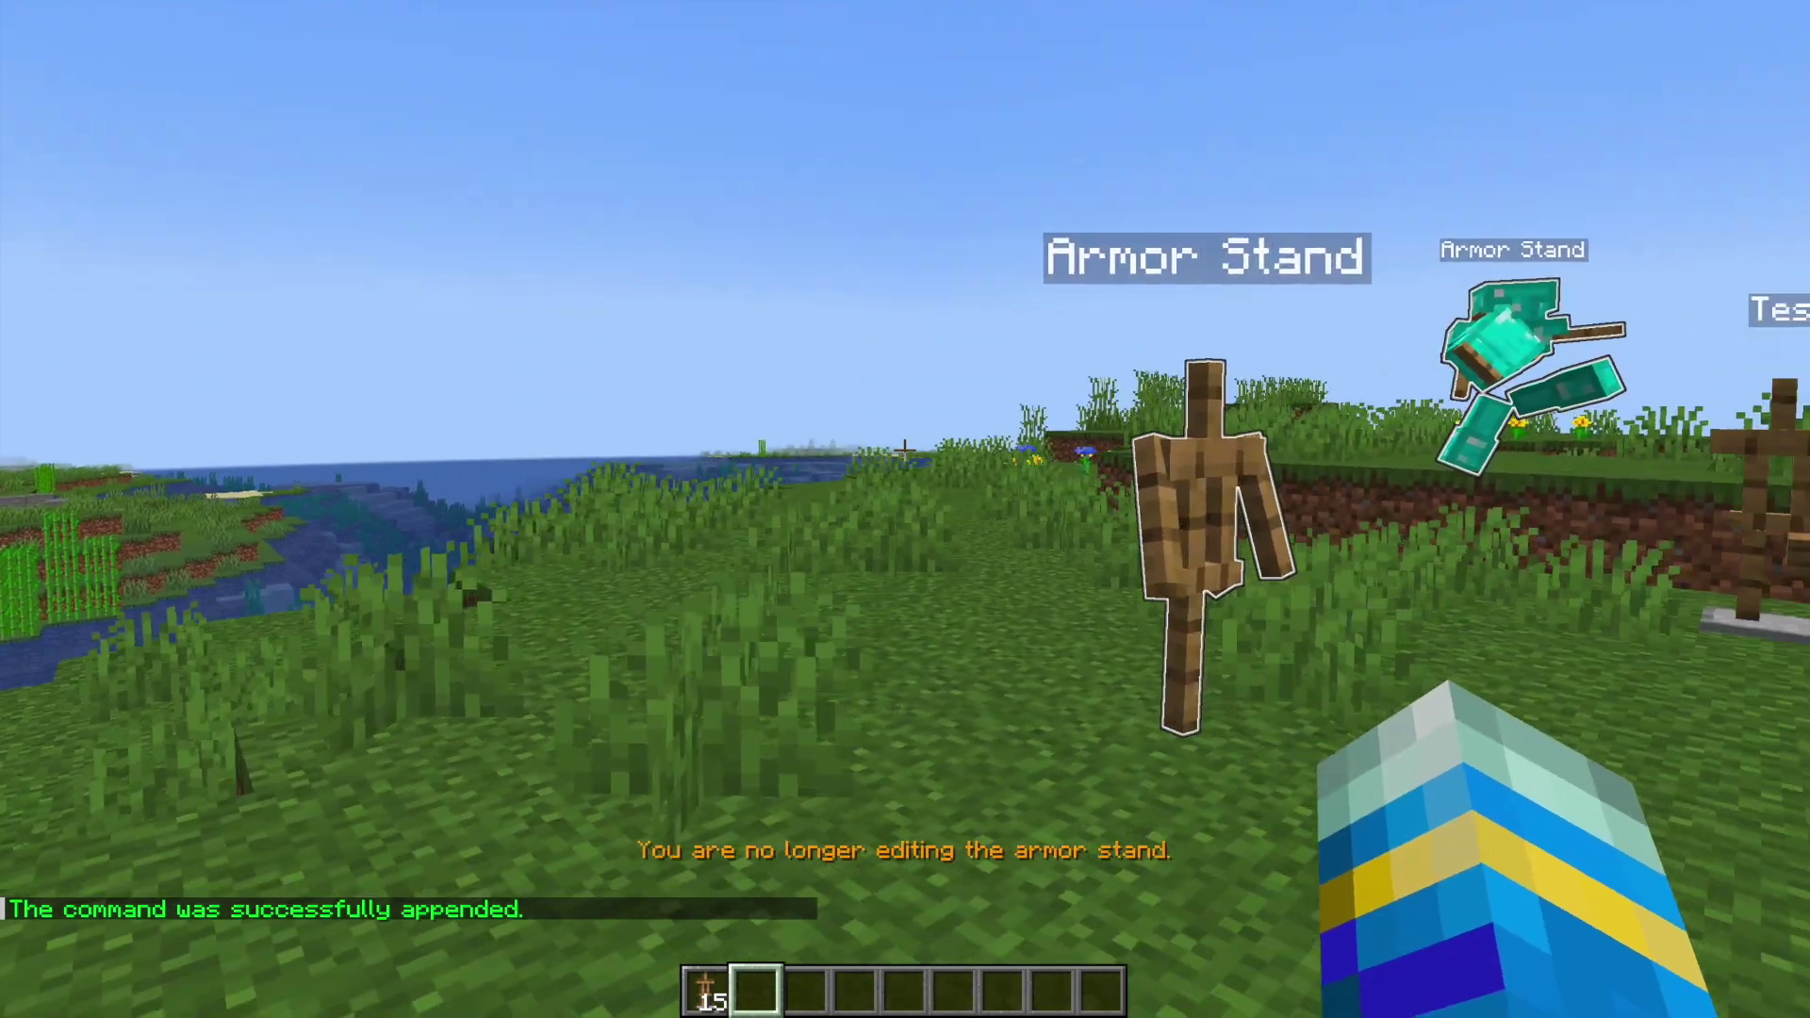
- Walk up to the armor stand and interact with it to run its assigned weather command
{"action": "key", "text": "w"}
{"action": "key", "text": "d"}
{"action": "key", "text": "w"}
{"action": "key", "text": "w"}
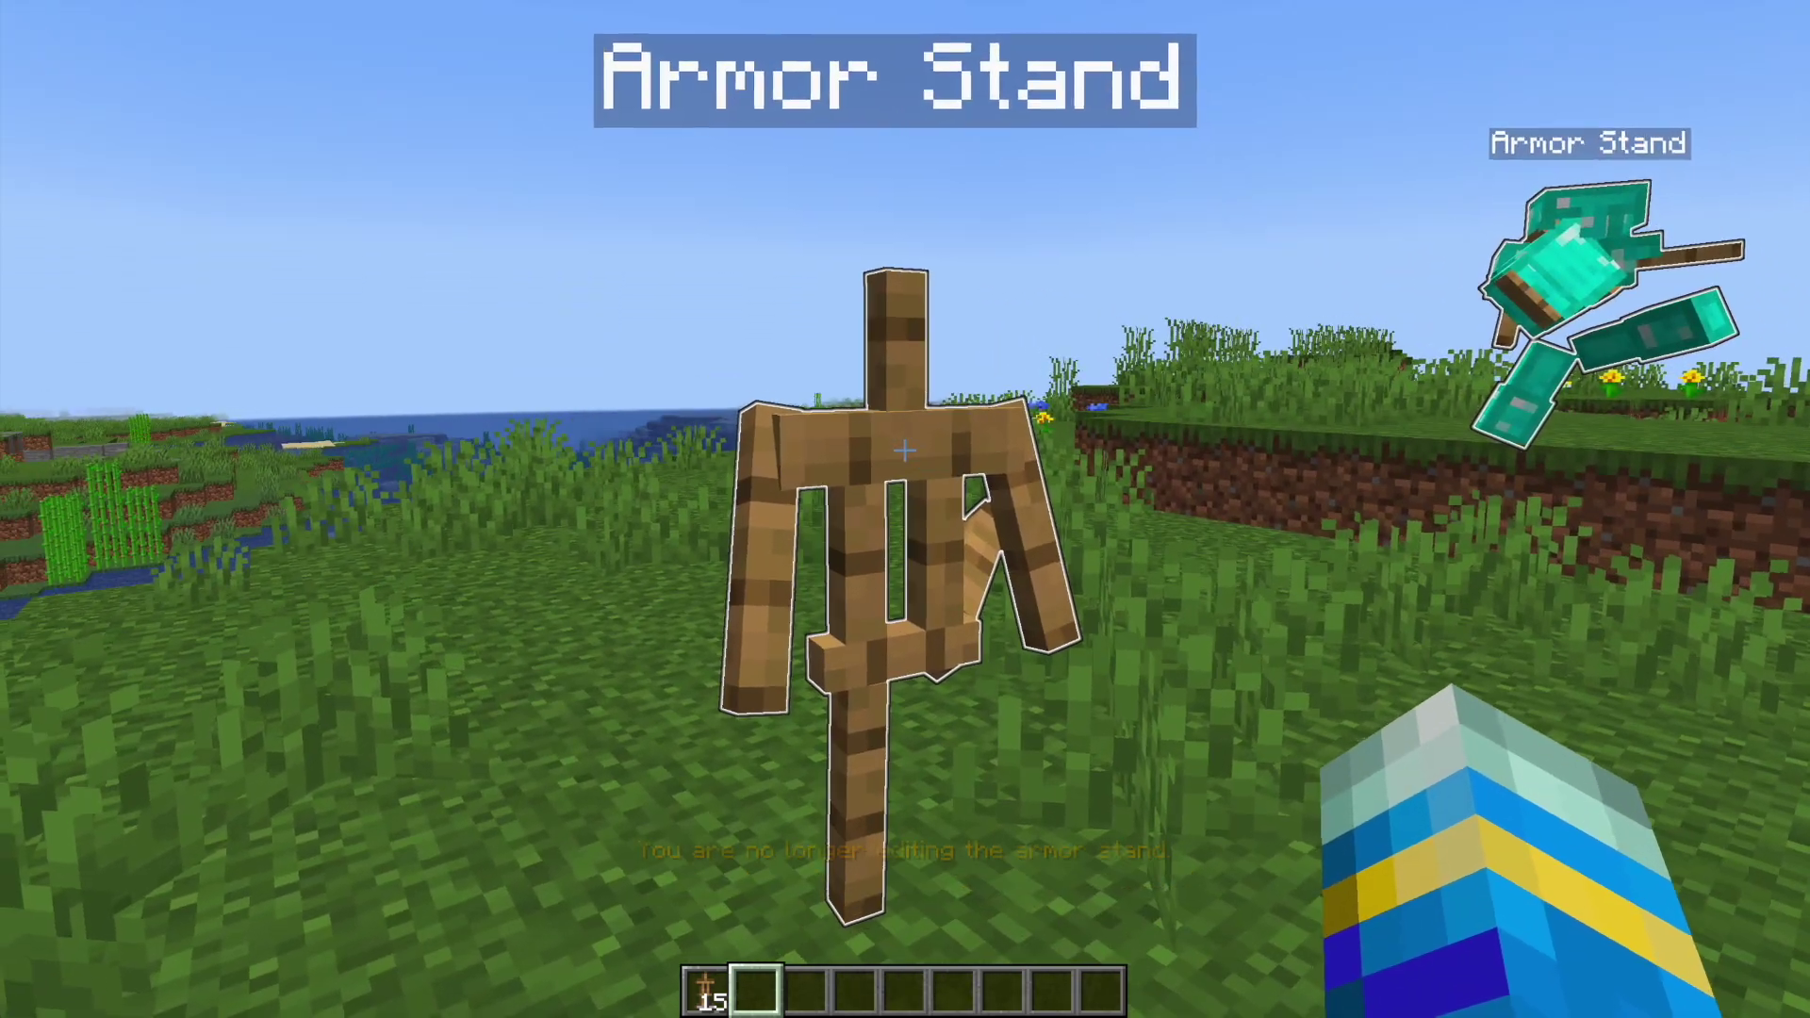
{"action": "right_click", "coordinate": [904, 450]}
{"action": "key", "text": "s"}
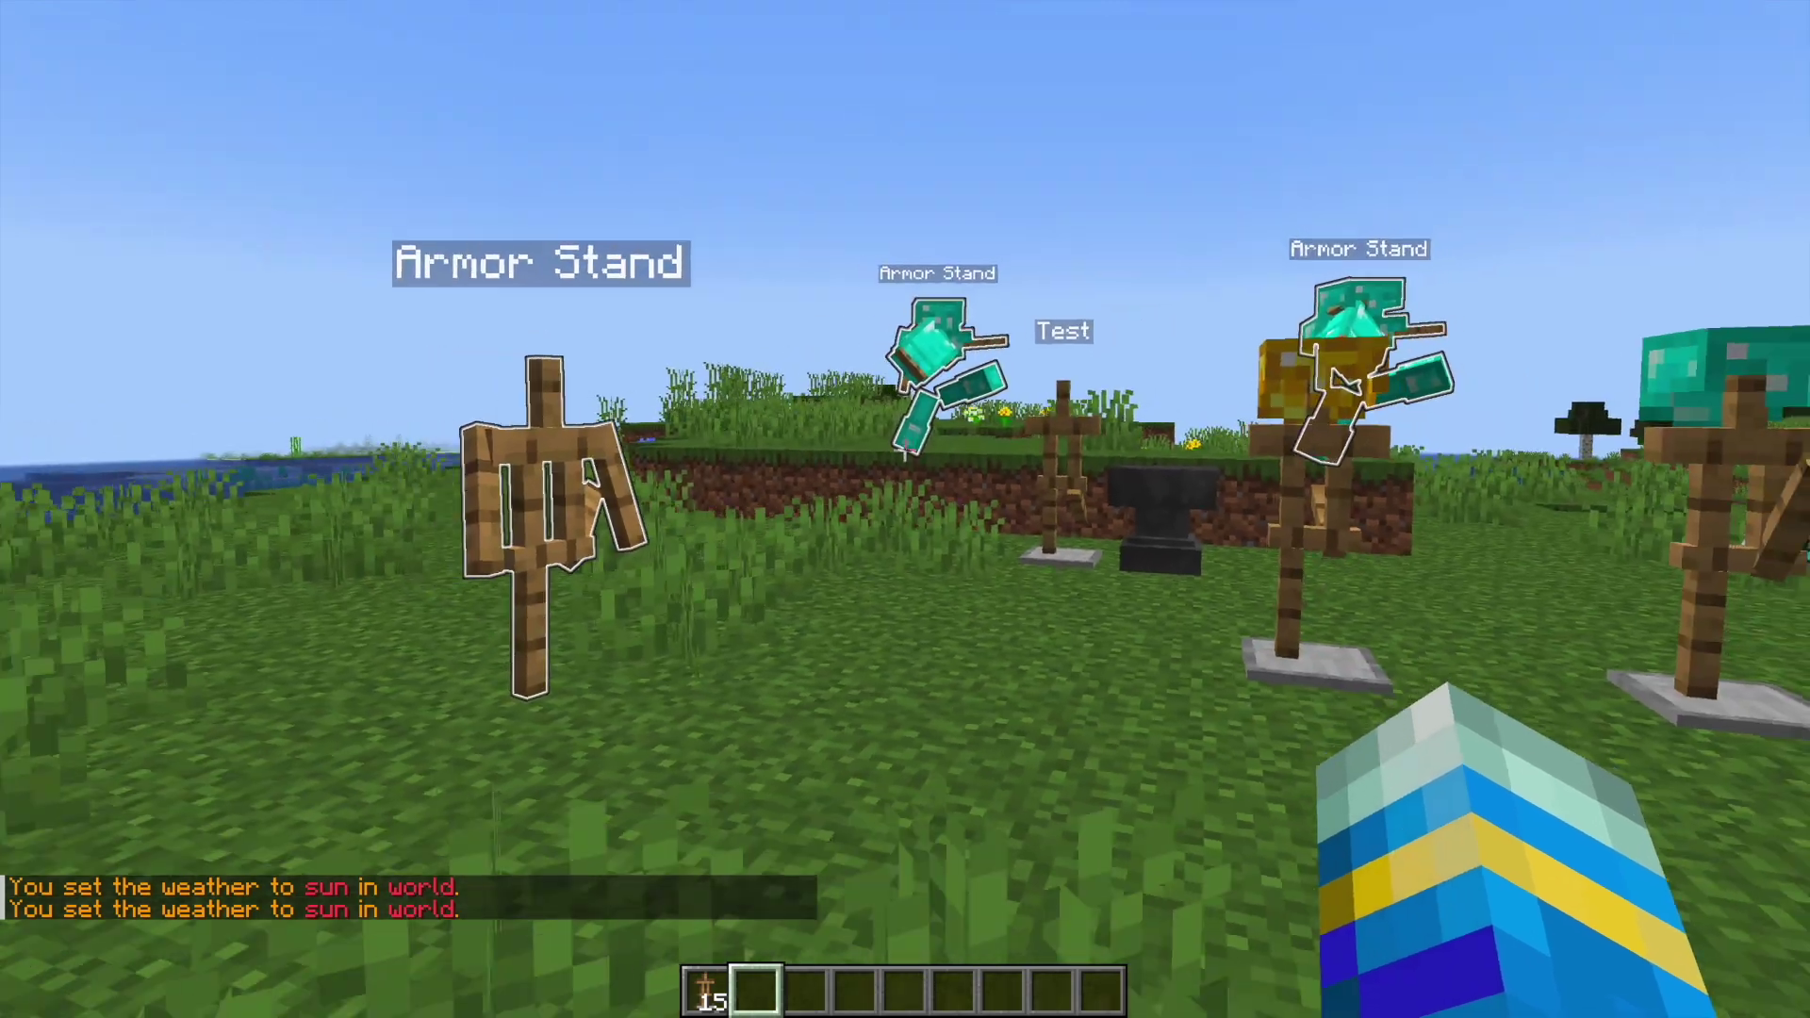
- Trigger the neighboring armor stands' commands to set the world time to 20:00 and back to 06:00
{"action": "key", "text": "w"}
{"action": "key", "text": "t"}
{"action": "key", "text": "Escape"}
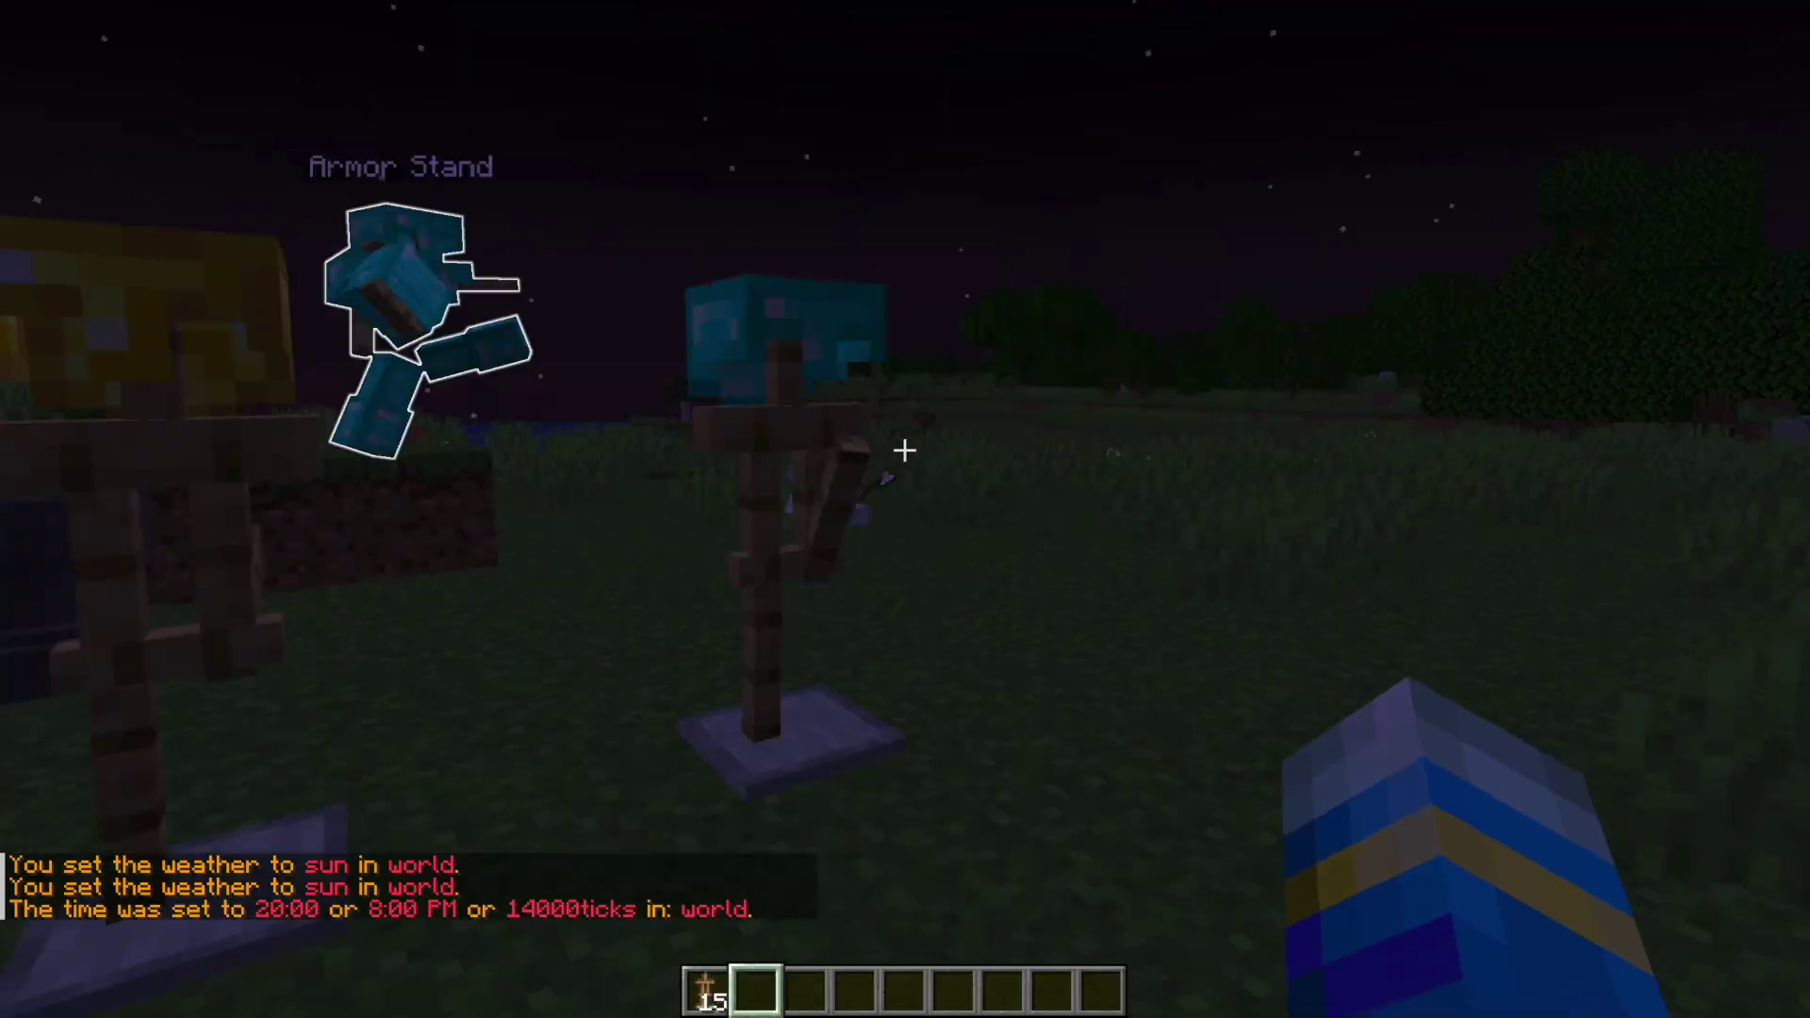
- Disable armor stand editing with the command /armorstandadjustor off, and approach the glowing armor stand
{"action": "key", "text": "slash"}
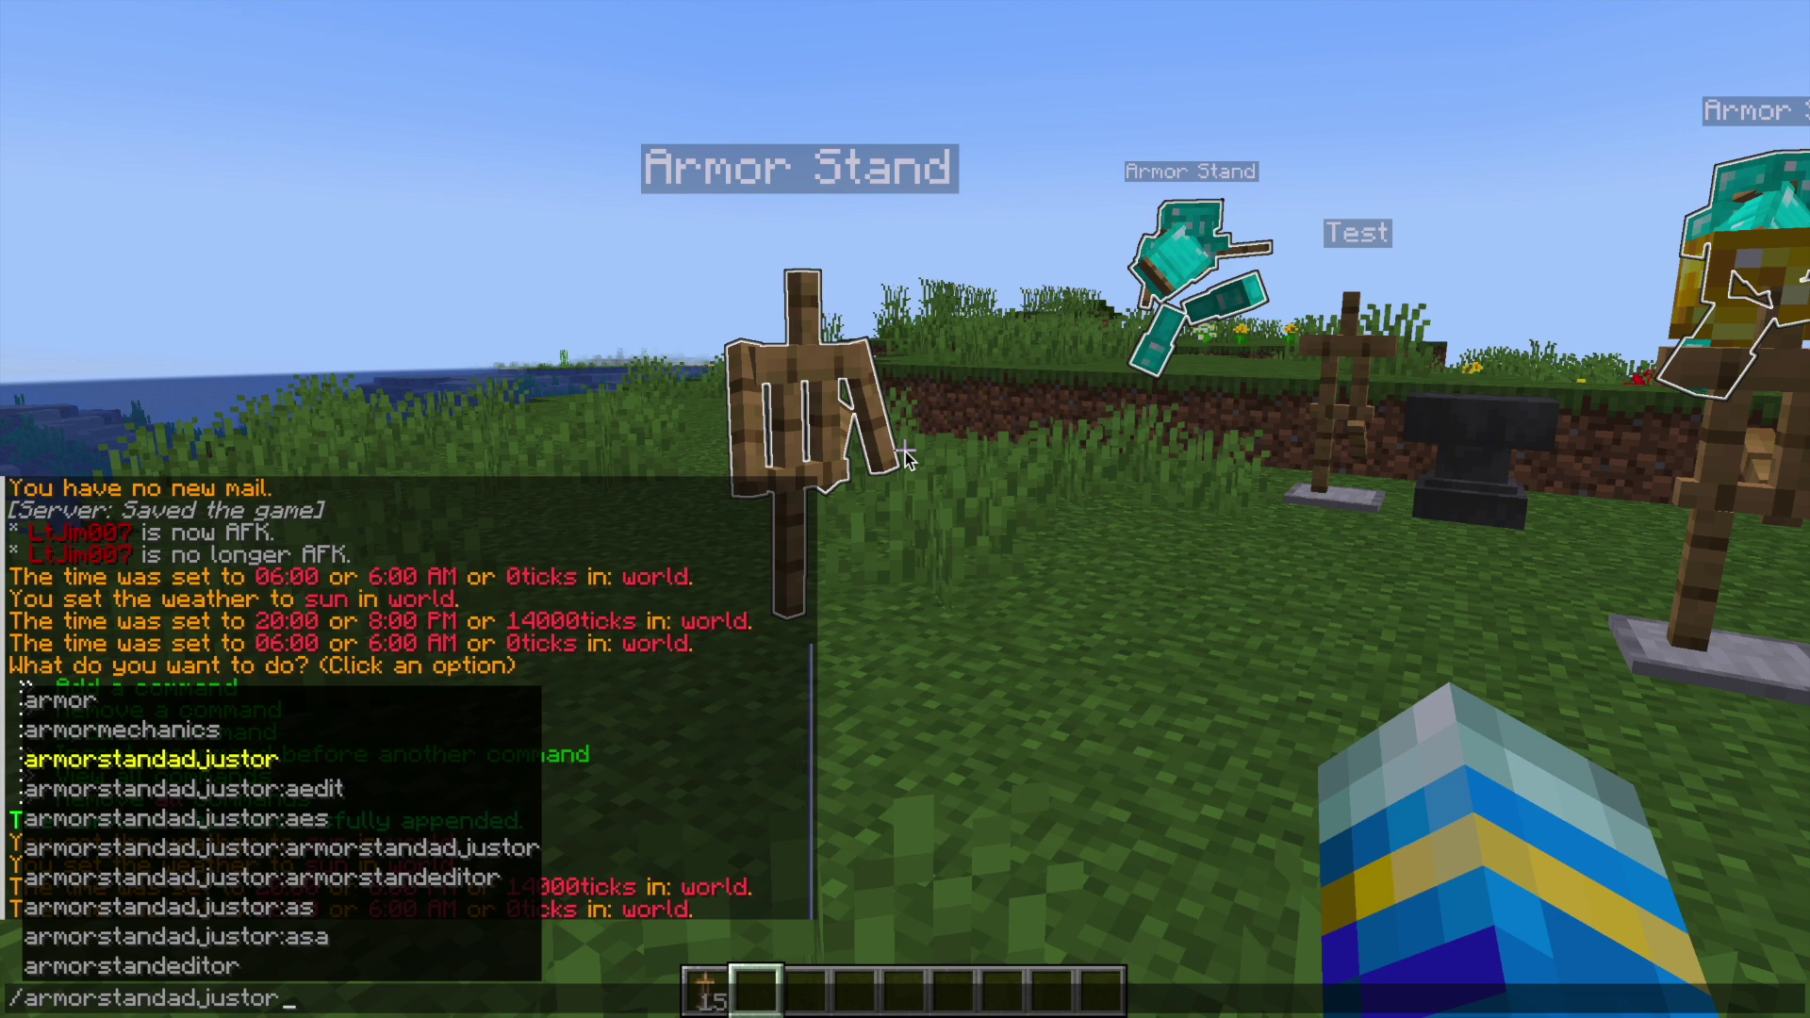
{"action": "key", "text": "s"}
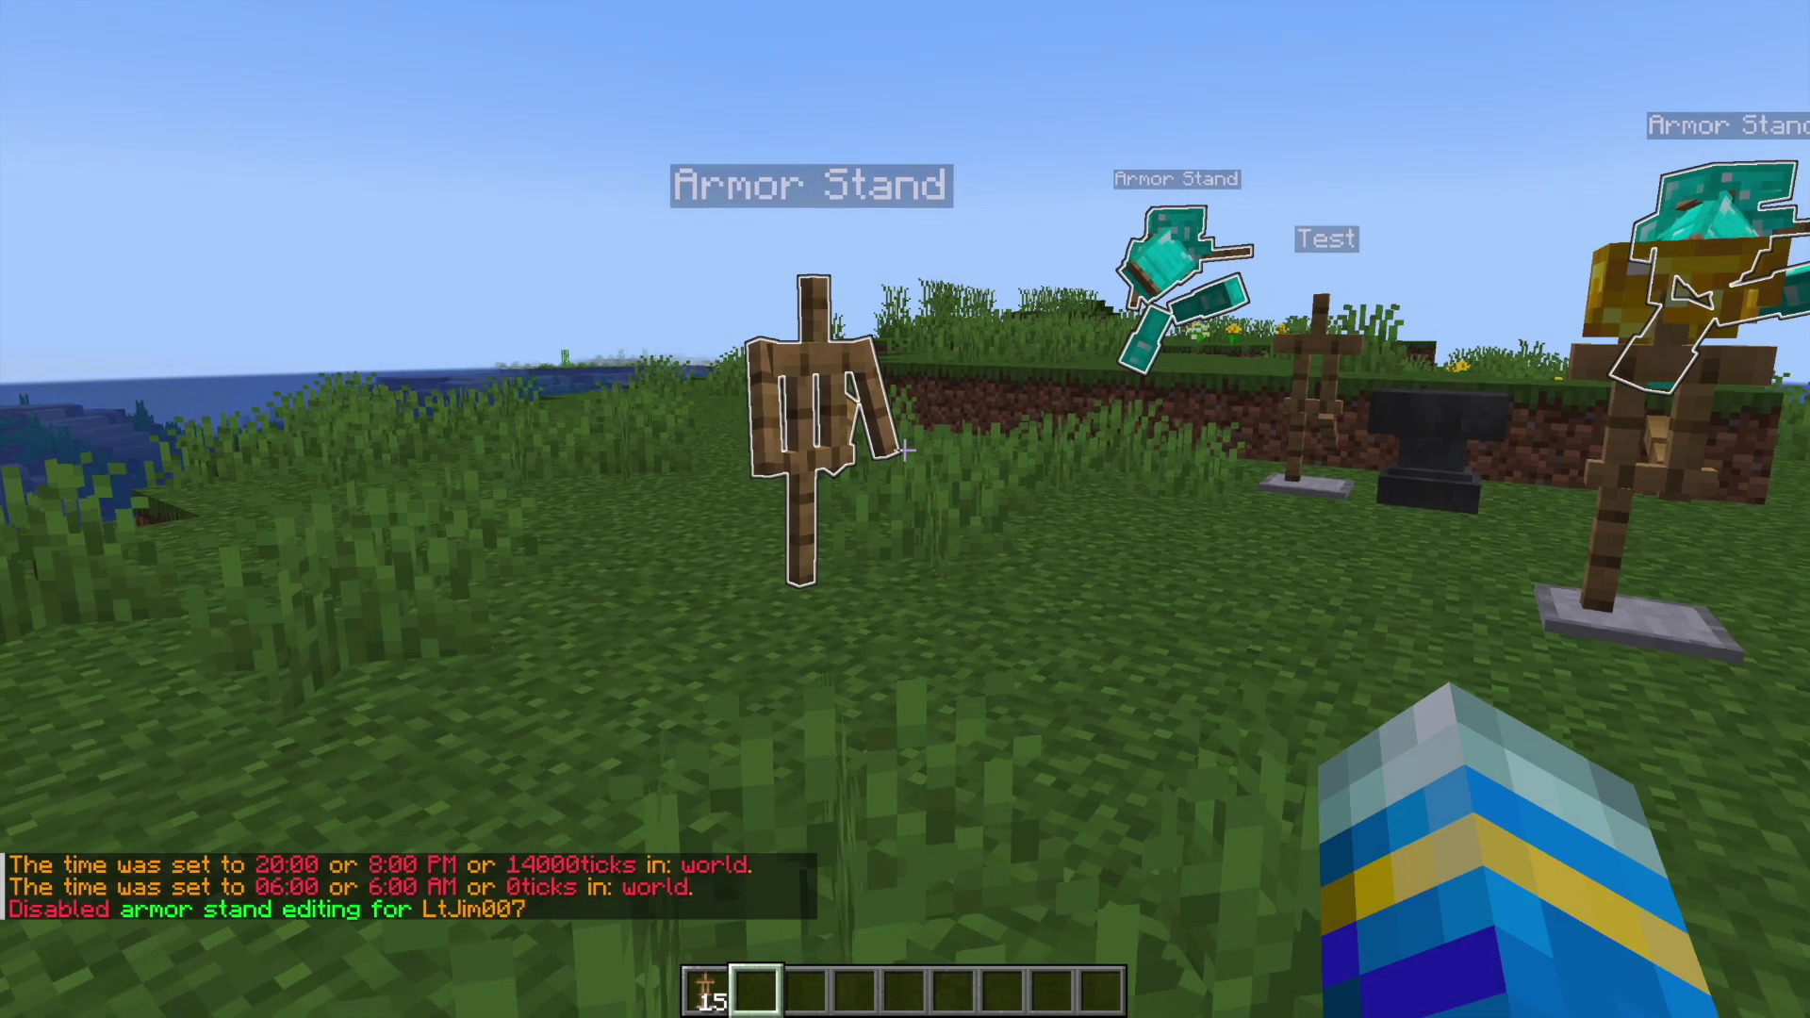
{"action": "key", "text": "w"}
- Re-enable armor stand editing with the /armorstandadjustor command and start editing the glowing armor stand
{"action": "key", "text": "slash"}
{"action": "key", "text": "Up"}
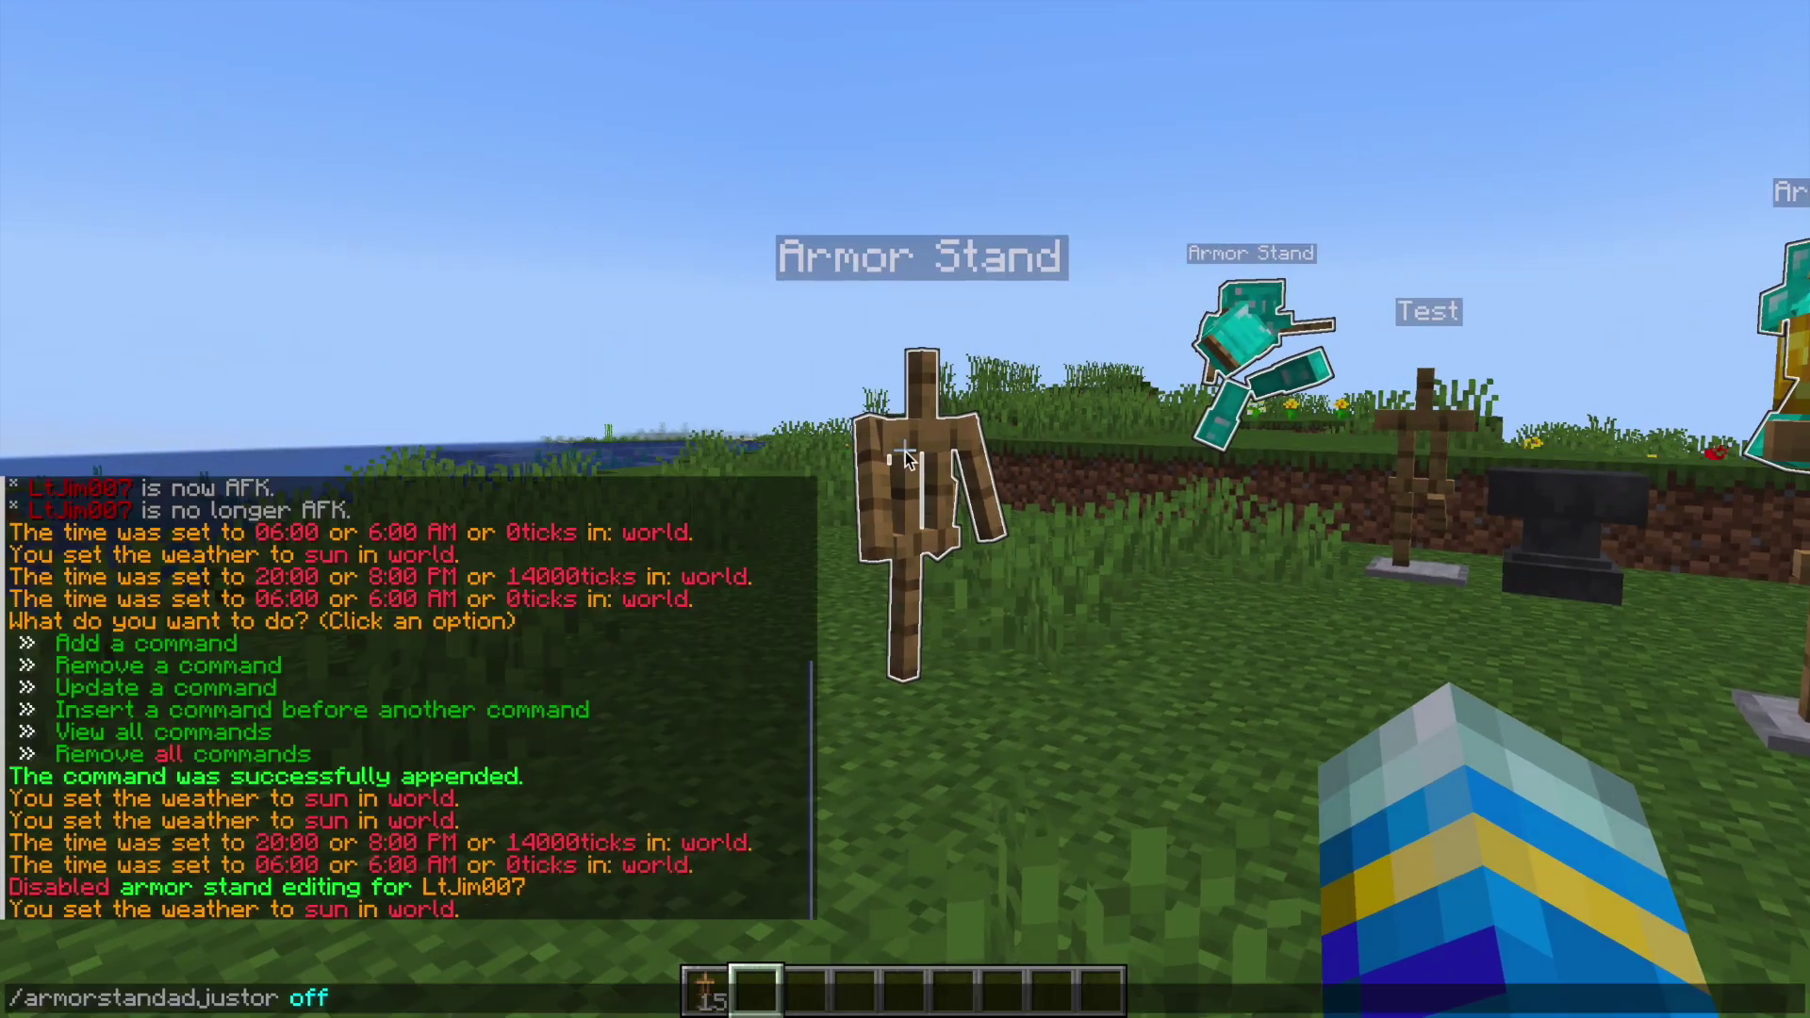
{"action": "key", "text": "Return"}
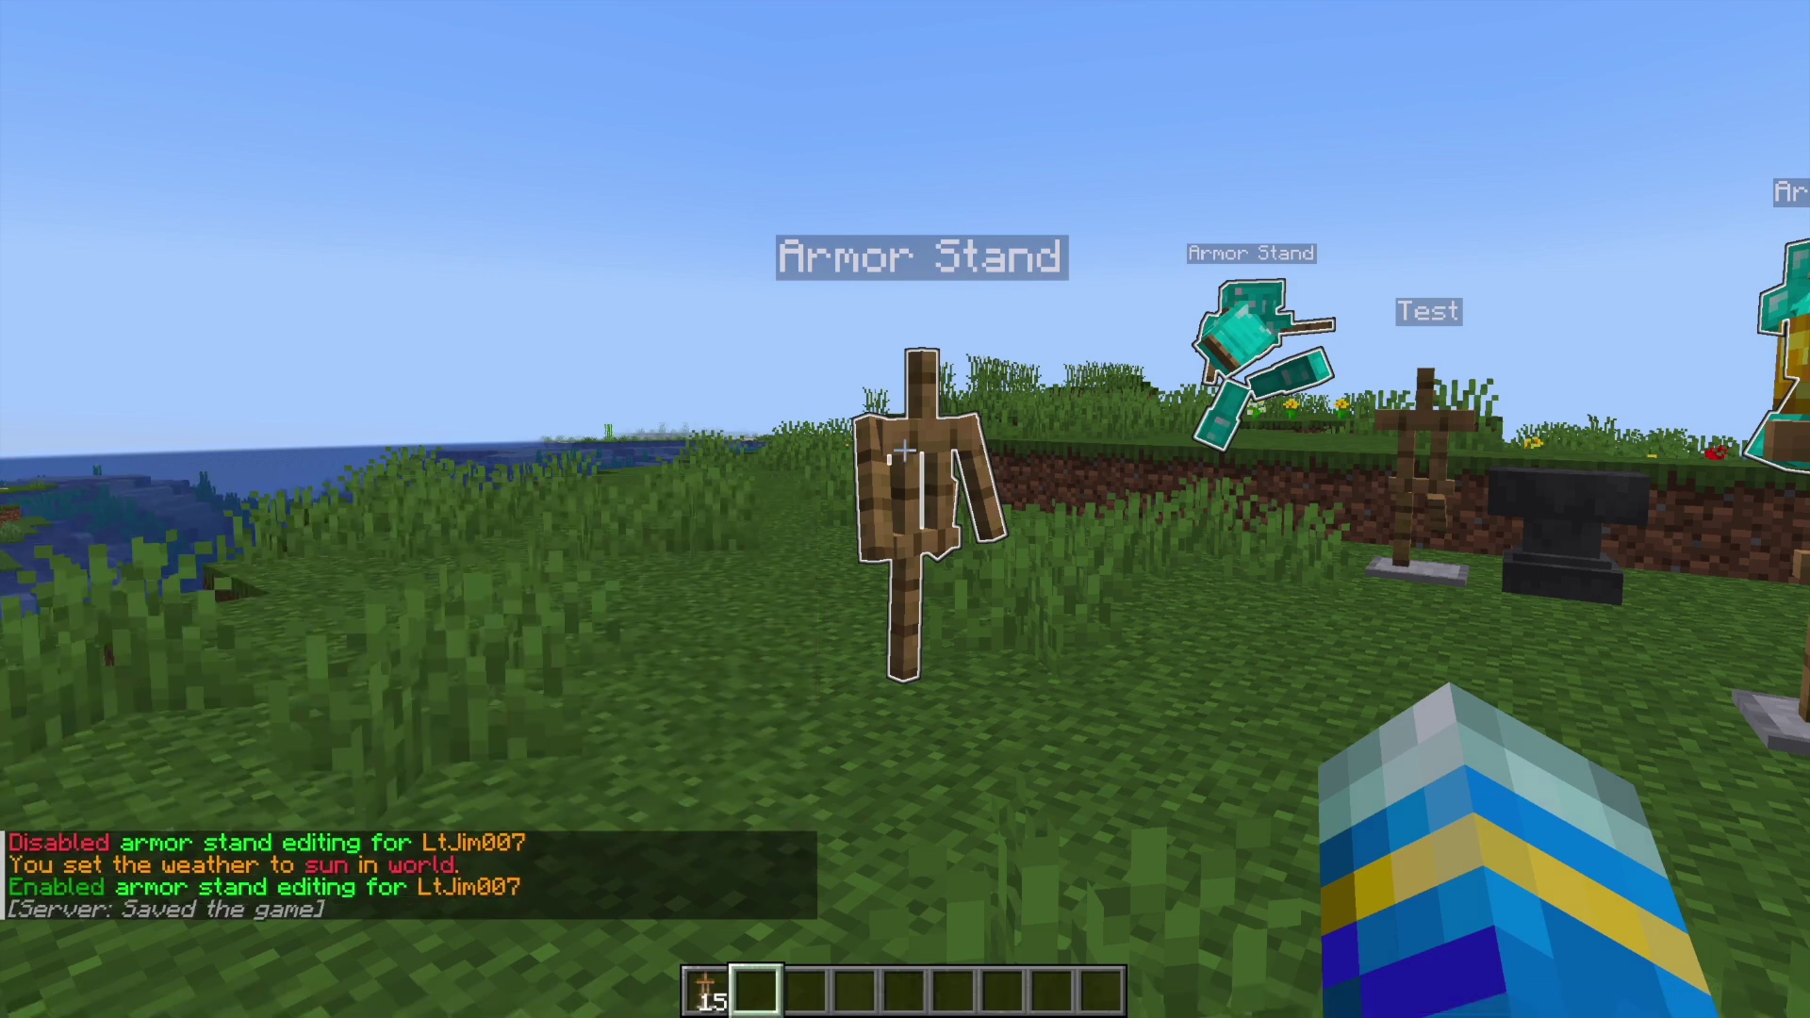
{"action": "key", "text": "w"}
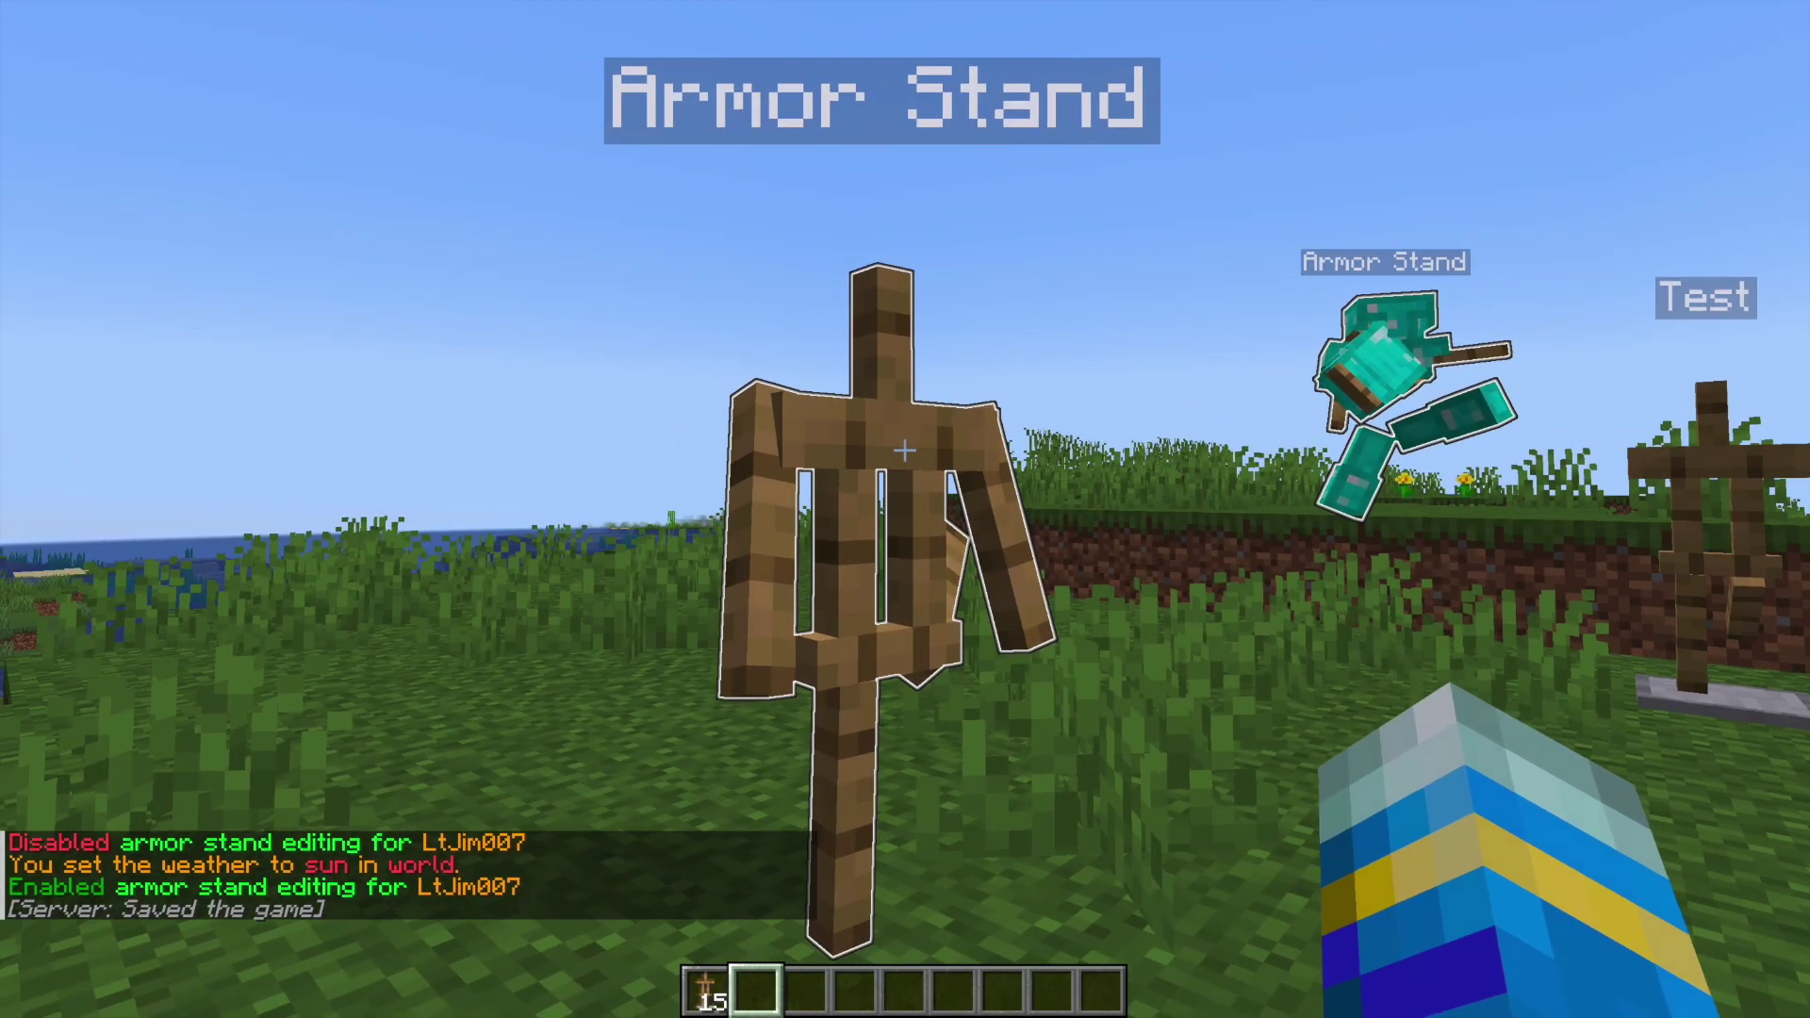
{"action": "right_click", "coordinate": [905, 451]}
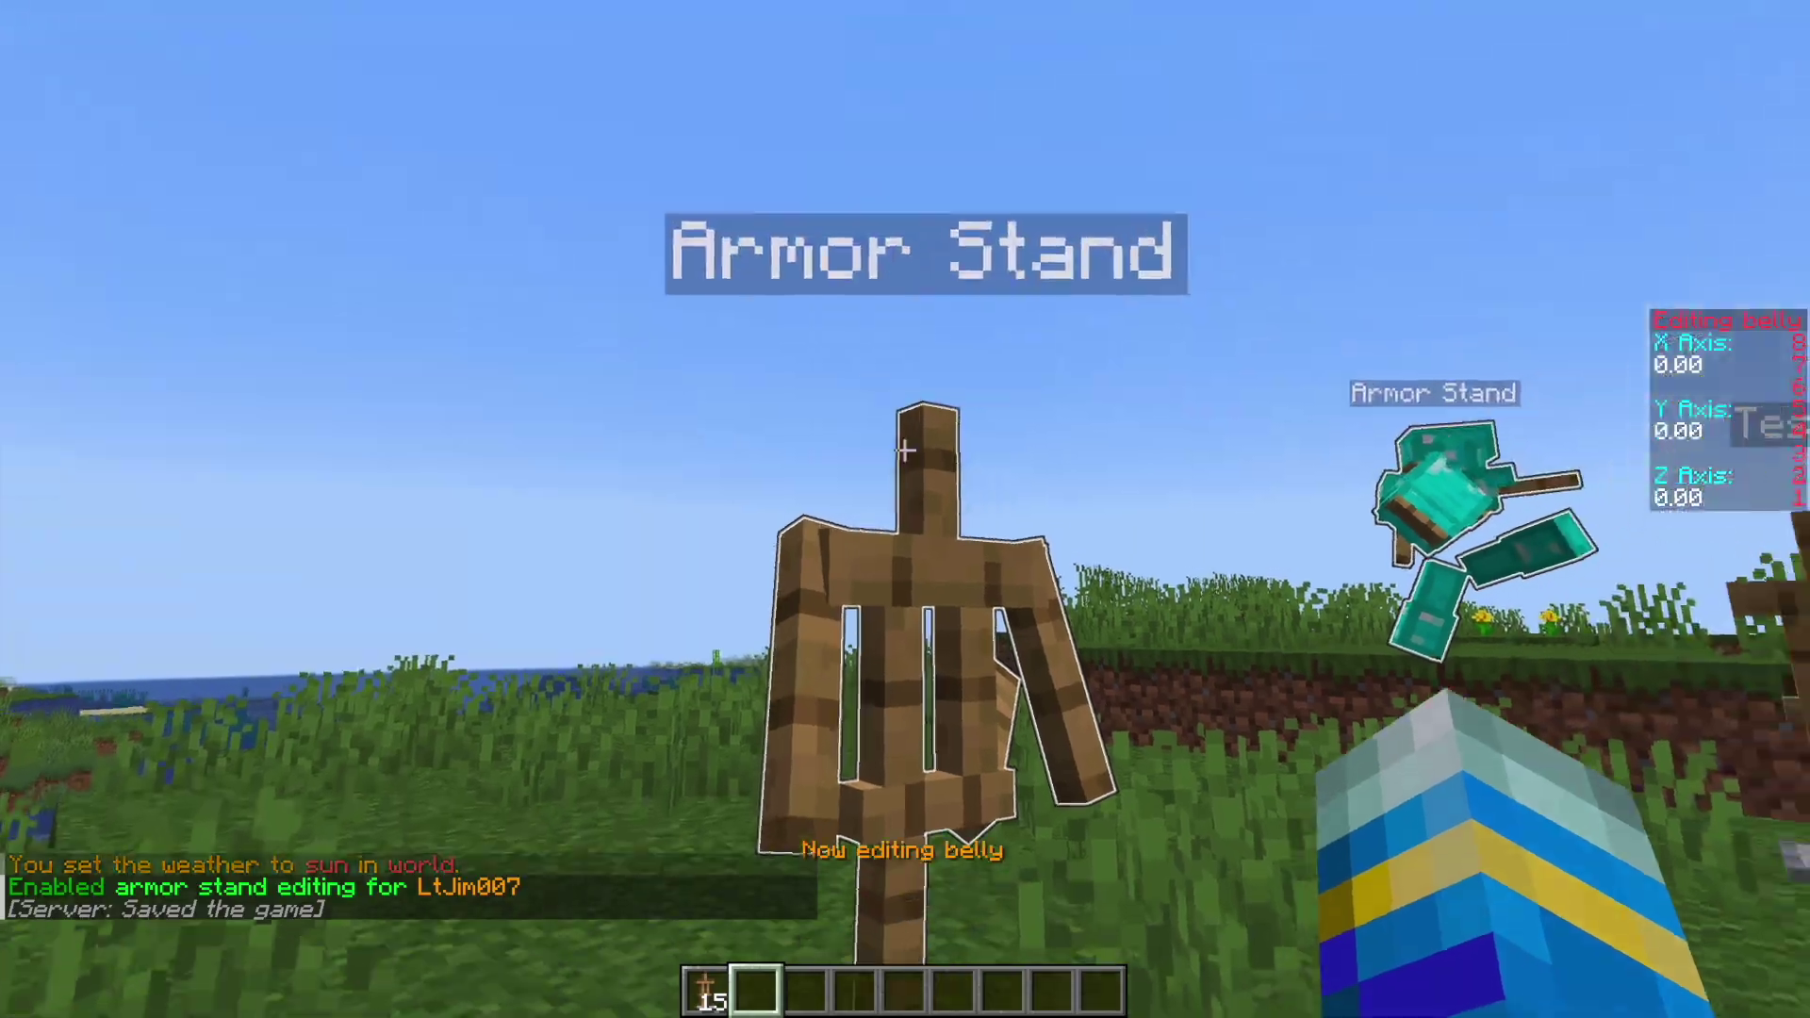
- Add golden boots, a chainmail chestplate, chainmail leggings and a netherite axe to the hotbar from the combat items
{"action": "key", "text": "e"}
{"action": "left_click", "coordinate": [790, 644]}
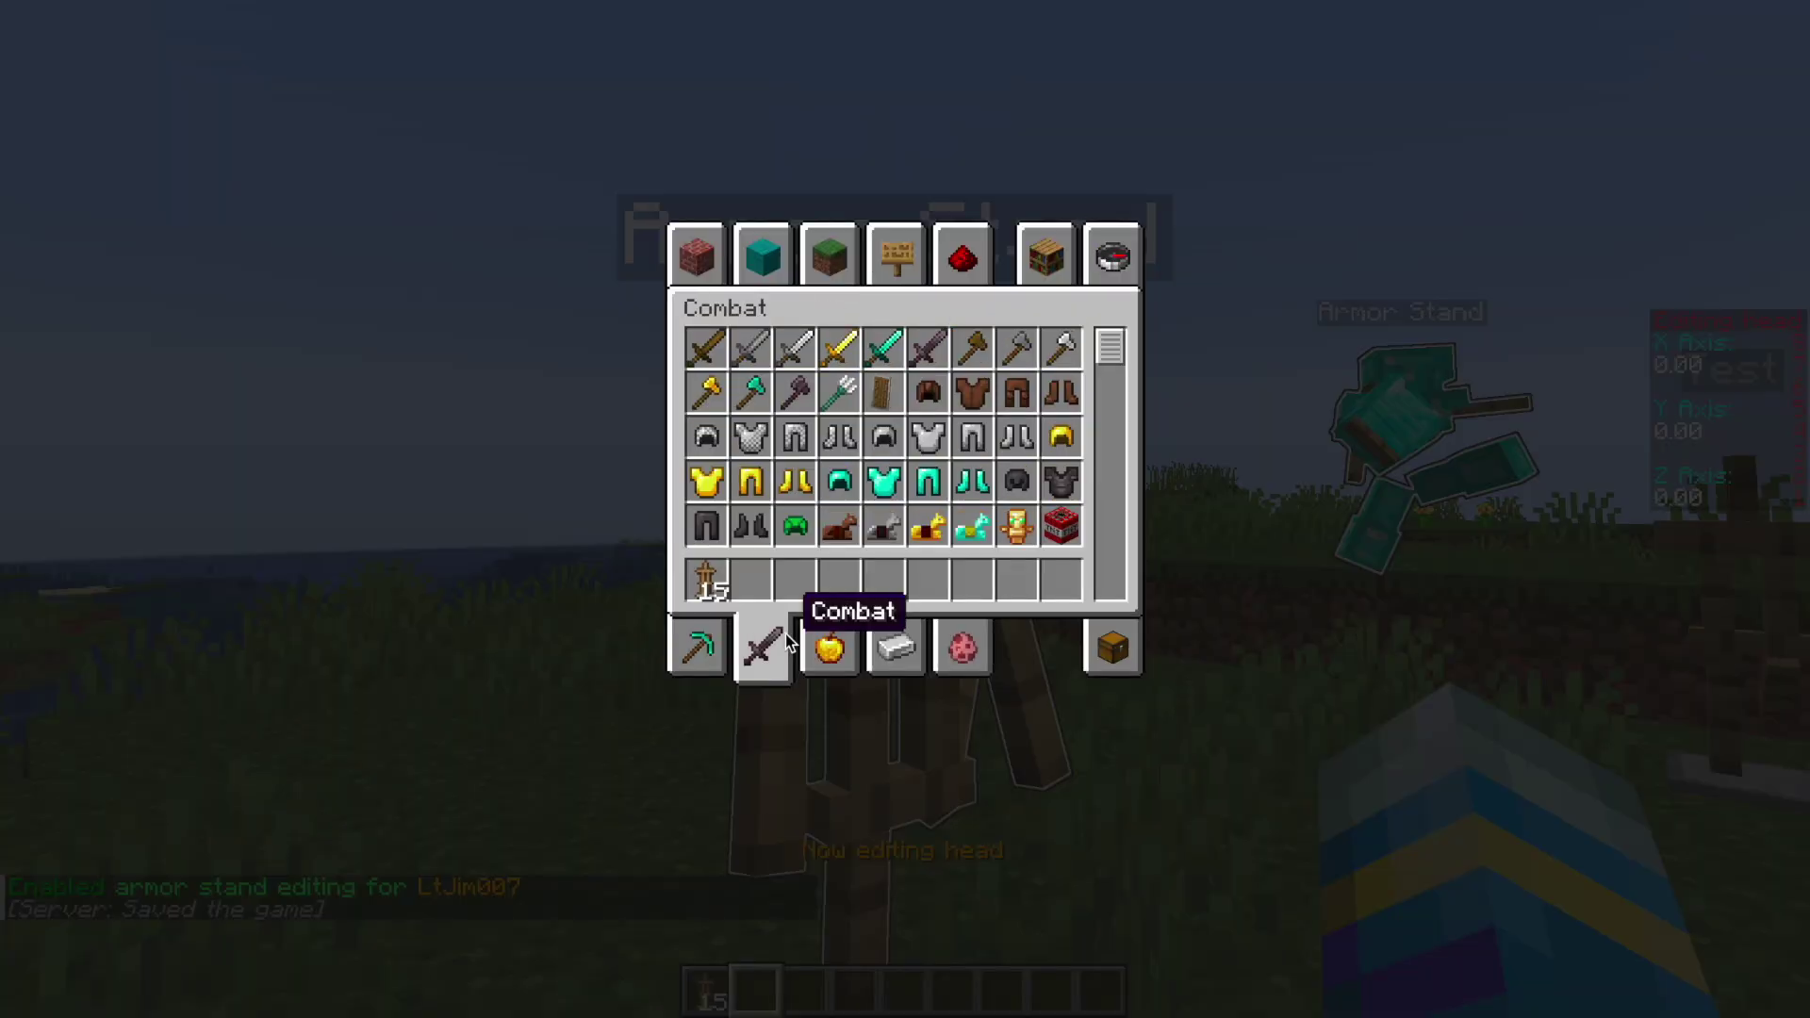
{"action": "left_click", "coordinate": [795, 480], "text": "shift"}
{"action": "left_click", "coordinate": [752, 436], "text": "shift"}
{"action": "left_click", "coordinate": [795, 436], "text": "shift"}
{"action": "left_click", "coordinate": [797, 393], "text": "shift"}
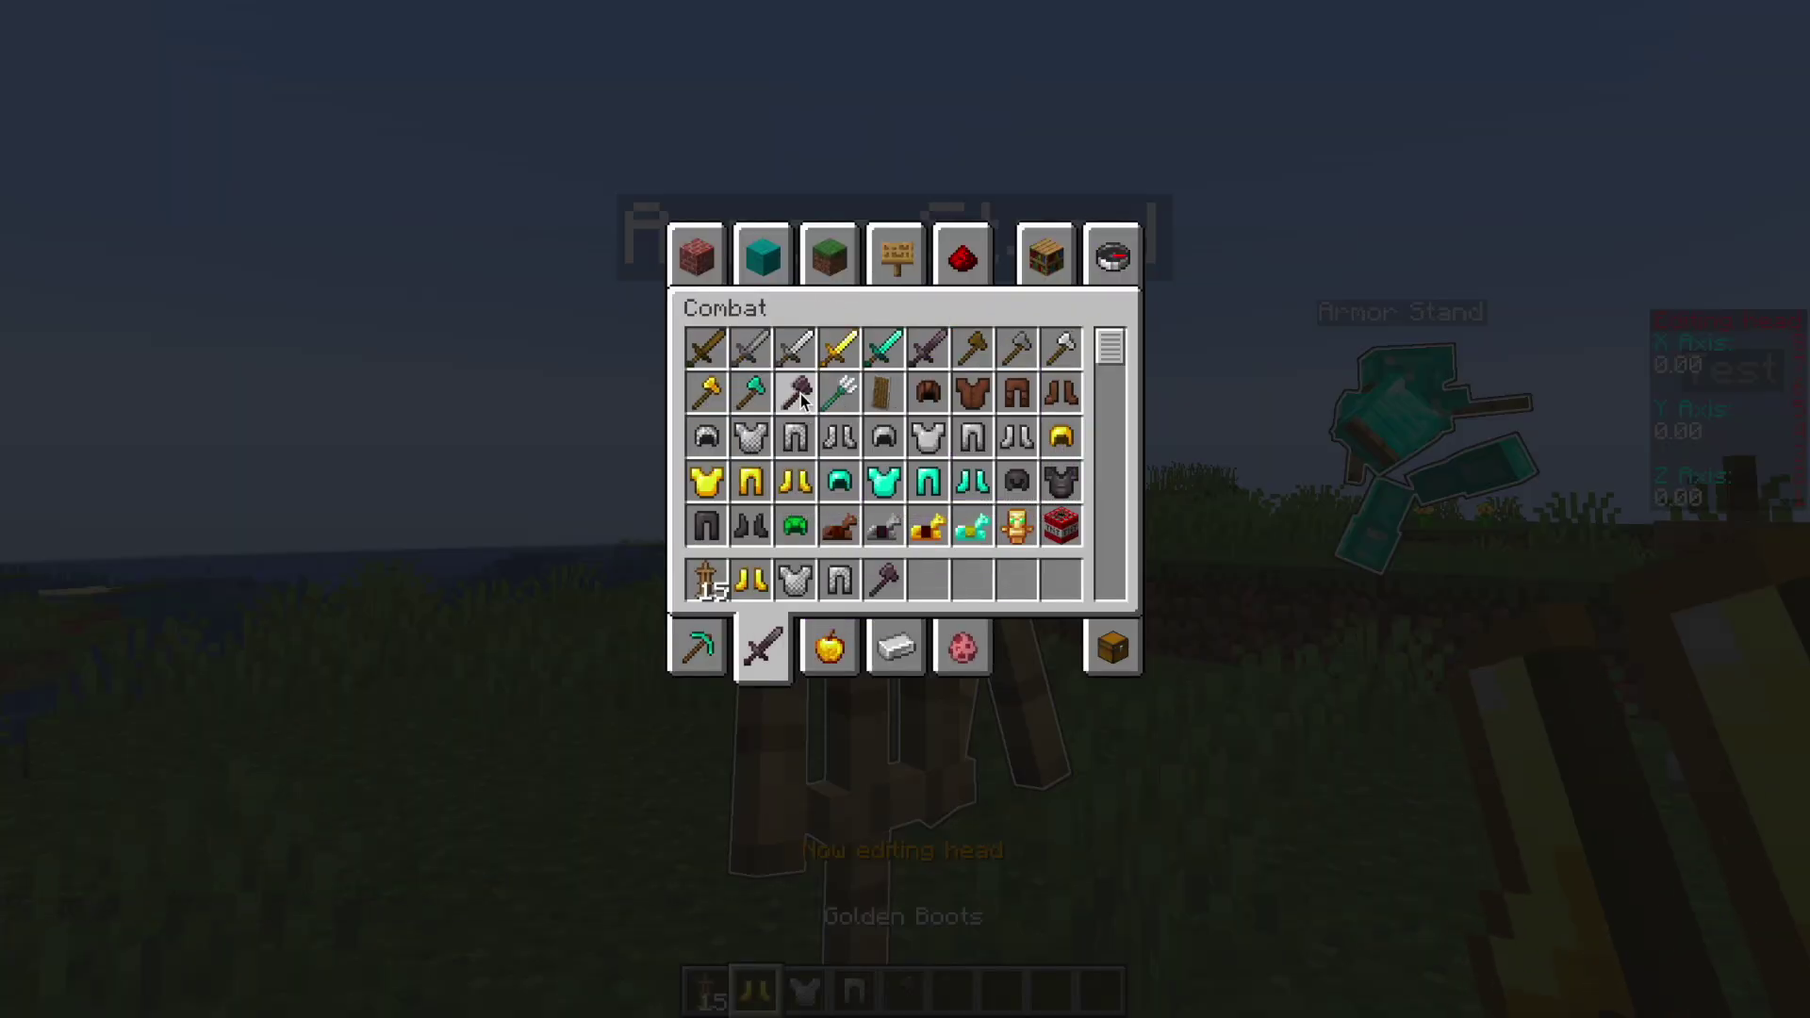
{"action": "key", "text": "e"}
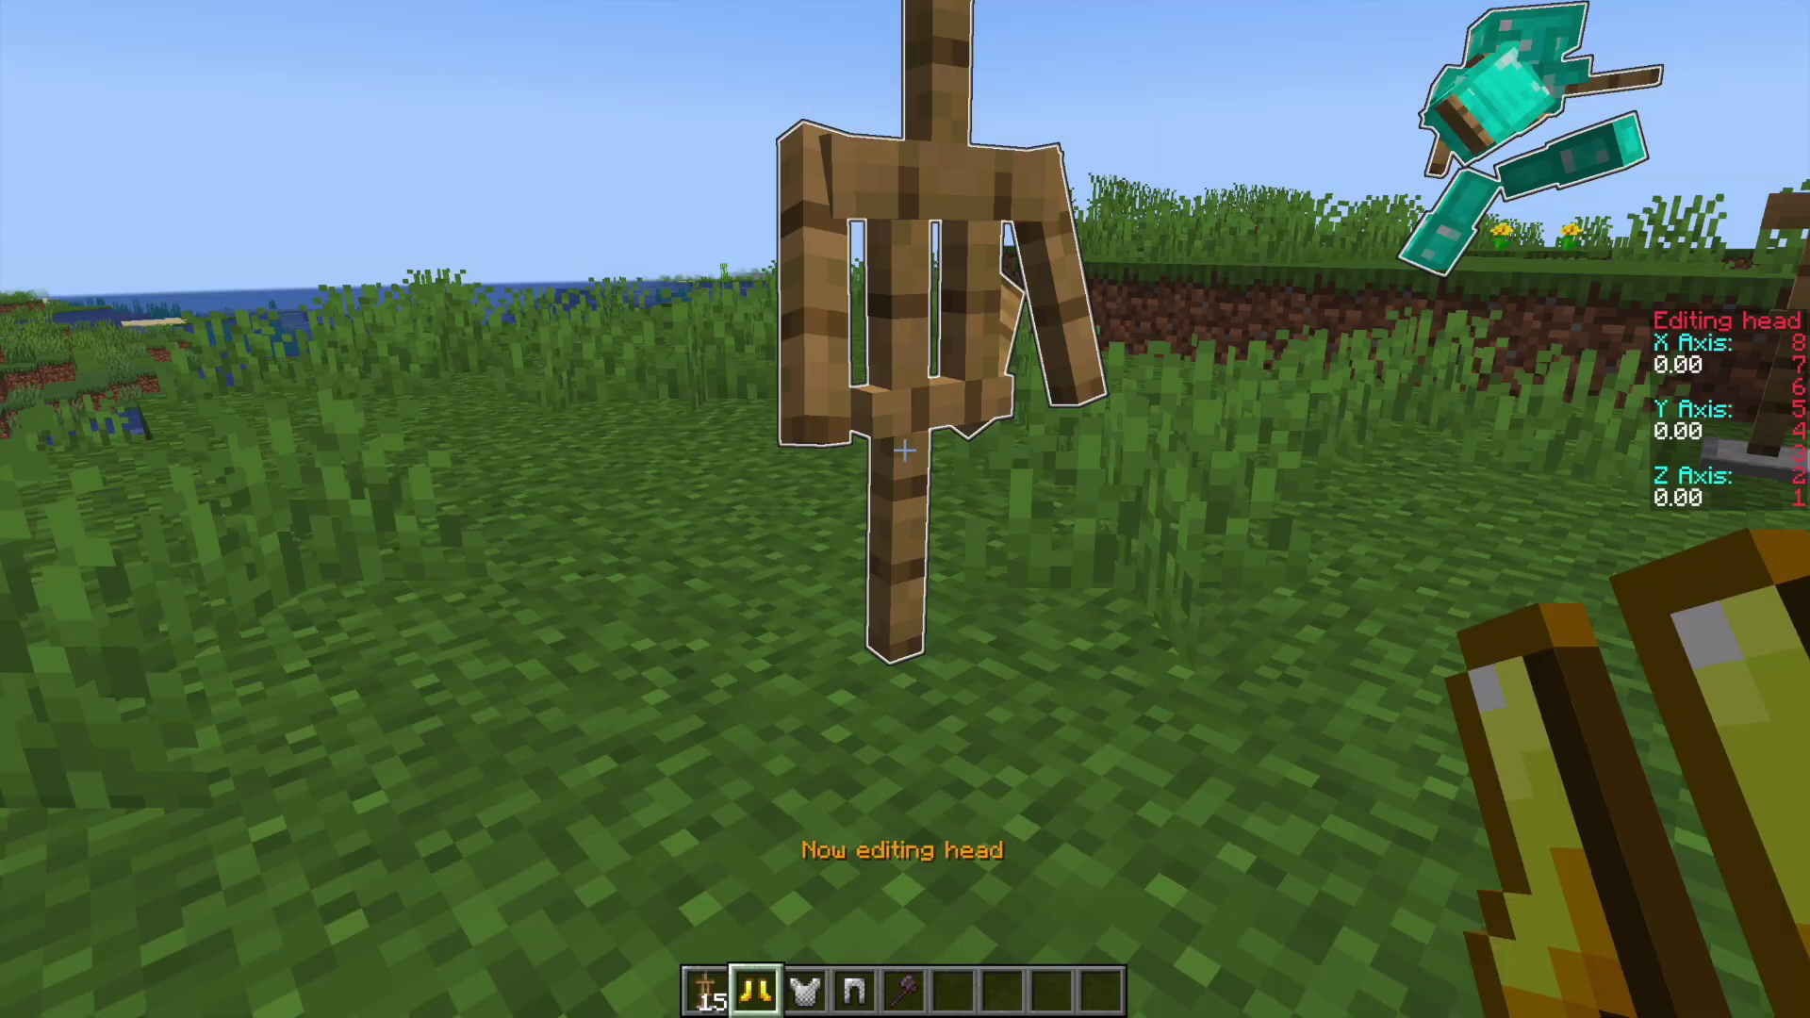
- In the armor stand's equipment locks, lock adding or changing for the chestplate slot and return to its properties
{"action": "left_click", "coordinate": [905, 450], "text": "shift"}
{"action": "right_click", "coordinate": [905, 451], "text": "shift"}
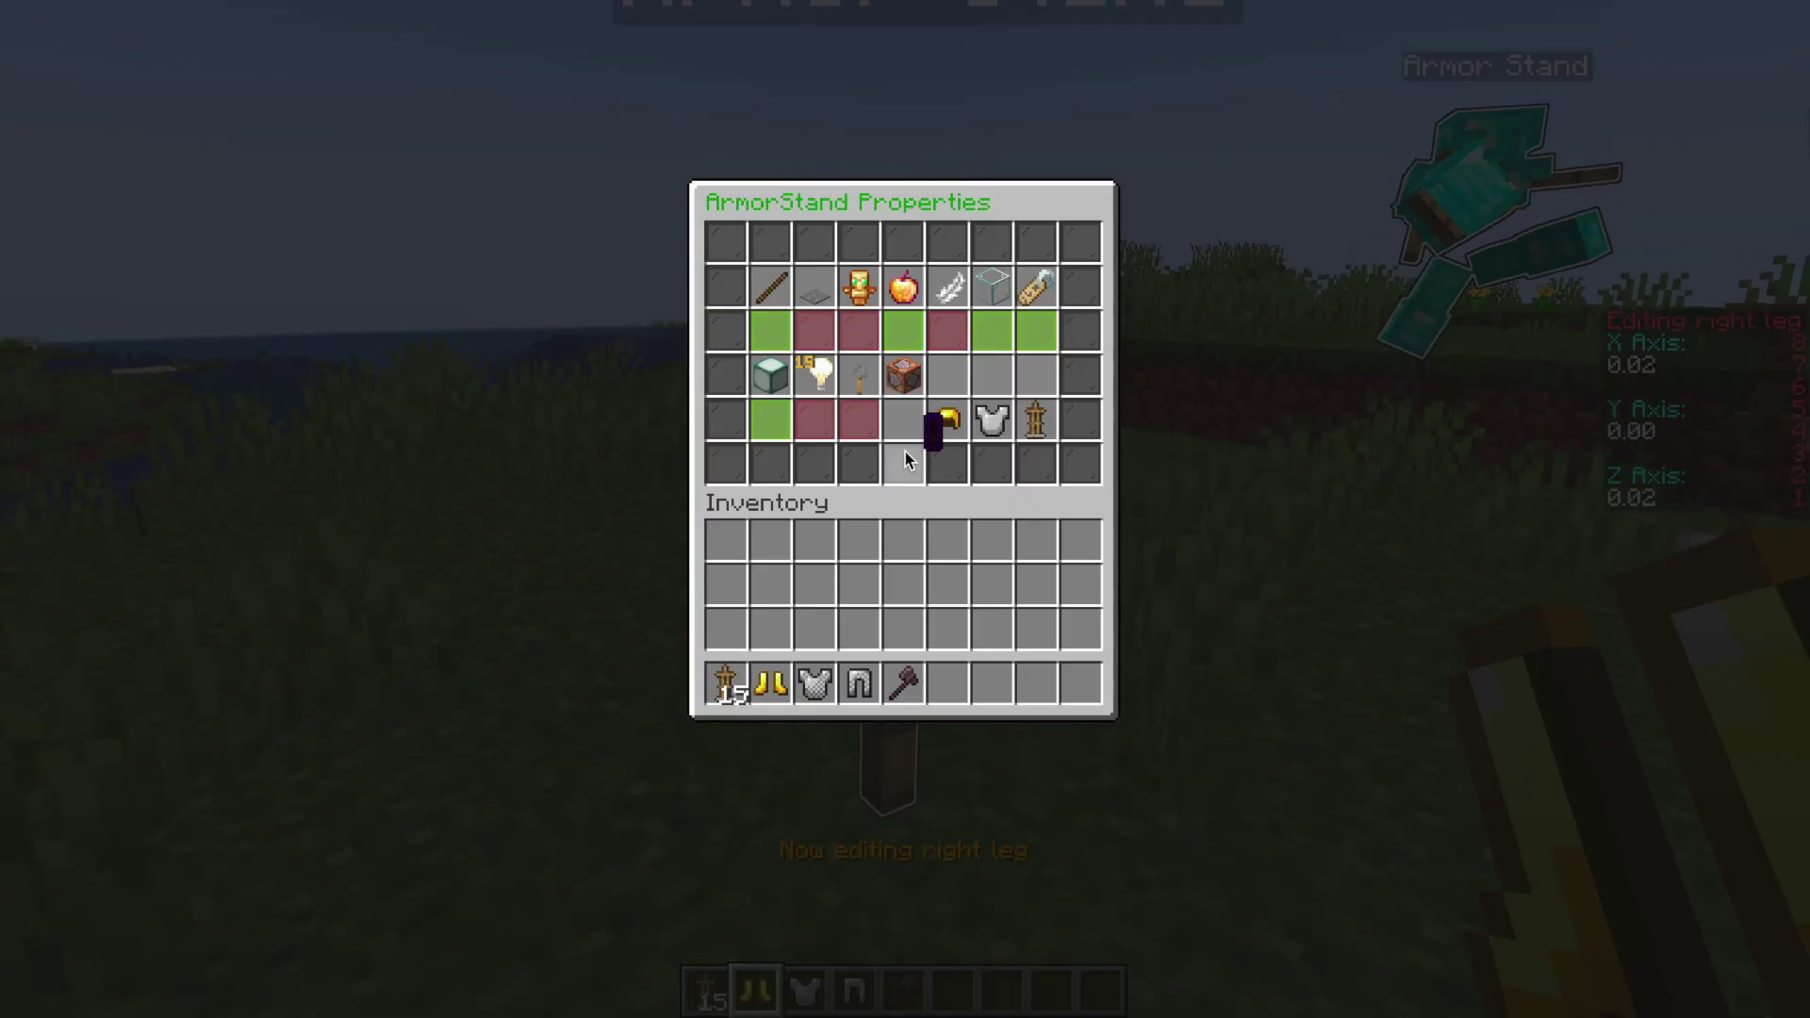
{"action": "left_click", "coordinate": [984, 420]}
{"action": "left_click", "coordinate": [862, 294]}
{"action": "left_click", "coordinate": [867, 298]}
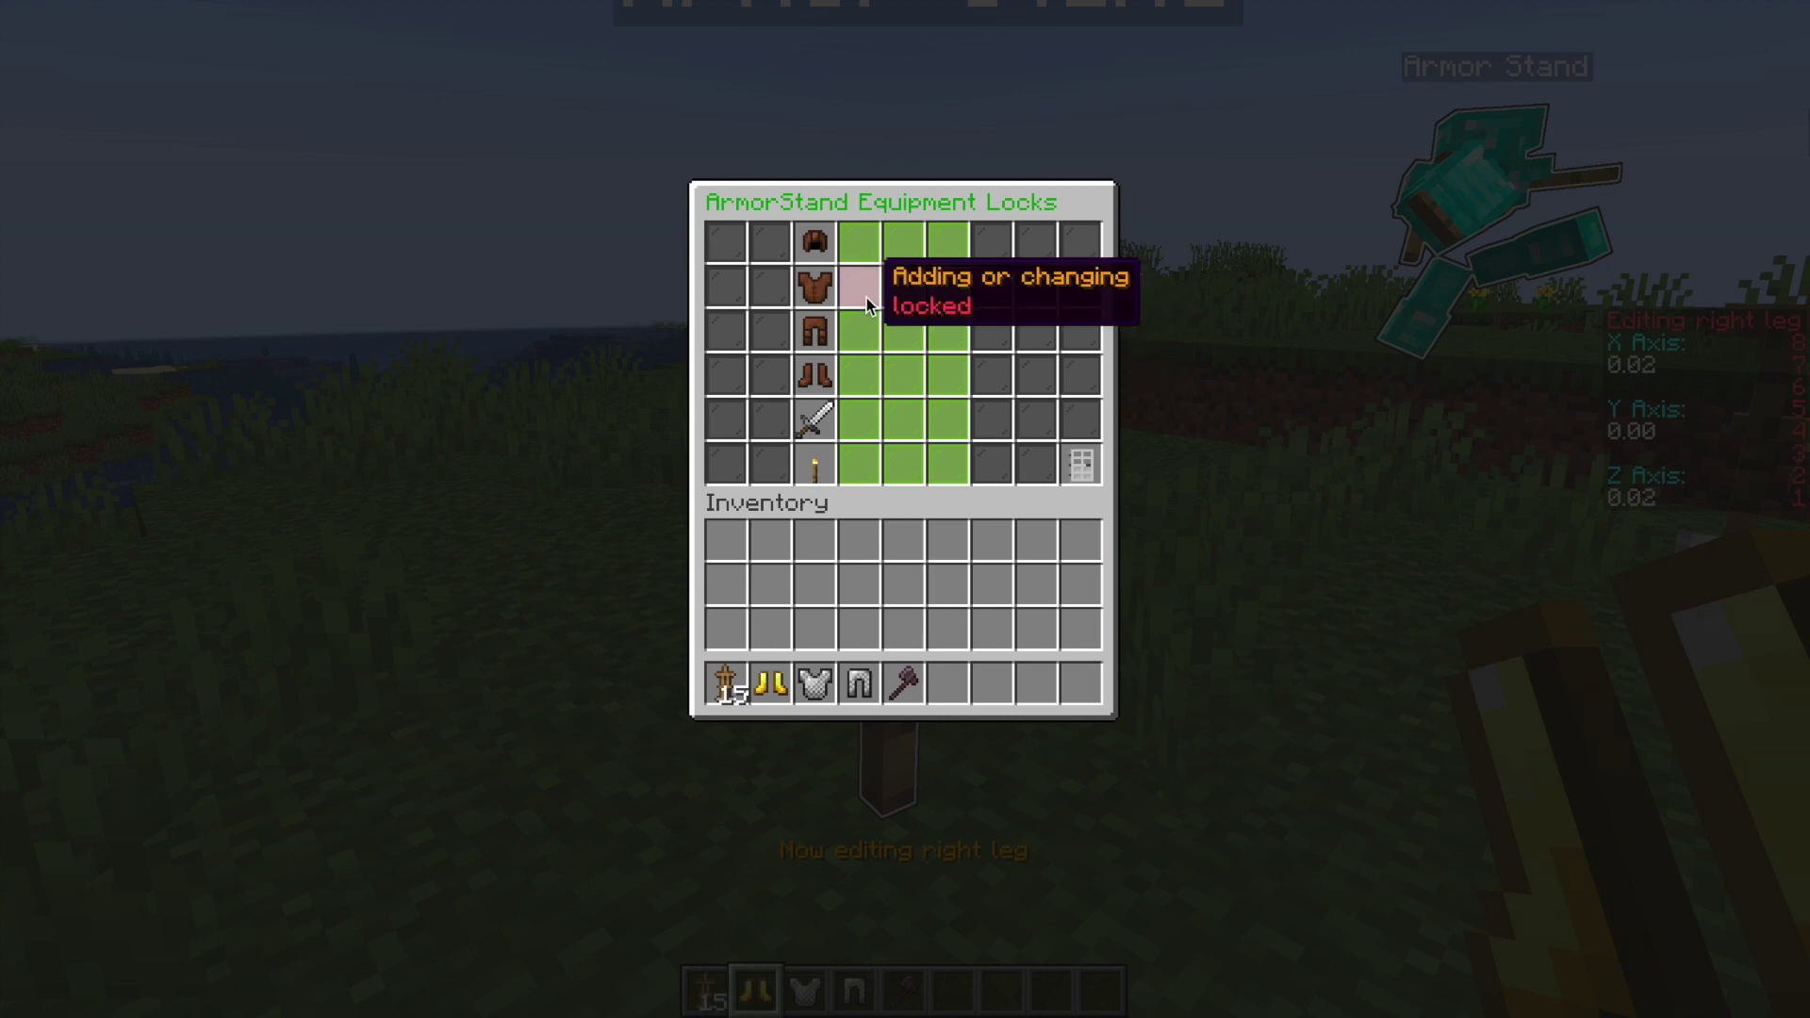
{"action": "left_click", "coordinate": [1080, 464]}
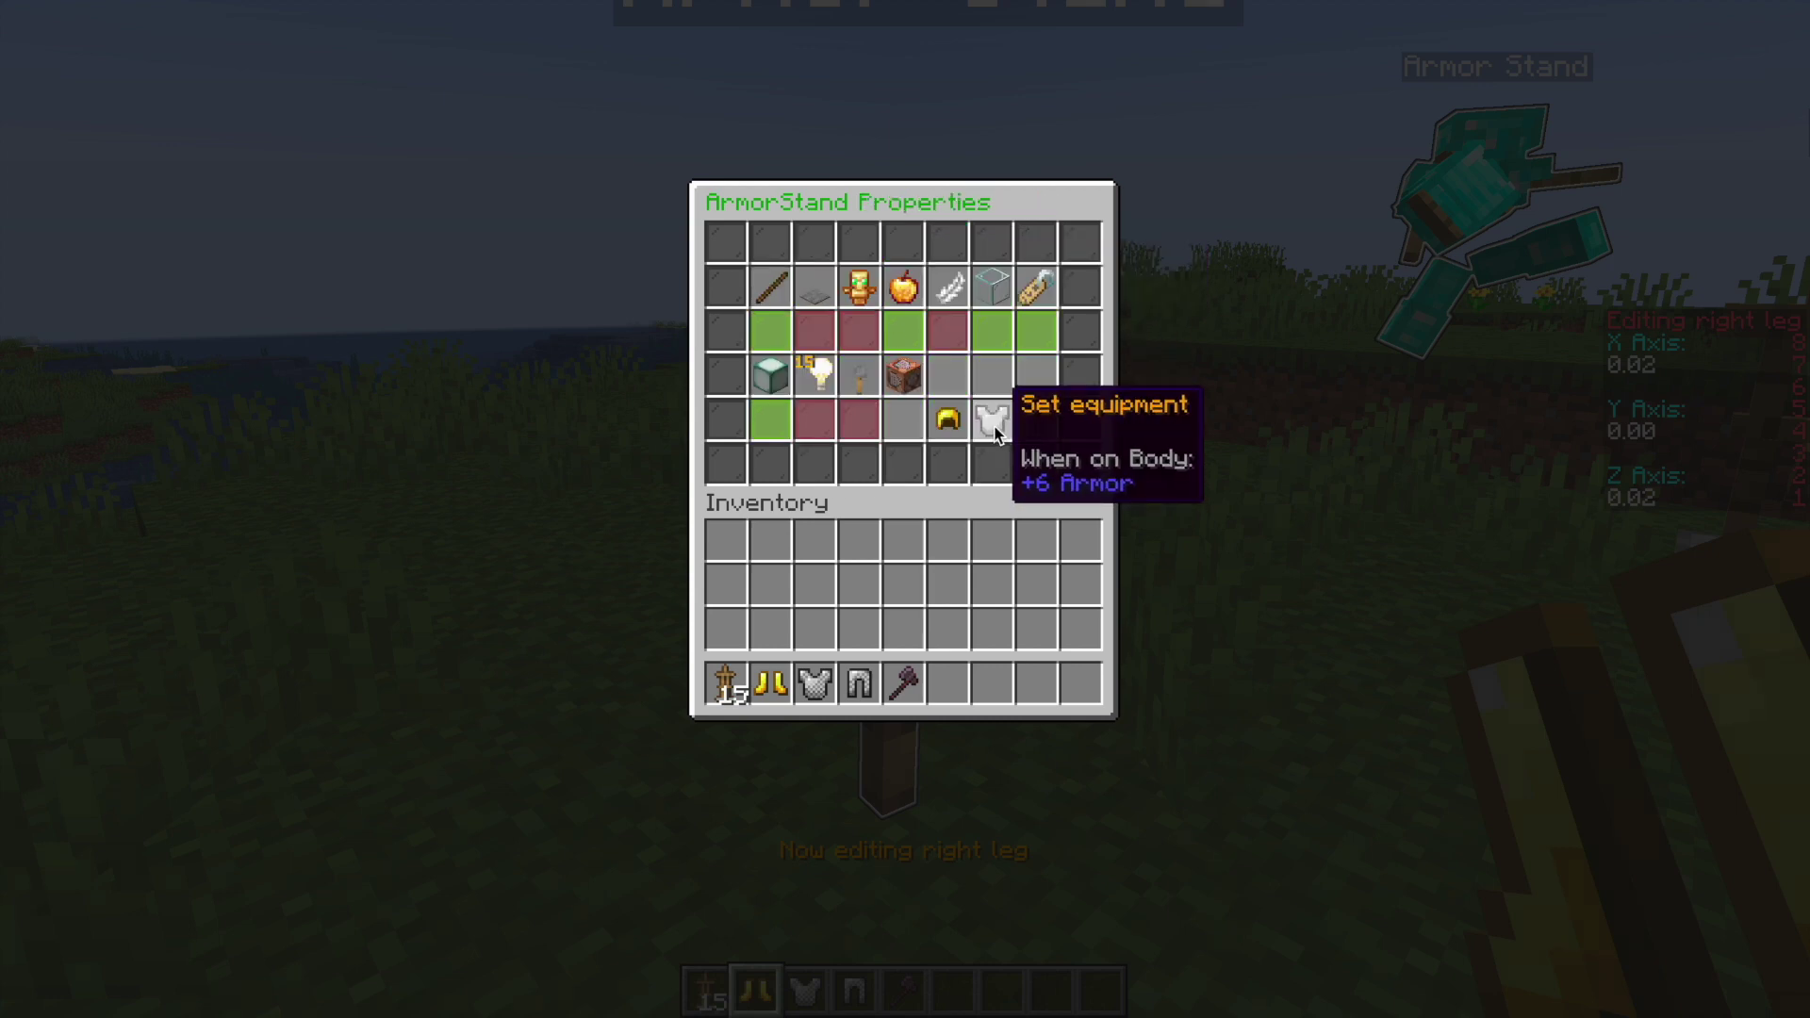
- Equip the armor stand with the chainmail chestplate, chainmail leggings and golden boots from the hotbar
{"action": "left_click", "coordinate": [995, 429]}
{"action": "left_click", "coordinate": [814, 683]}
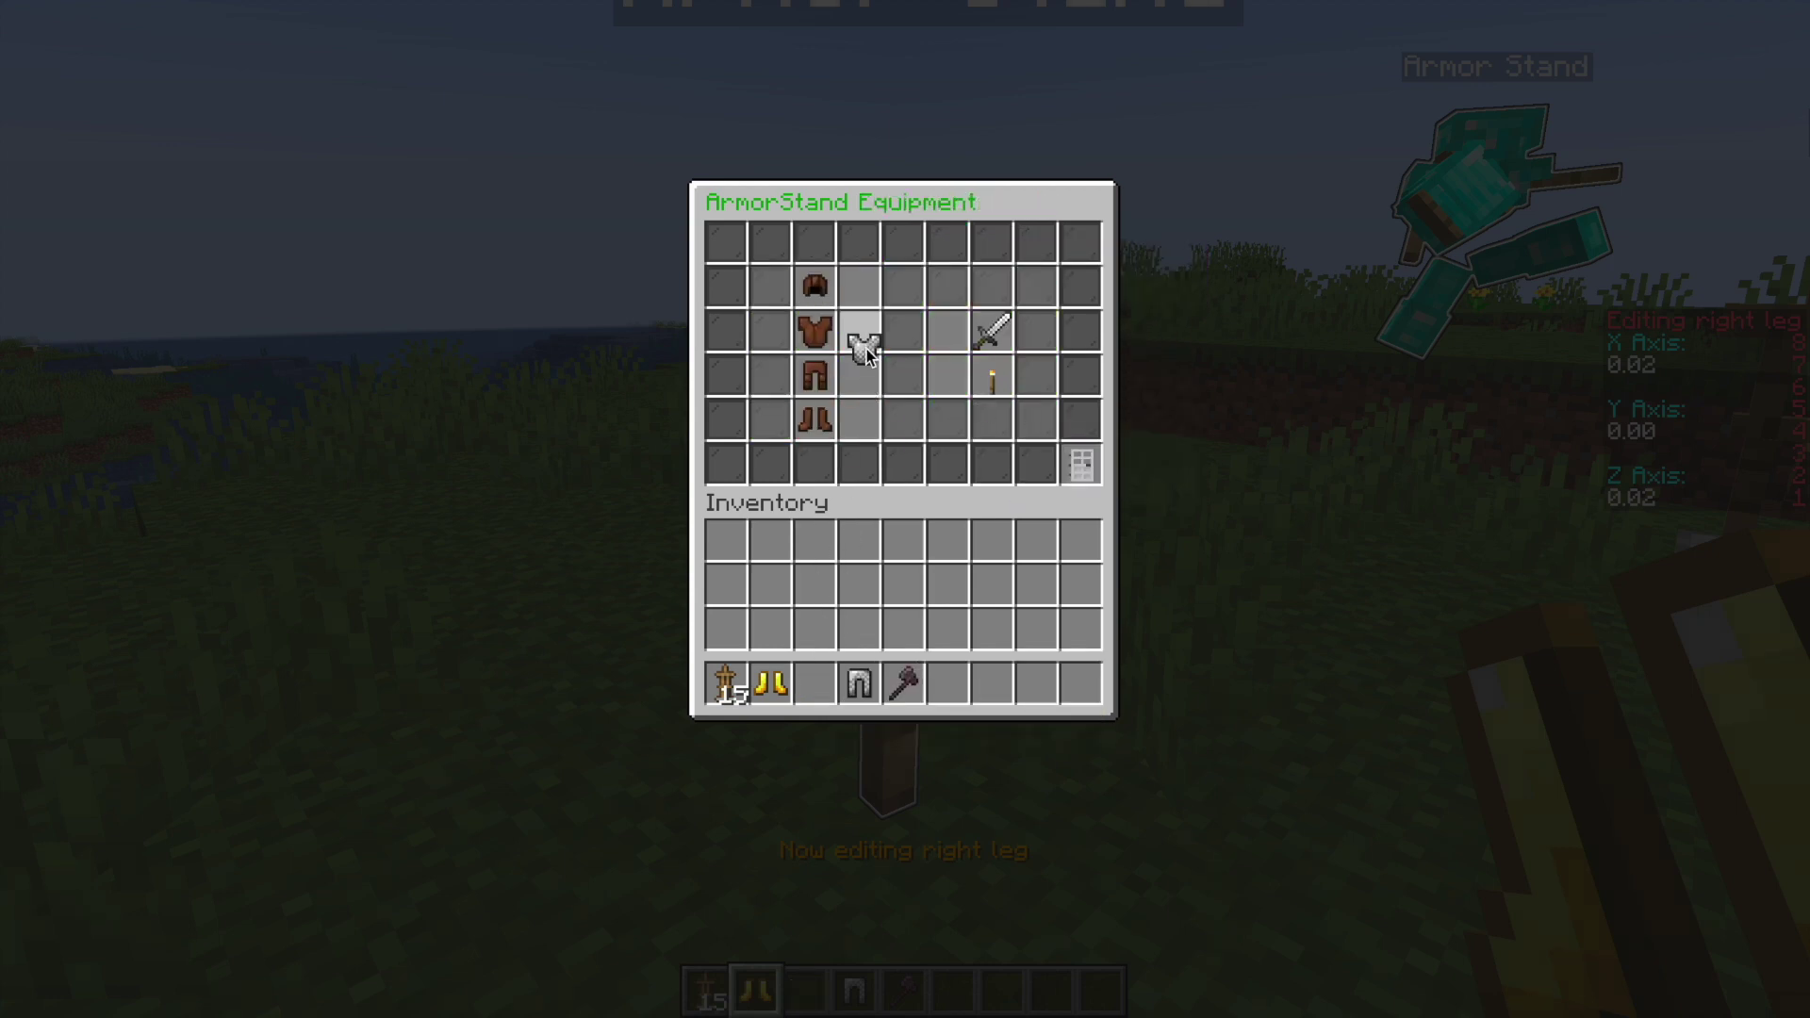
{"action": "left_click", "coordinate": [858, 684]}
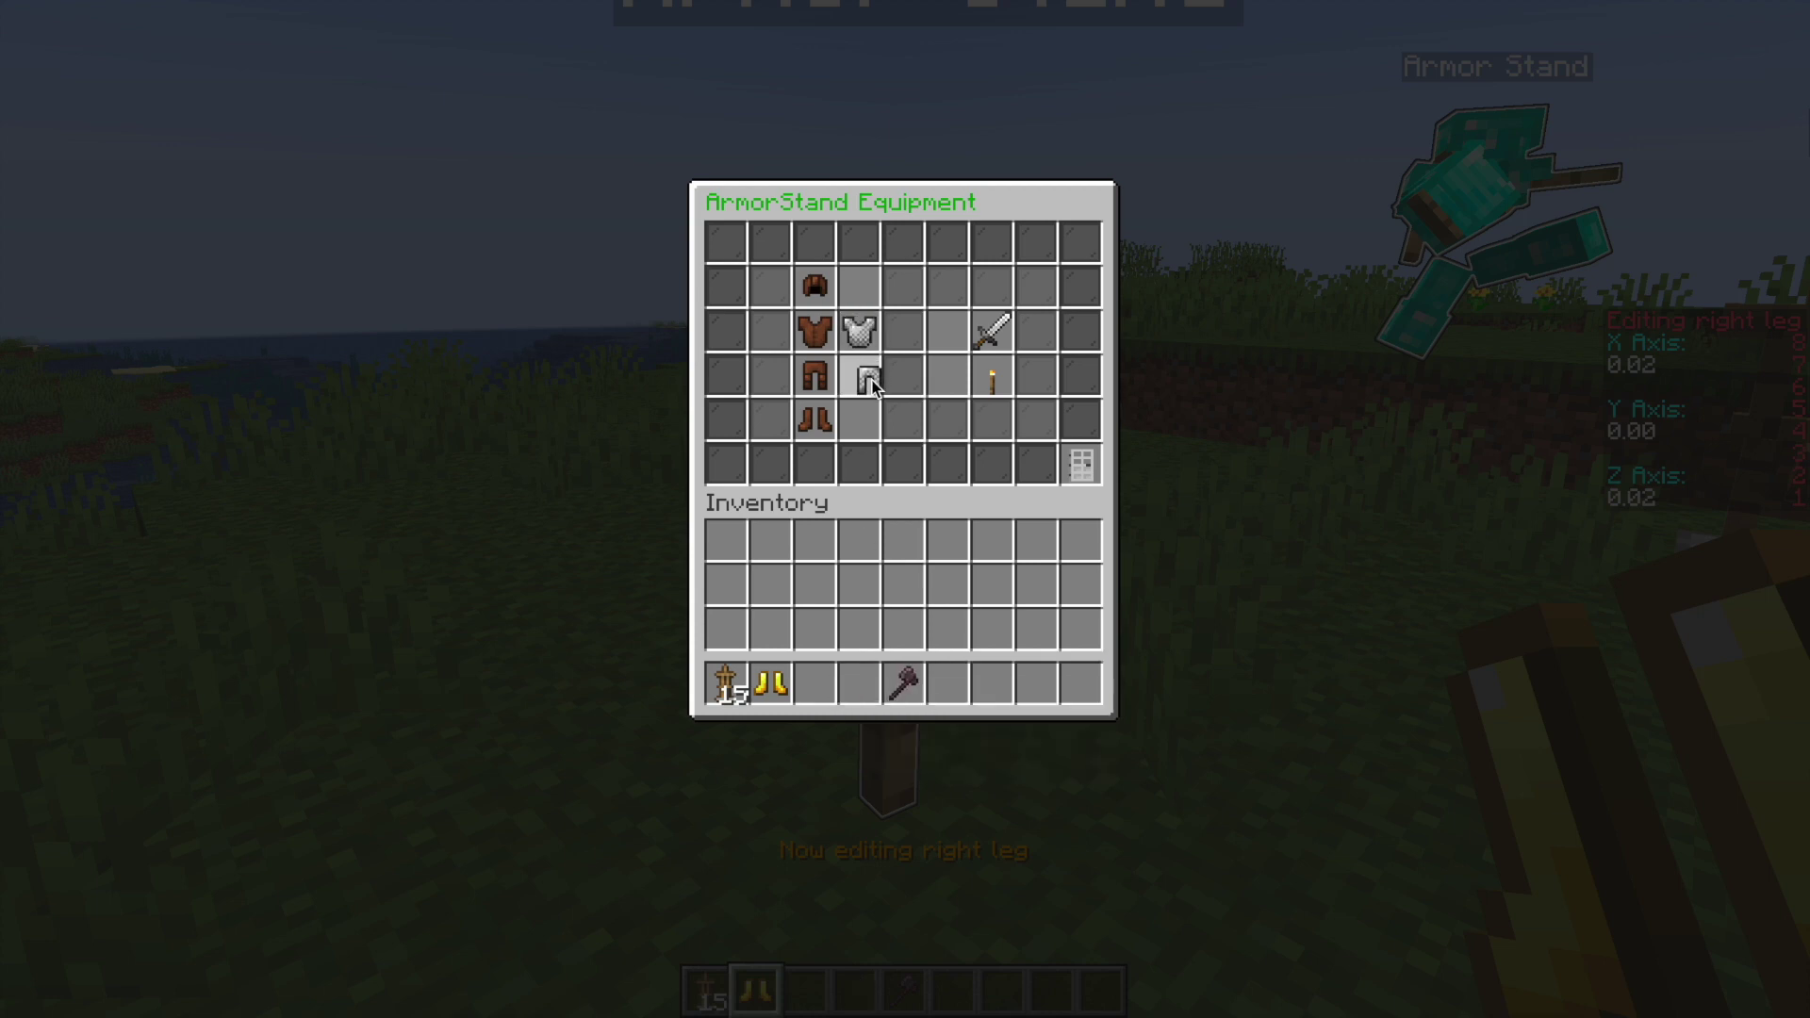
{"action": "left_click", "coordinate": [872, 381]}
{"action": "left_click", "coordinate": [770, 683]}
{"action": "left_click", "coordinate": [864, 416]}
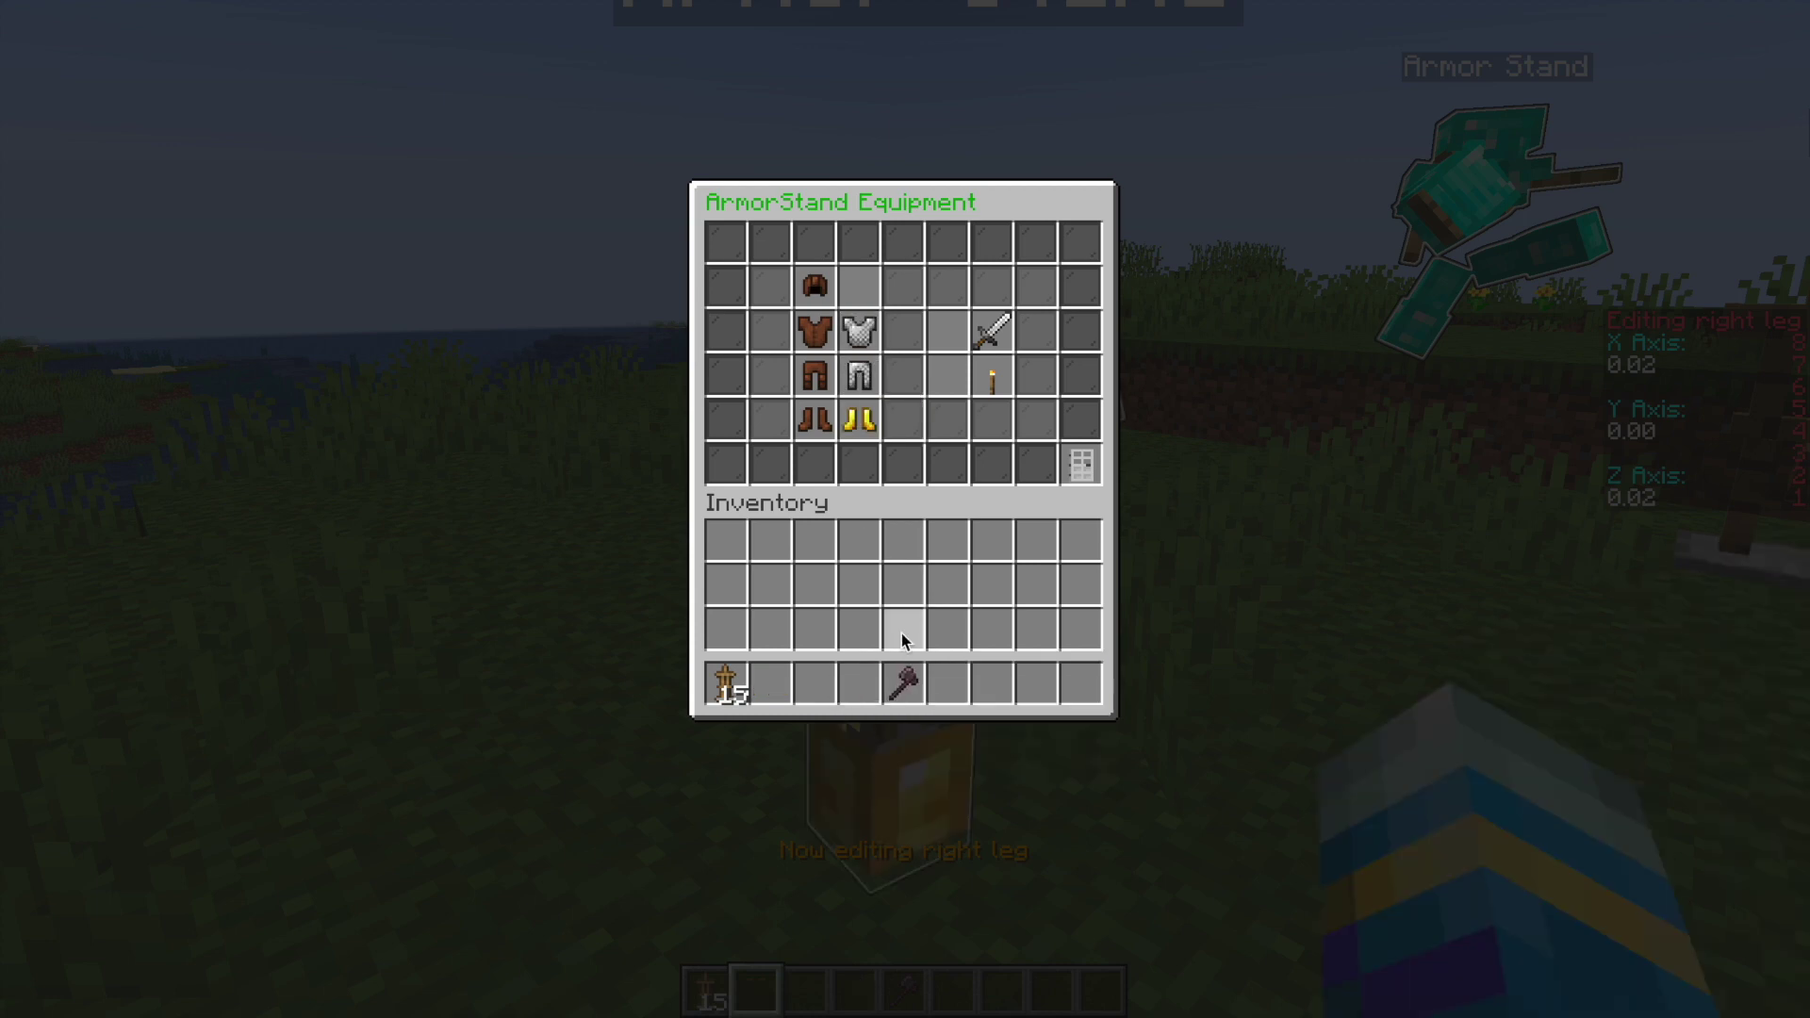
- Put the netherite axe in the armor stand's hand, leave its equipment settings and face the stand
{"action": "left_click", "coordinate": [901, 681]}
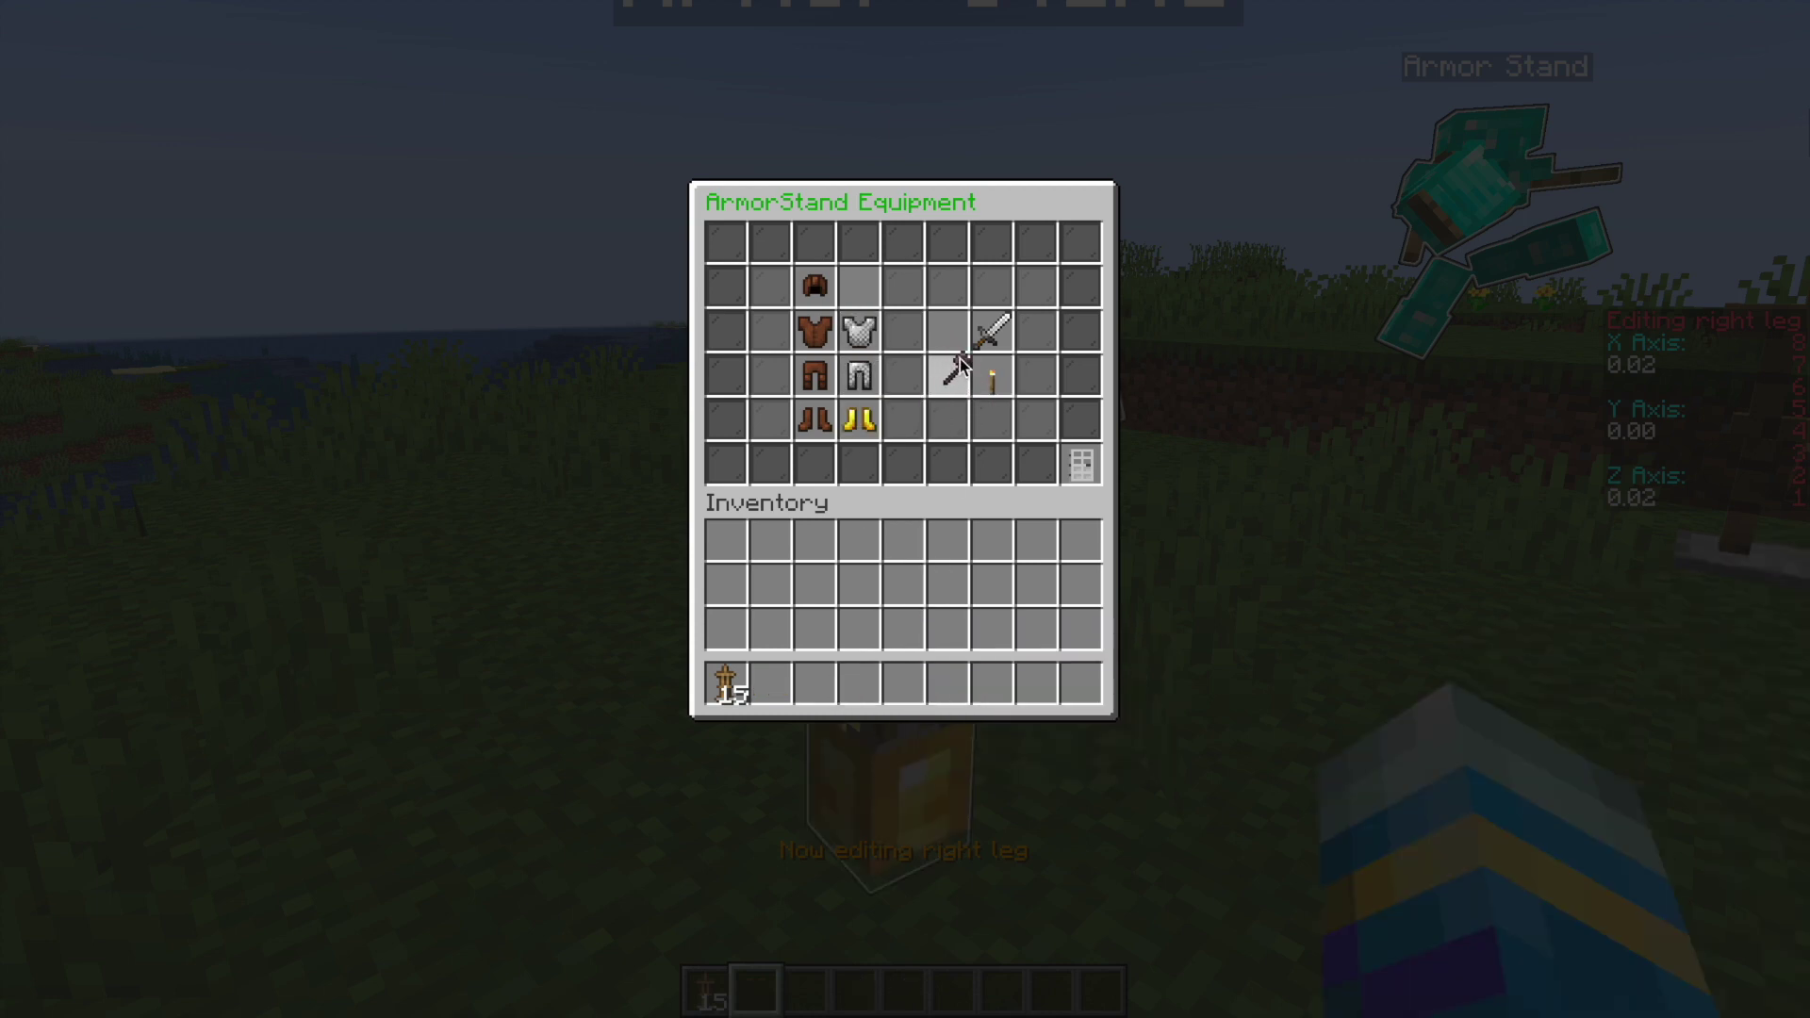
{"action": "left_click", "coordinate": [1082, 455]}
{"action": "key", "text": "Escape"}
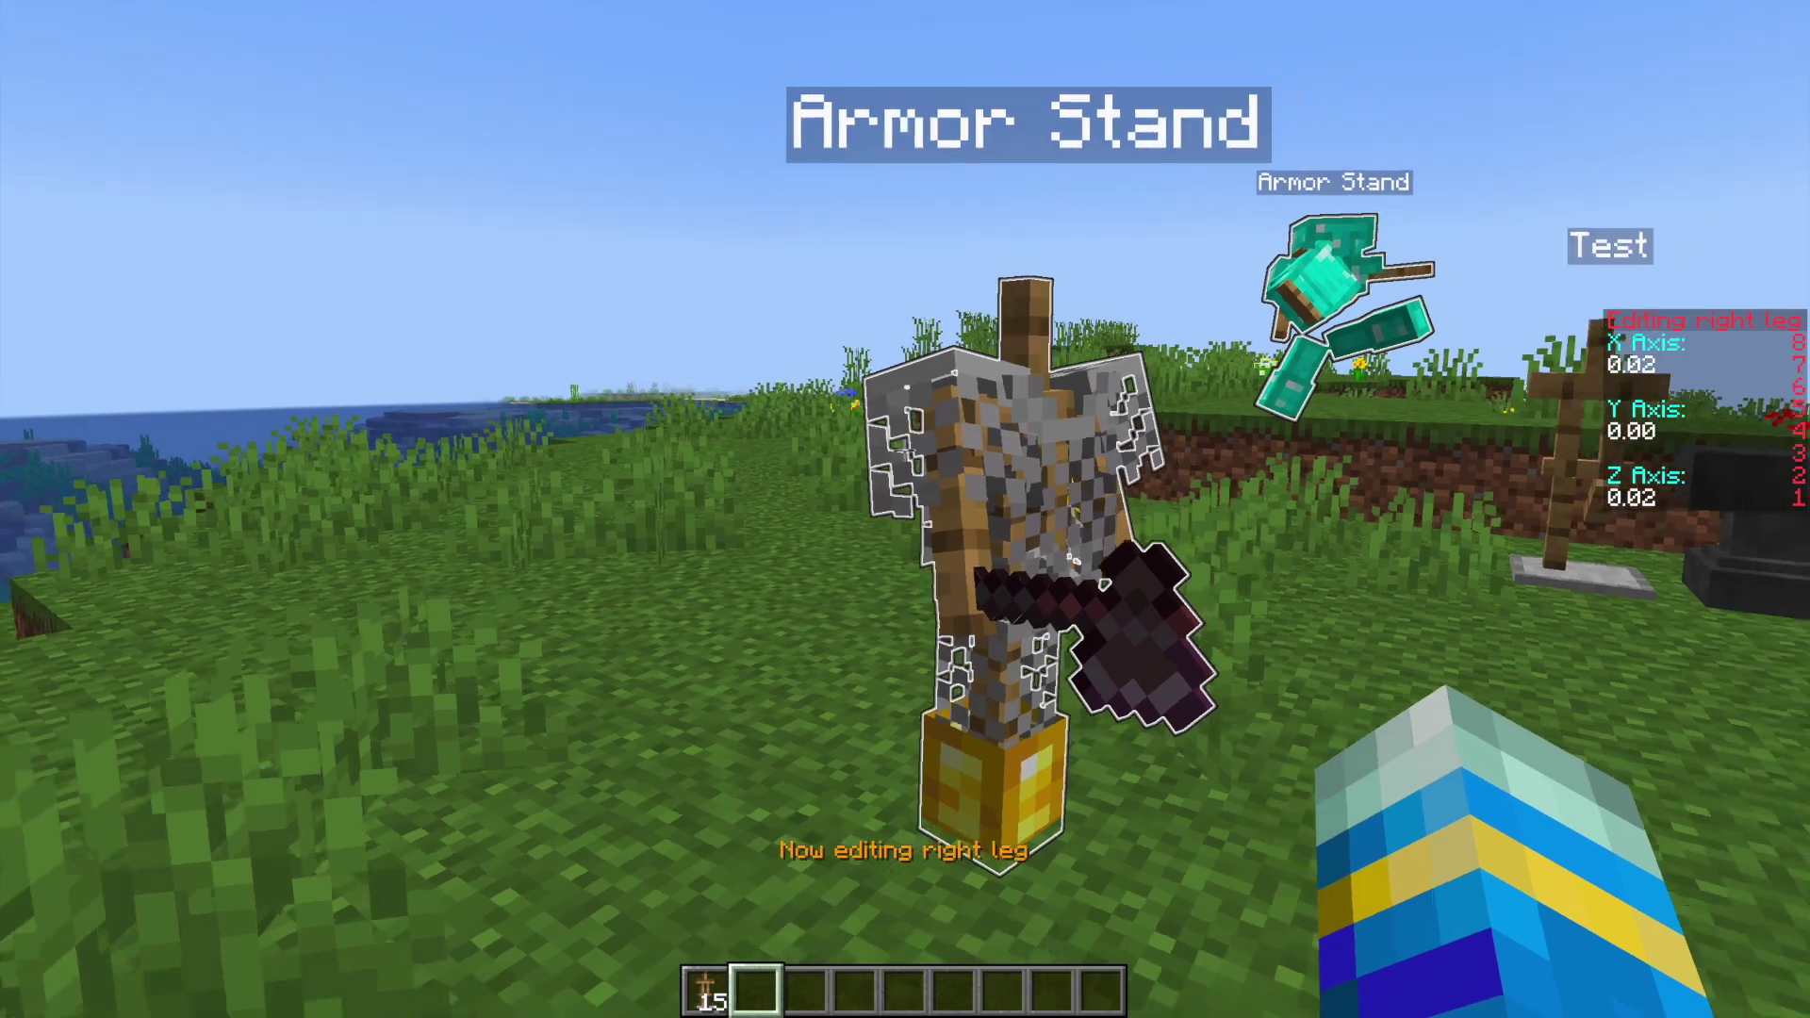
{"action": "key", "text": "d"}
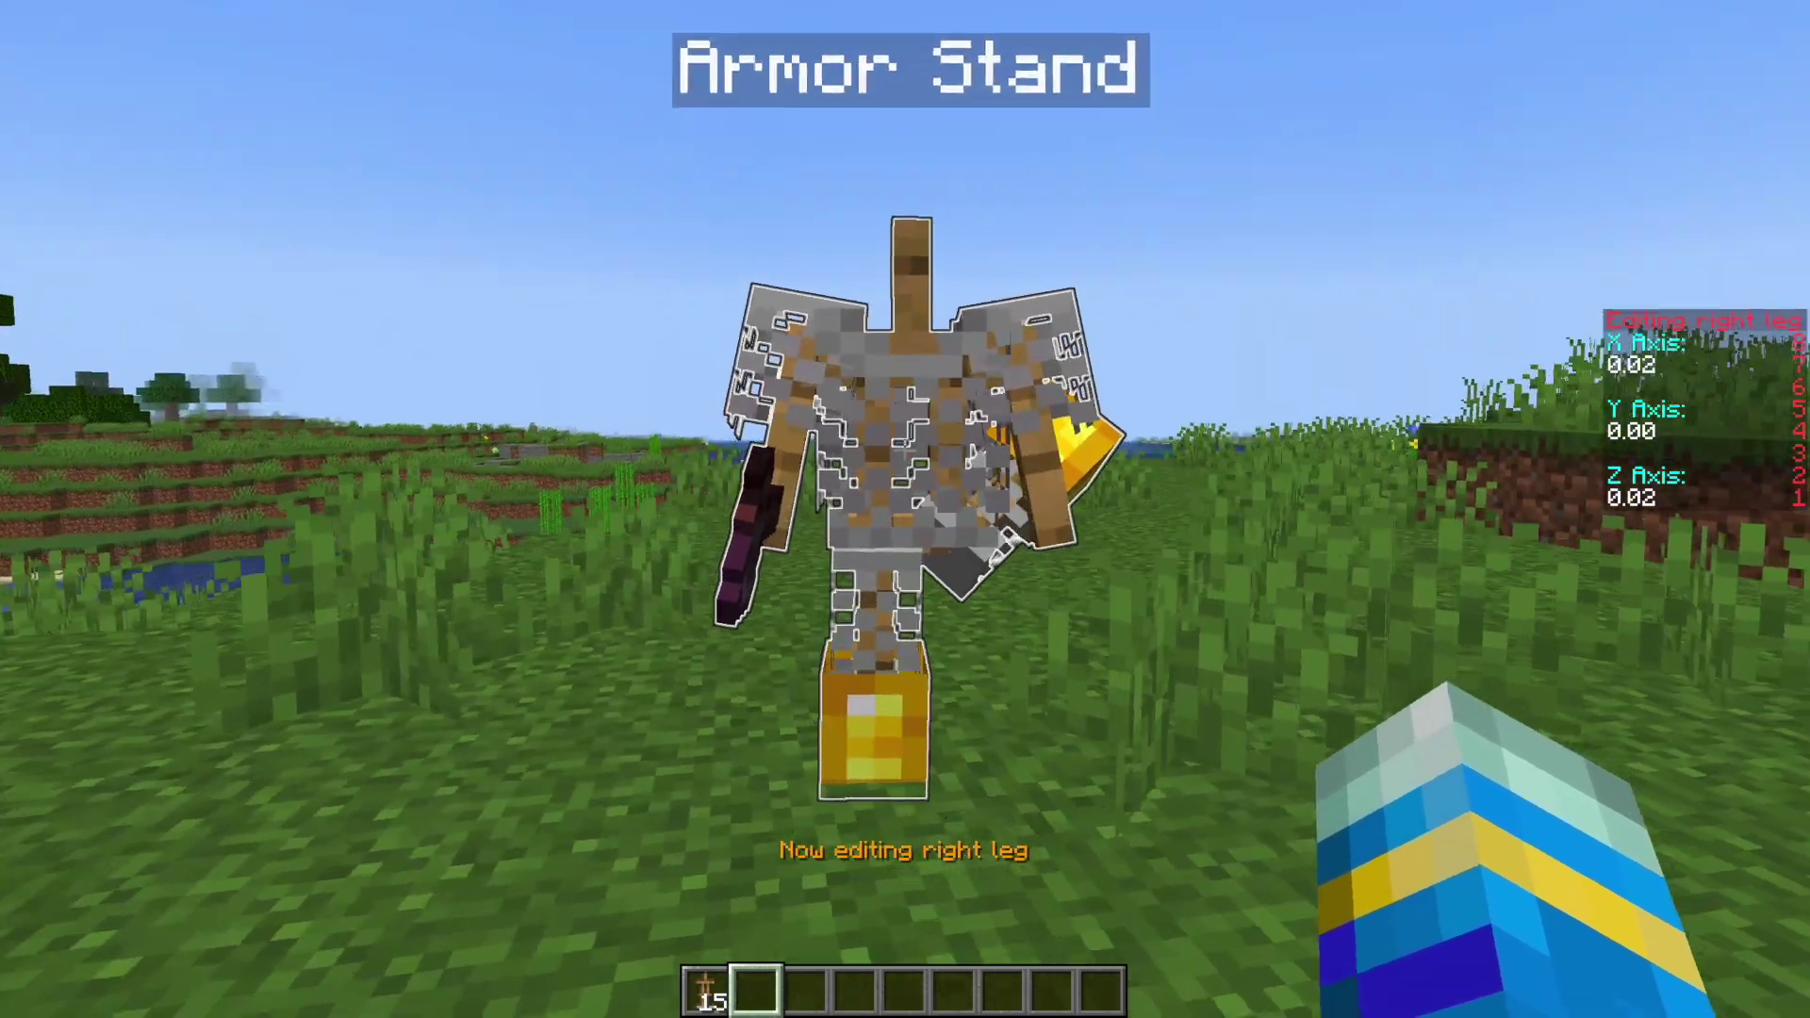
- Create a copy of the chainmail-equipped armor stand from its properties and move back to open grass
{"action": "right_click", "coordinate": [904, 449]}
{"action": "right_click", "coordinate": [904, 450], "text": "shift"}
{"action": "left_click", "coordinate": [1018, 422]}
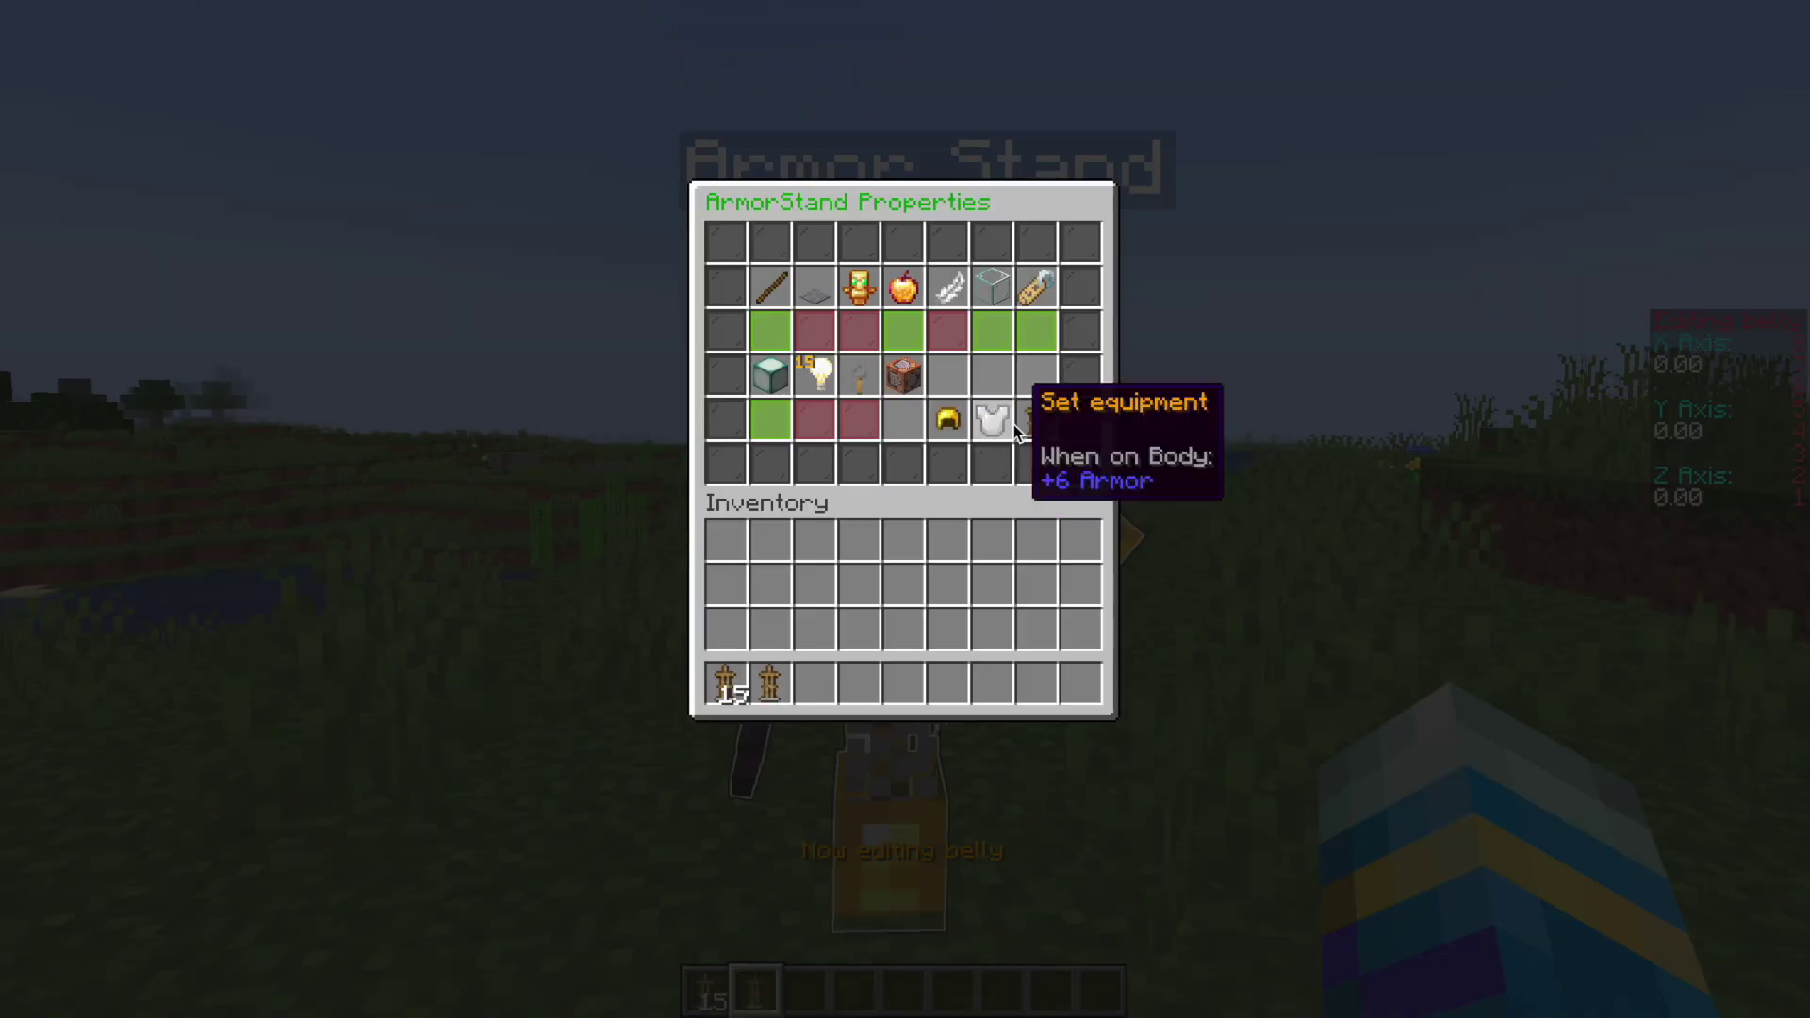
{"action": "key", "text": "Escape"}
{"action": "key", "text": "s"}
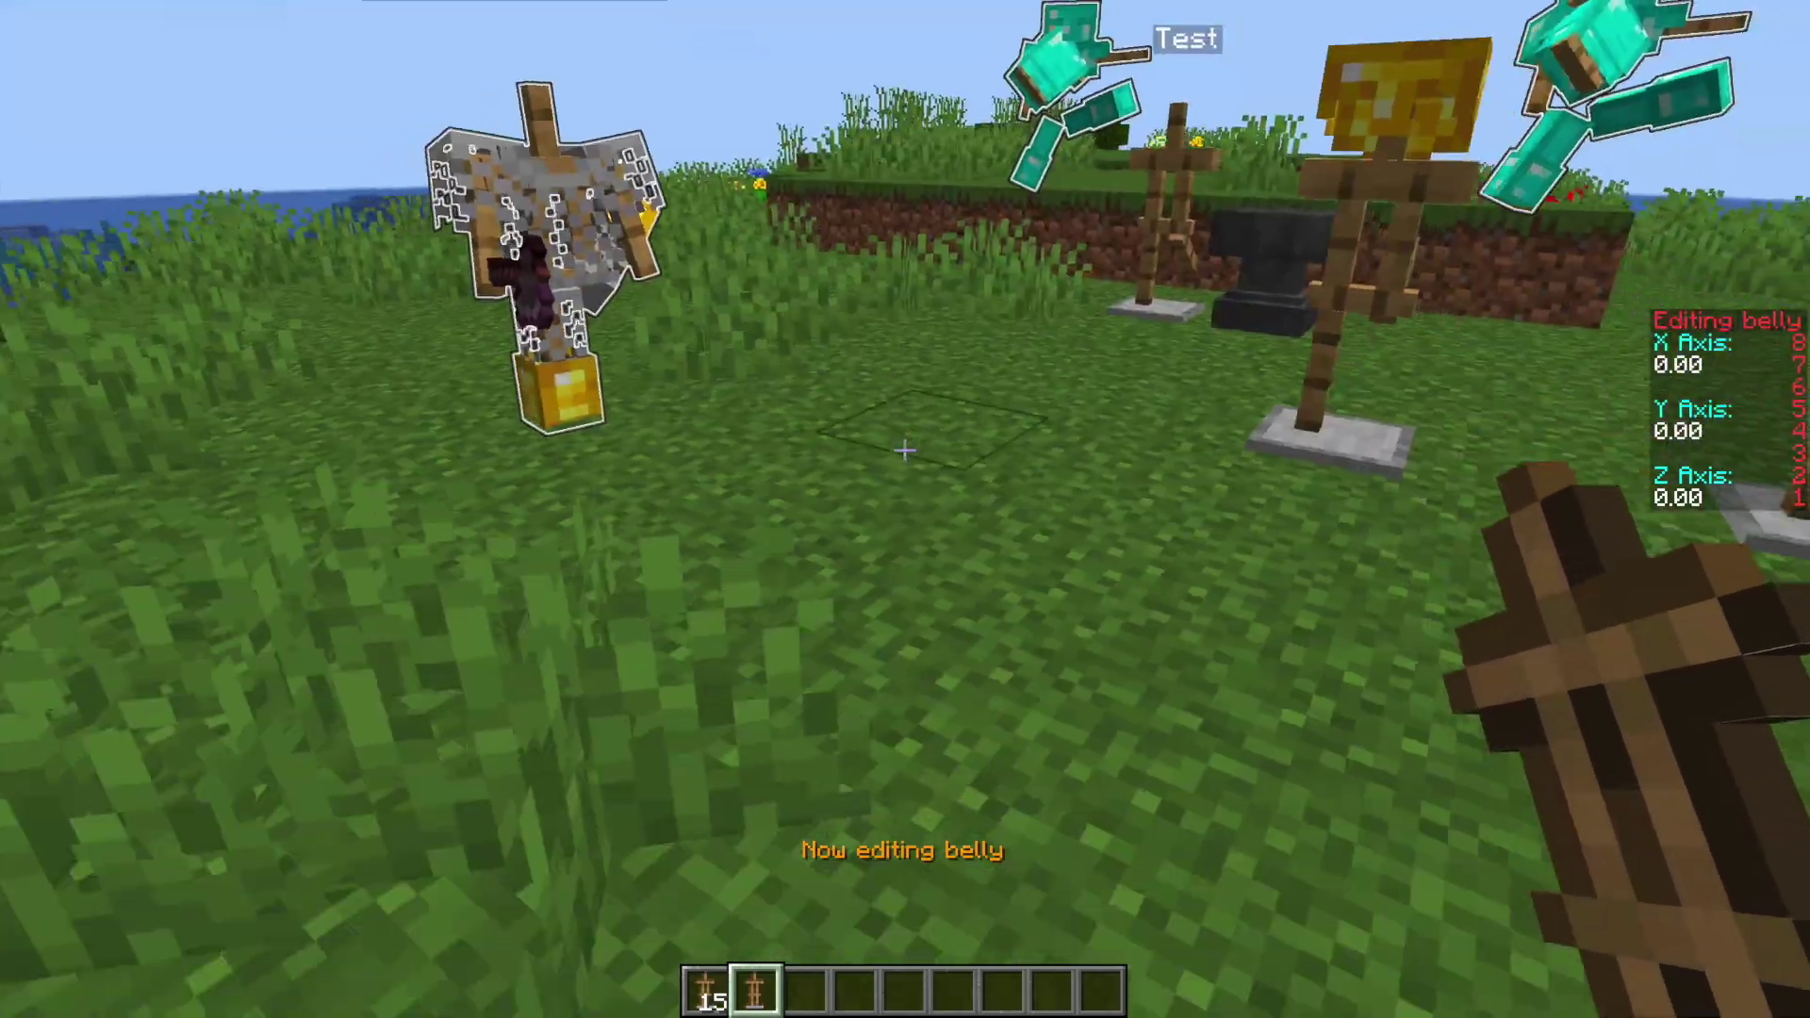
- Place three copies of the chainmail-equipped armor stand on the grass around the original
{"action": "right_click", "coordinate": [905, 450]}
{"action": "right_click", "coordinate": [904, 449]}
{"action": "key", "text": "a"}
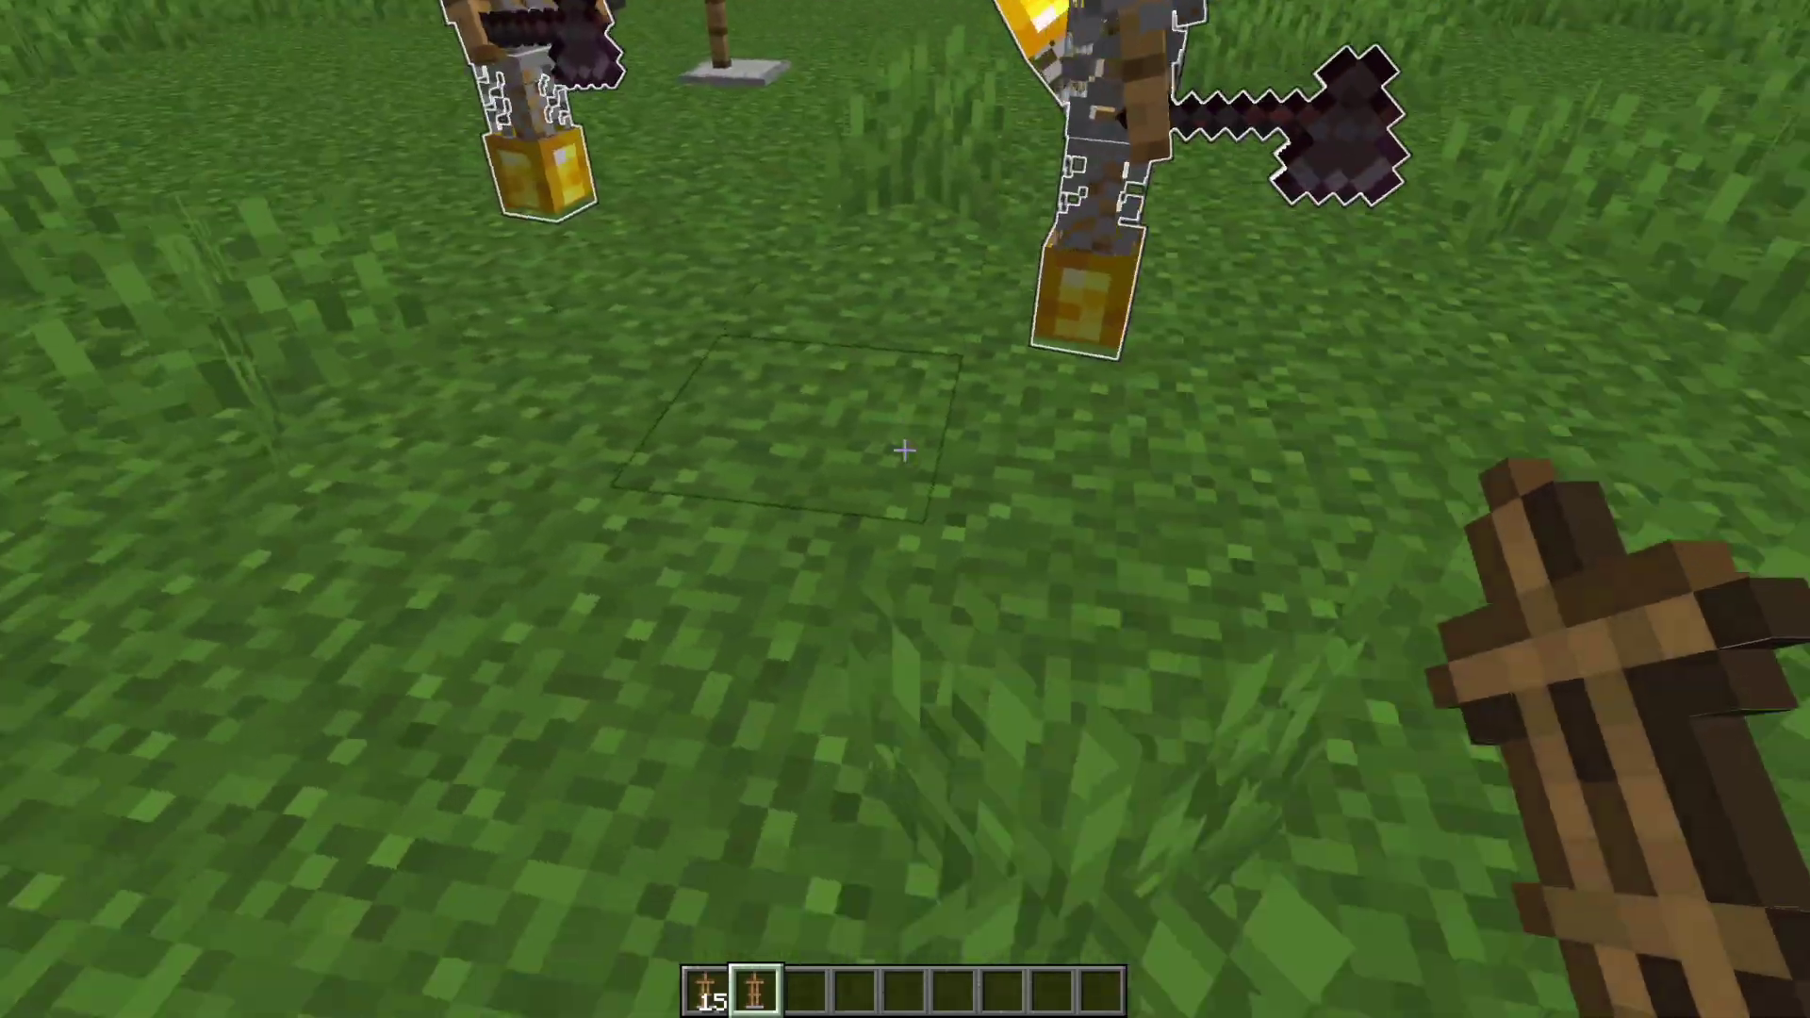
{"action": "right_click", "coordinate": [904, 450]}
{"action": "key", "text": "d"}
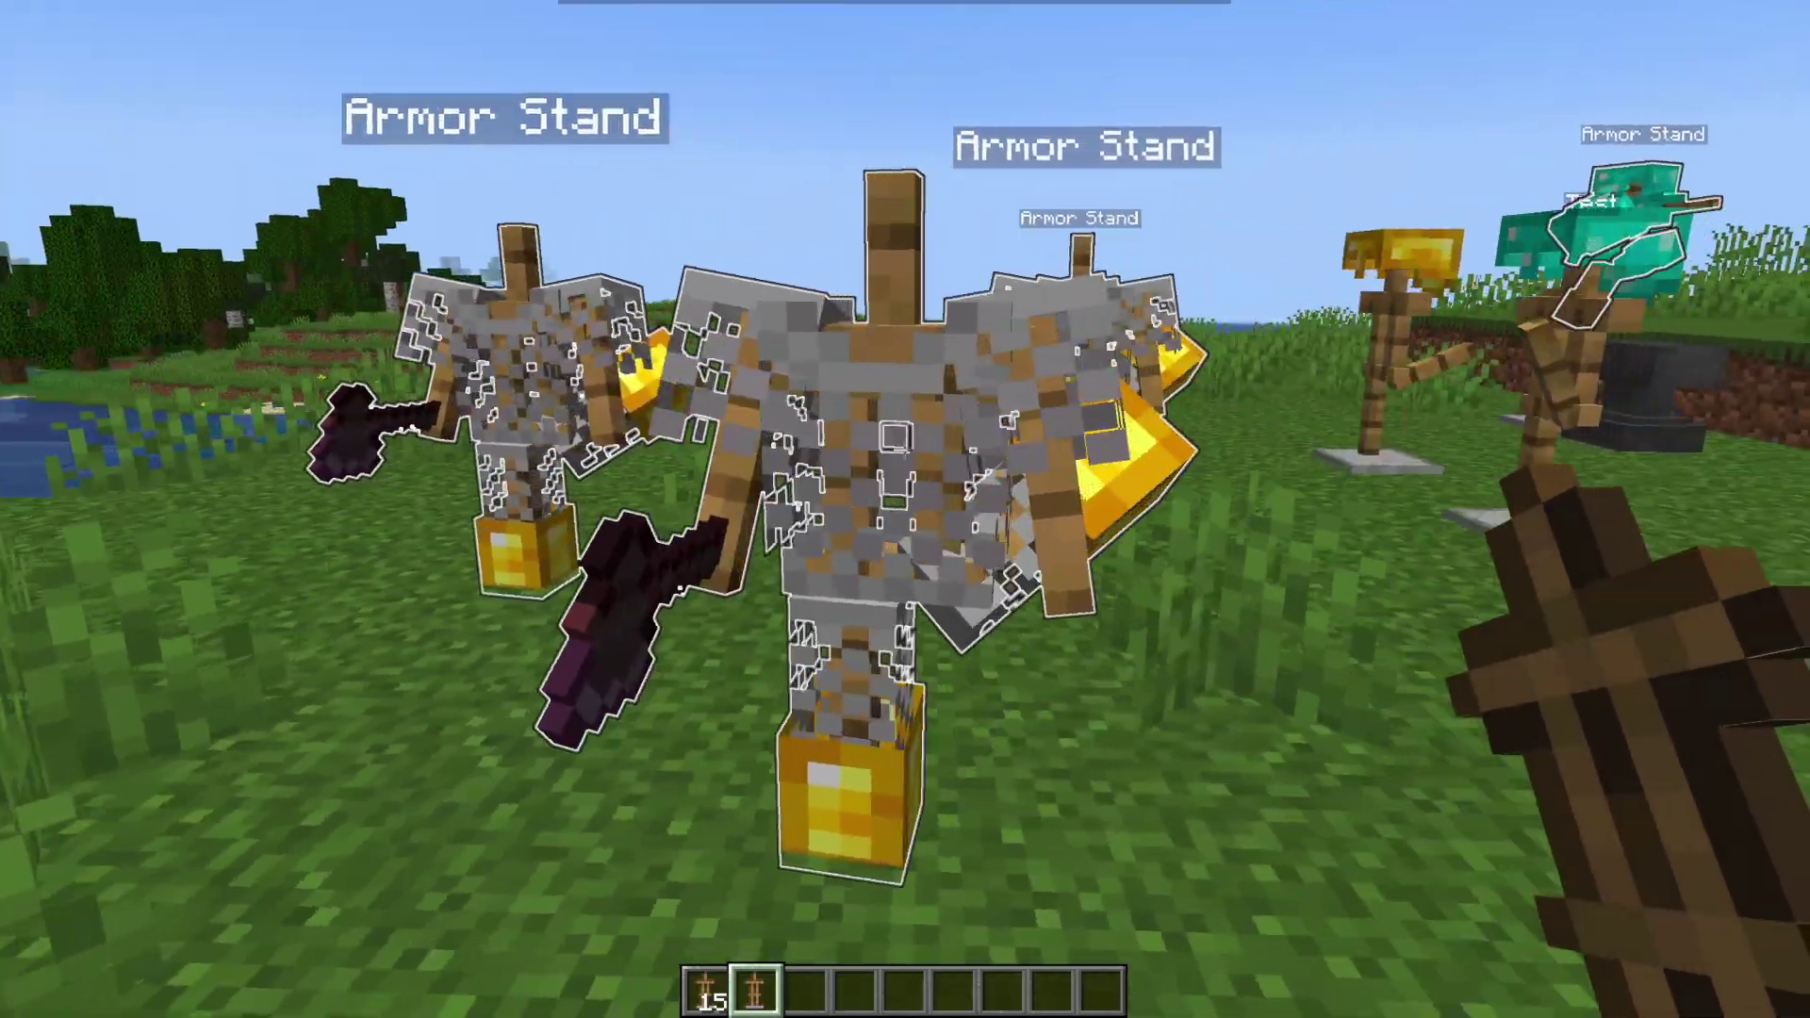
{"action": "key", "text": "a"}
{"action": "key", "text": "d"}
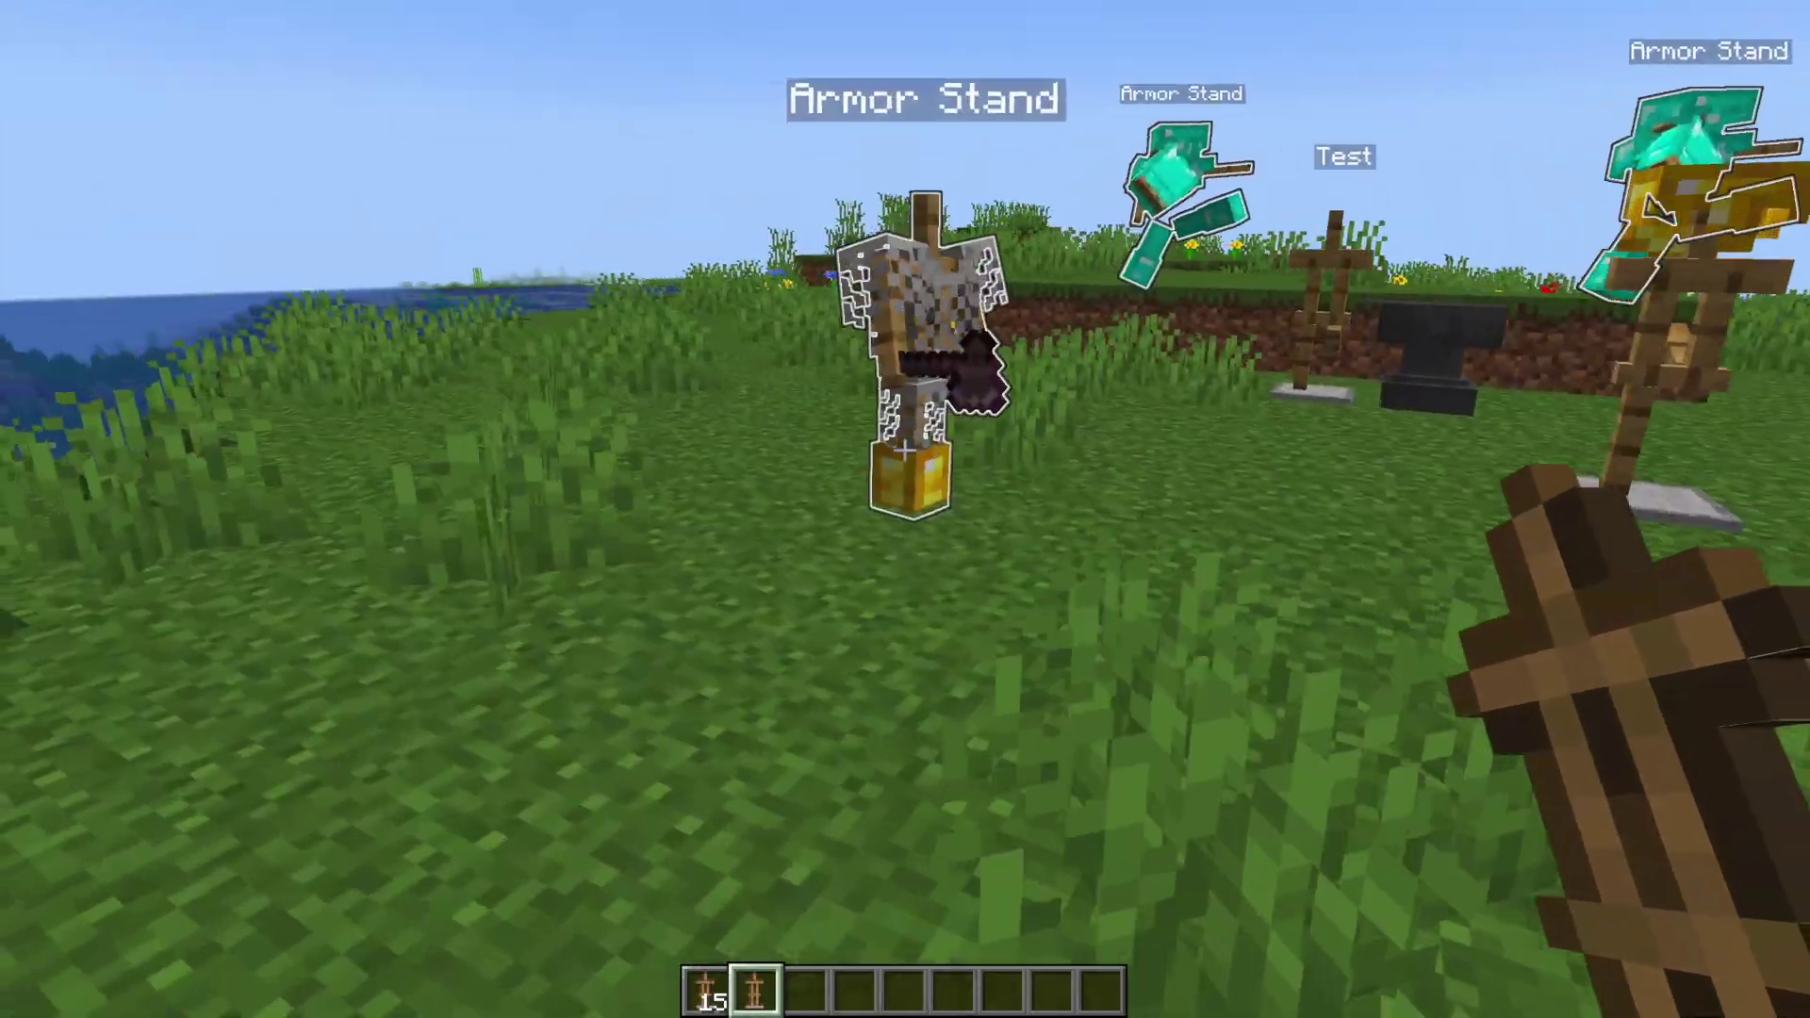
- Rename the stack of 15 armor stands to test2 at the anvil
{"action": "key", "text": "w"}
{"action": "scroll", "coordinate": [905, 450], "scroll_direction": "up", "scroll_amount": 1}
{"action": "right_click", "coordinate": [905, 451]}
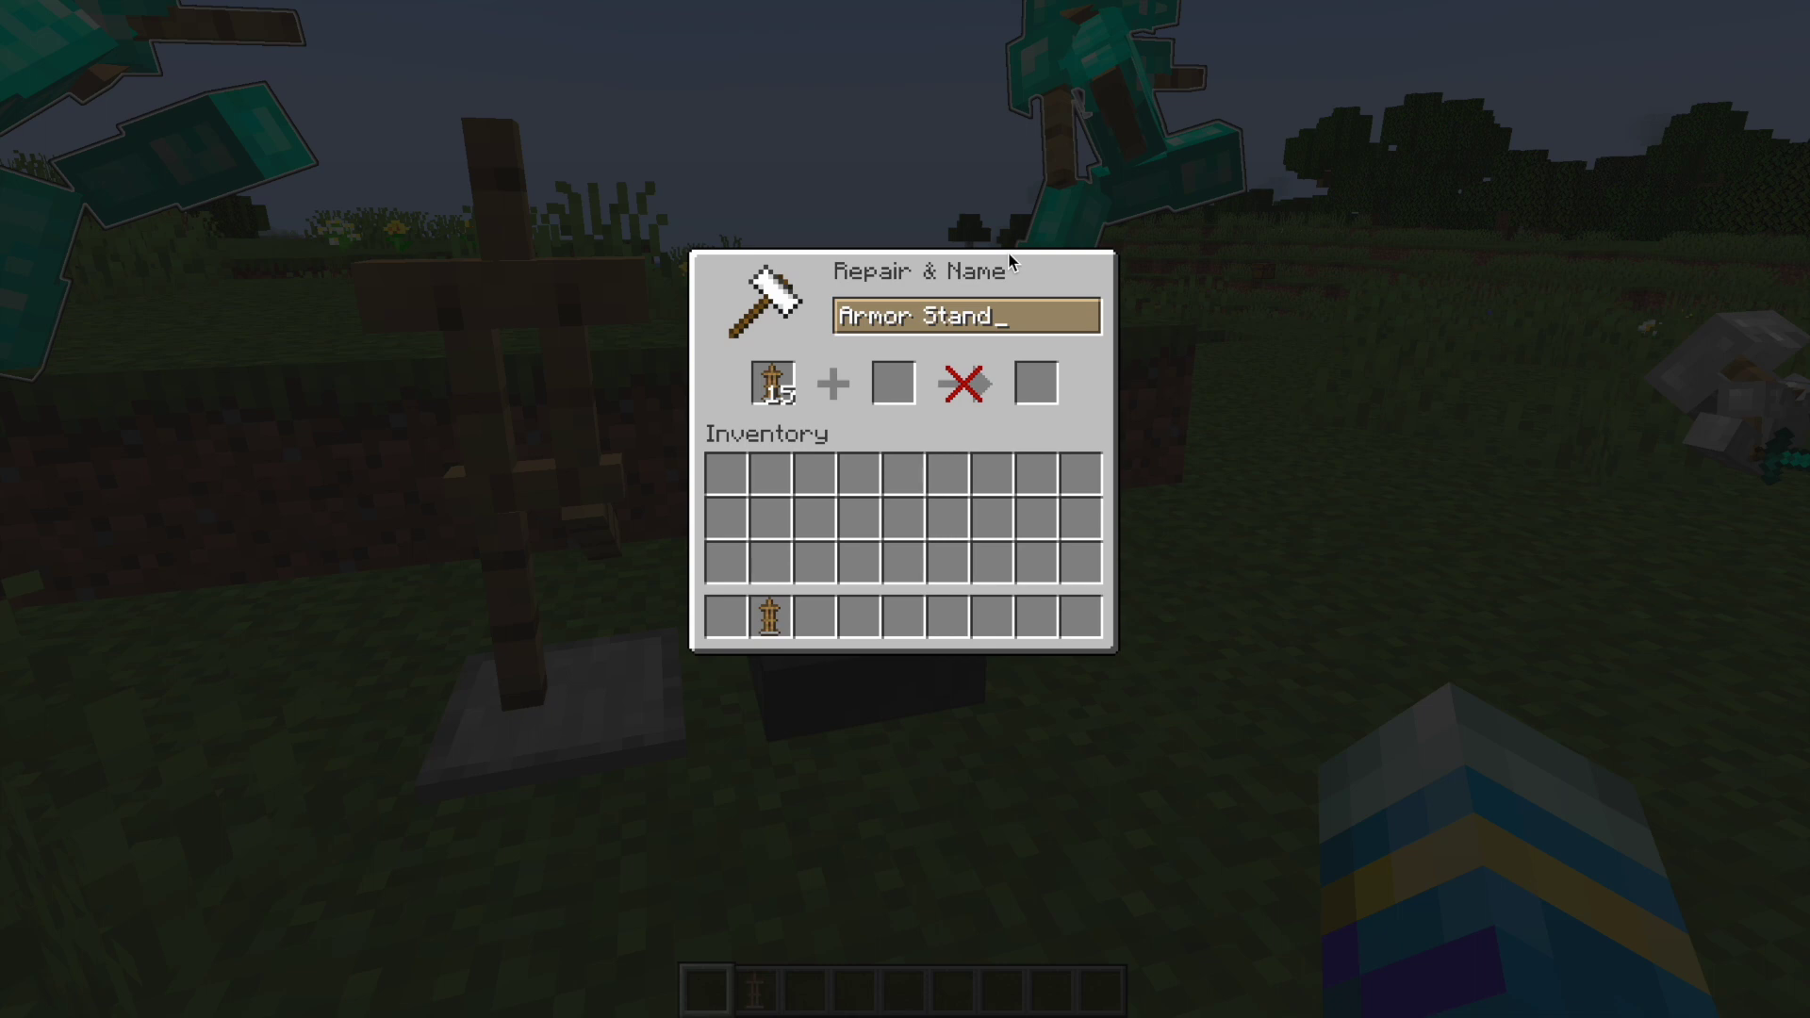
{"action": "key", "text": "BackSpace"}
{"action": "key", "text": "BackSpace"}
{"action": "key", "text": "BackSpace"}
{"action": "key", "text": "BackSpace"}
{"action": "key", "text": "BackSpace"}
{"action": "key", "text": "BackSpace"}
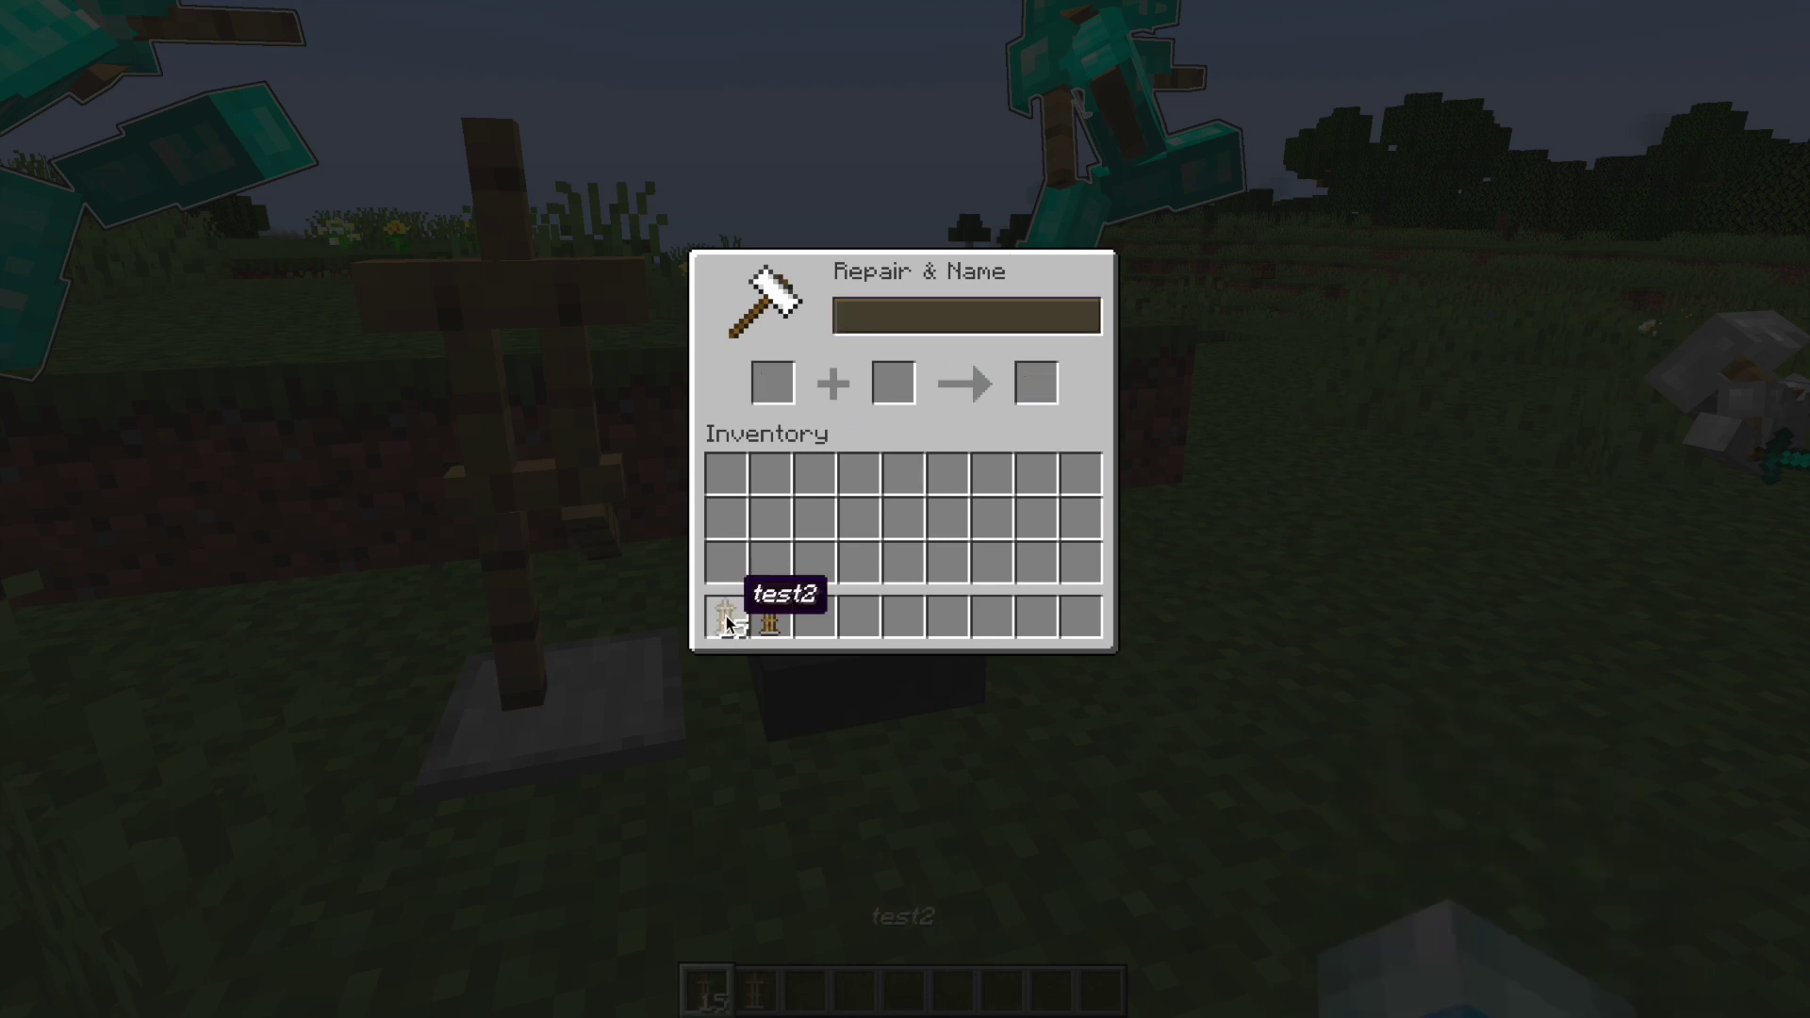
{"action": "key", "text": "Escape"}
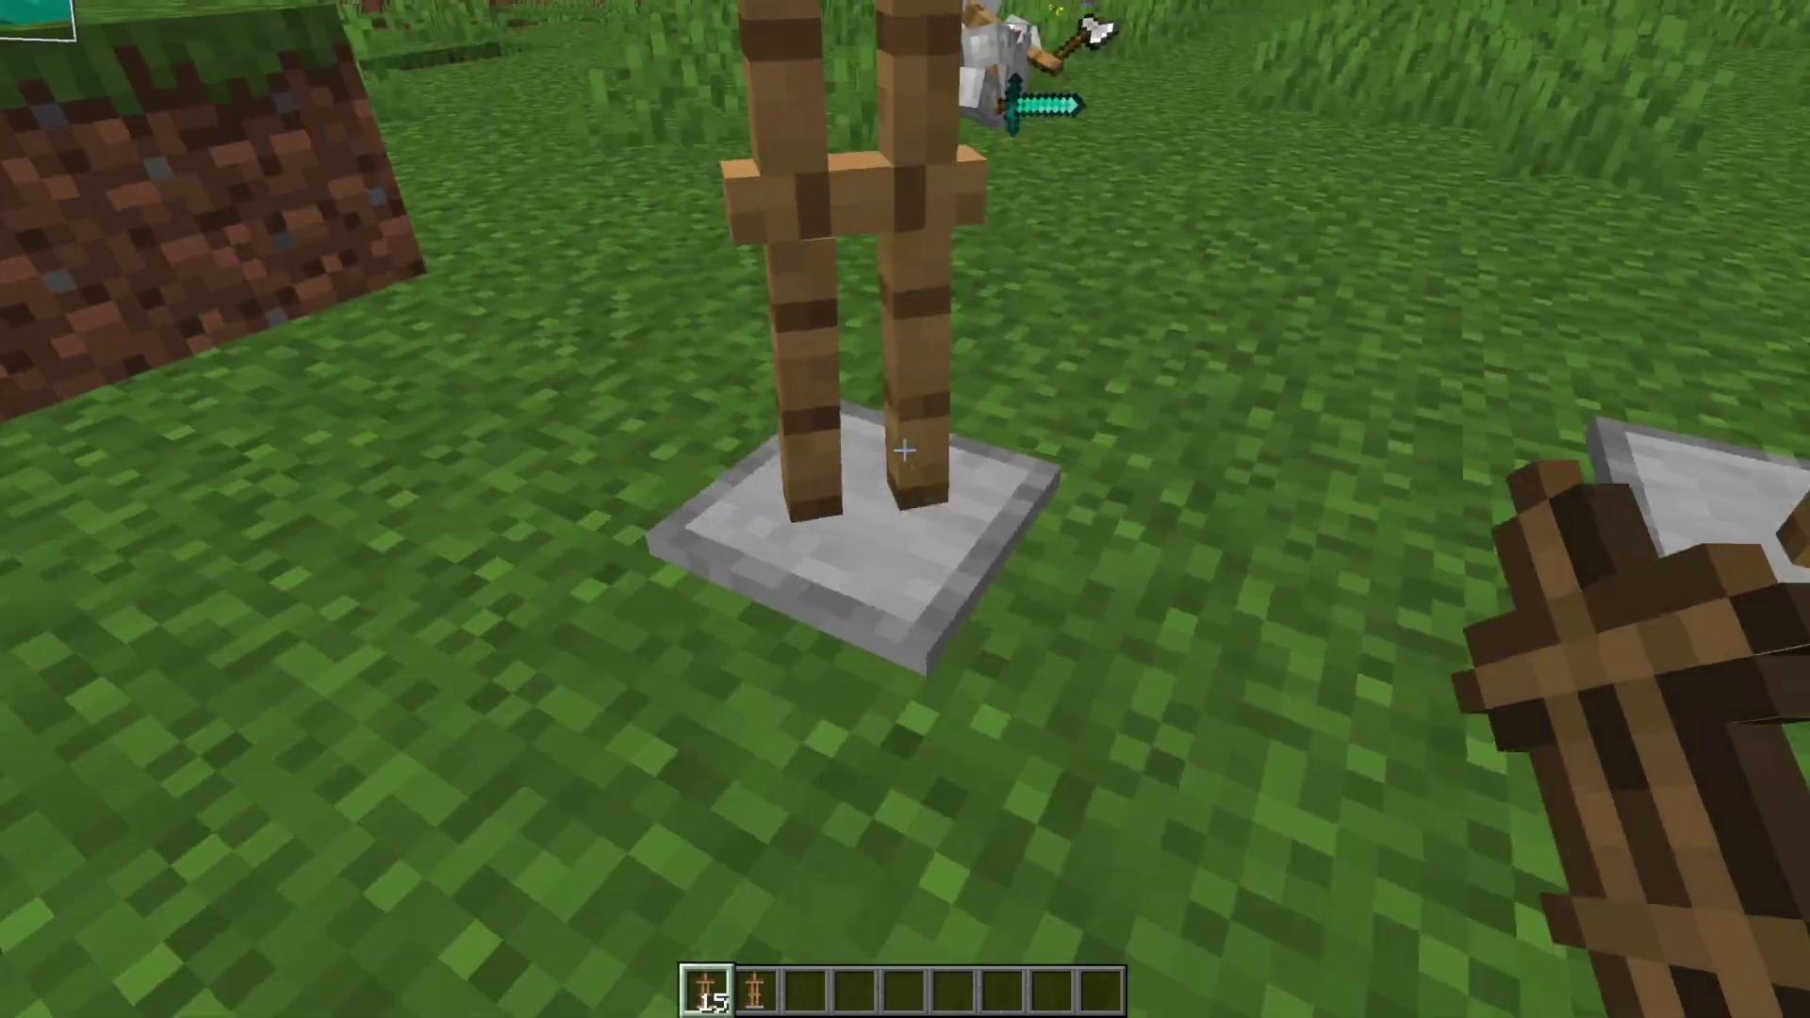
- Turn on the custom name display in the properties of the test2 armor stand
{"action": "right_click", "coordinate": [905, 450]}
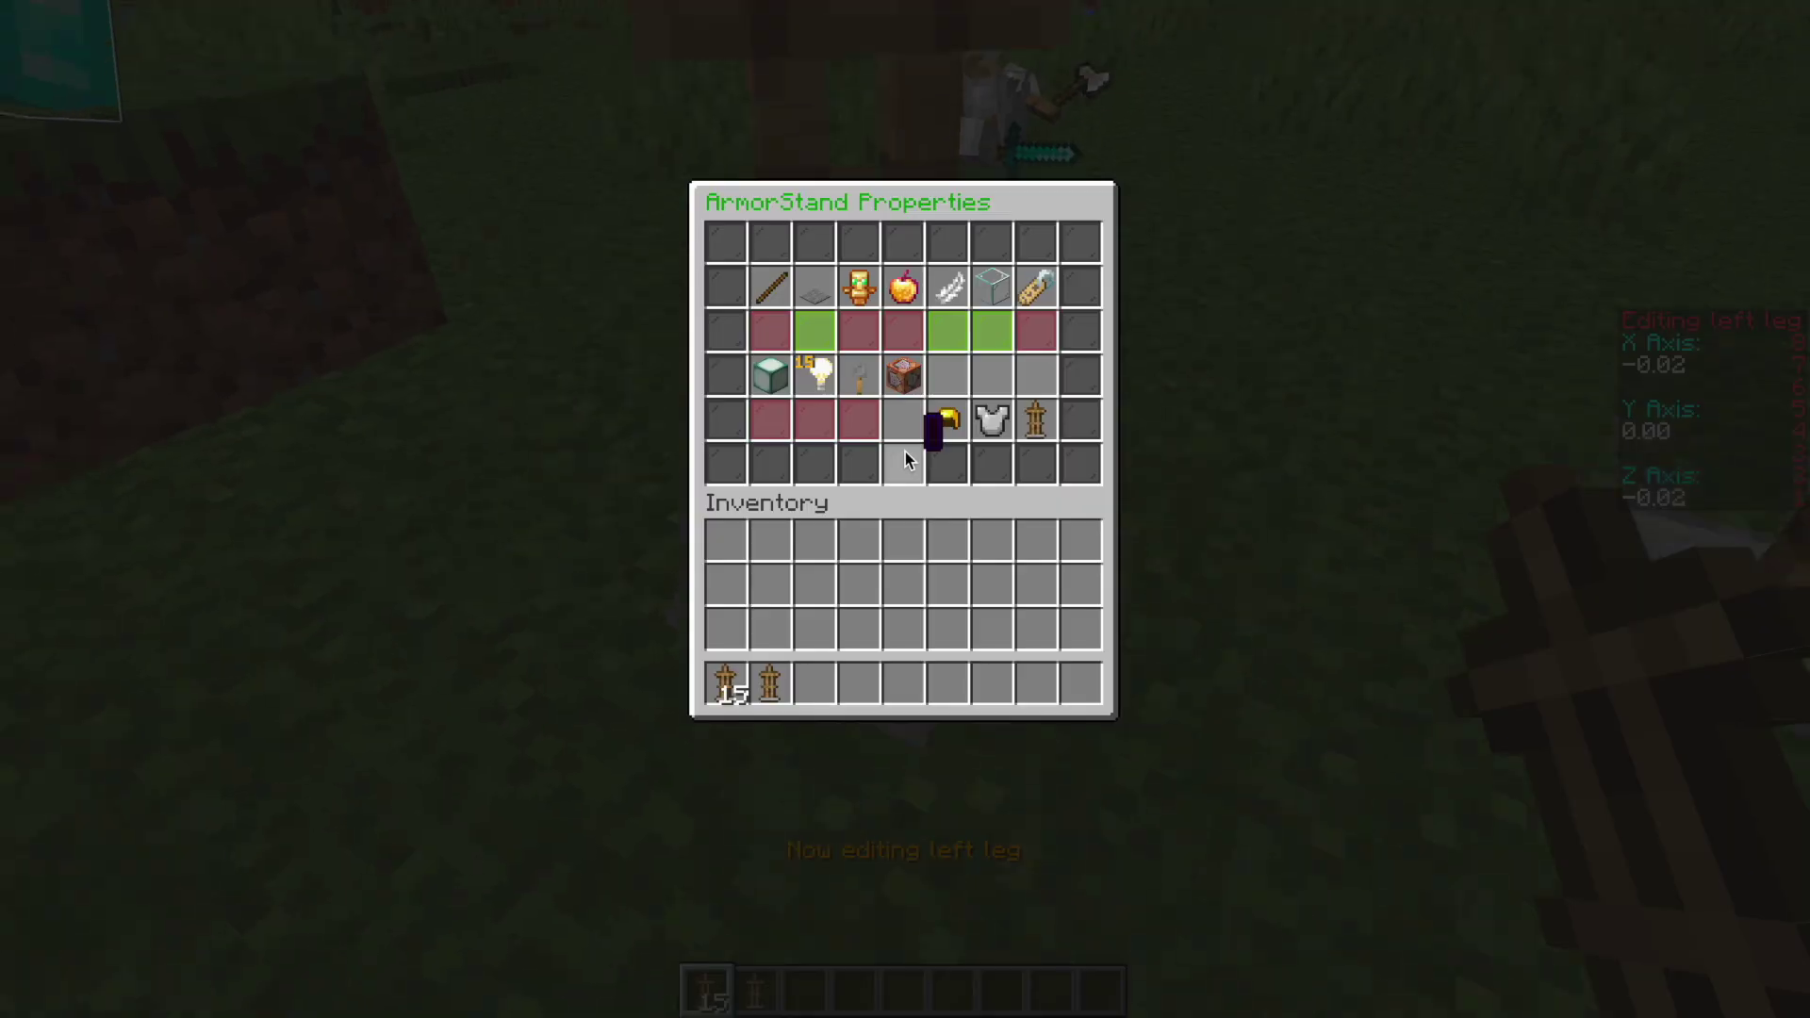
{"action": "left_click", "coordinate": [1041, 294]}
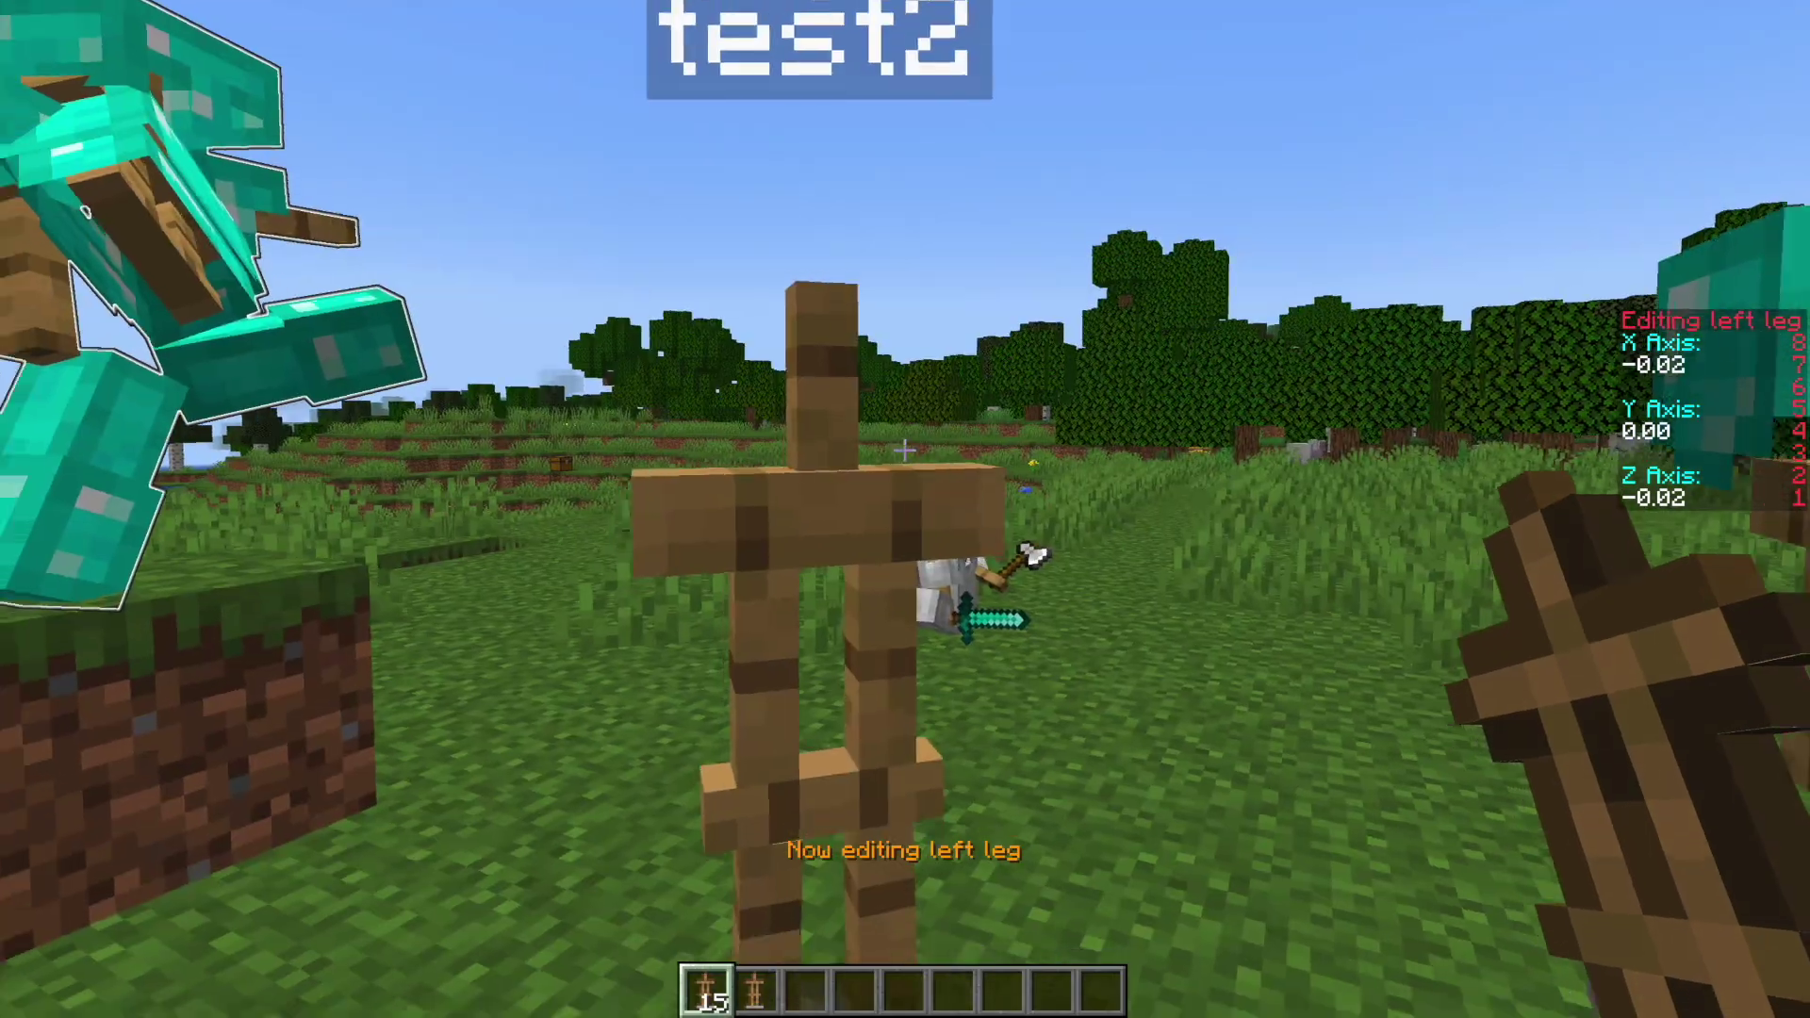
{"action": "key", "text": "s"}
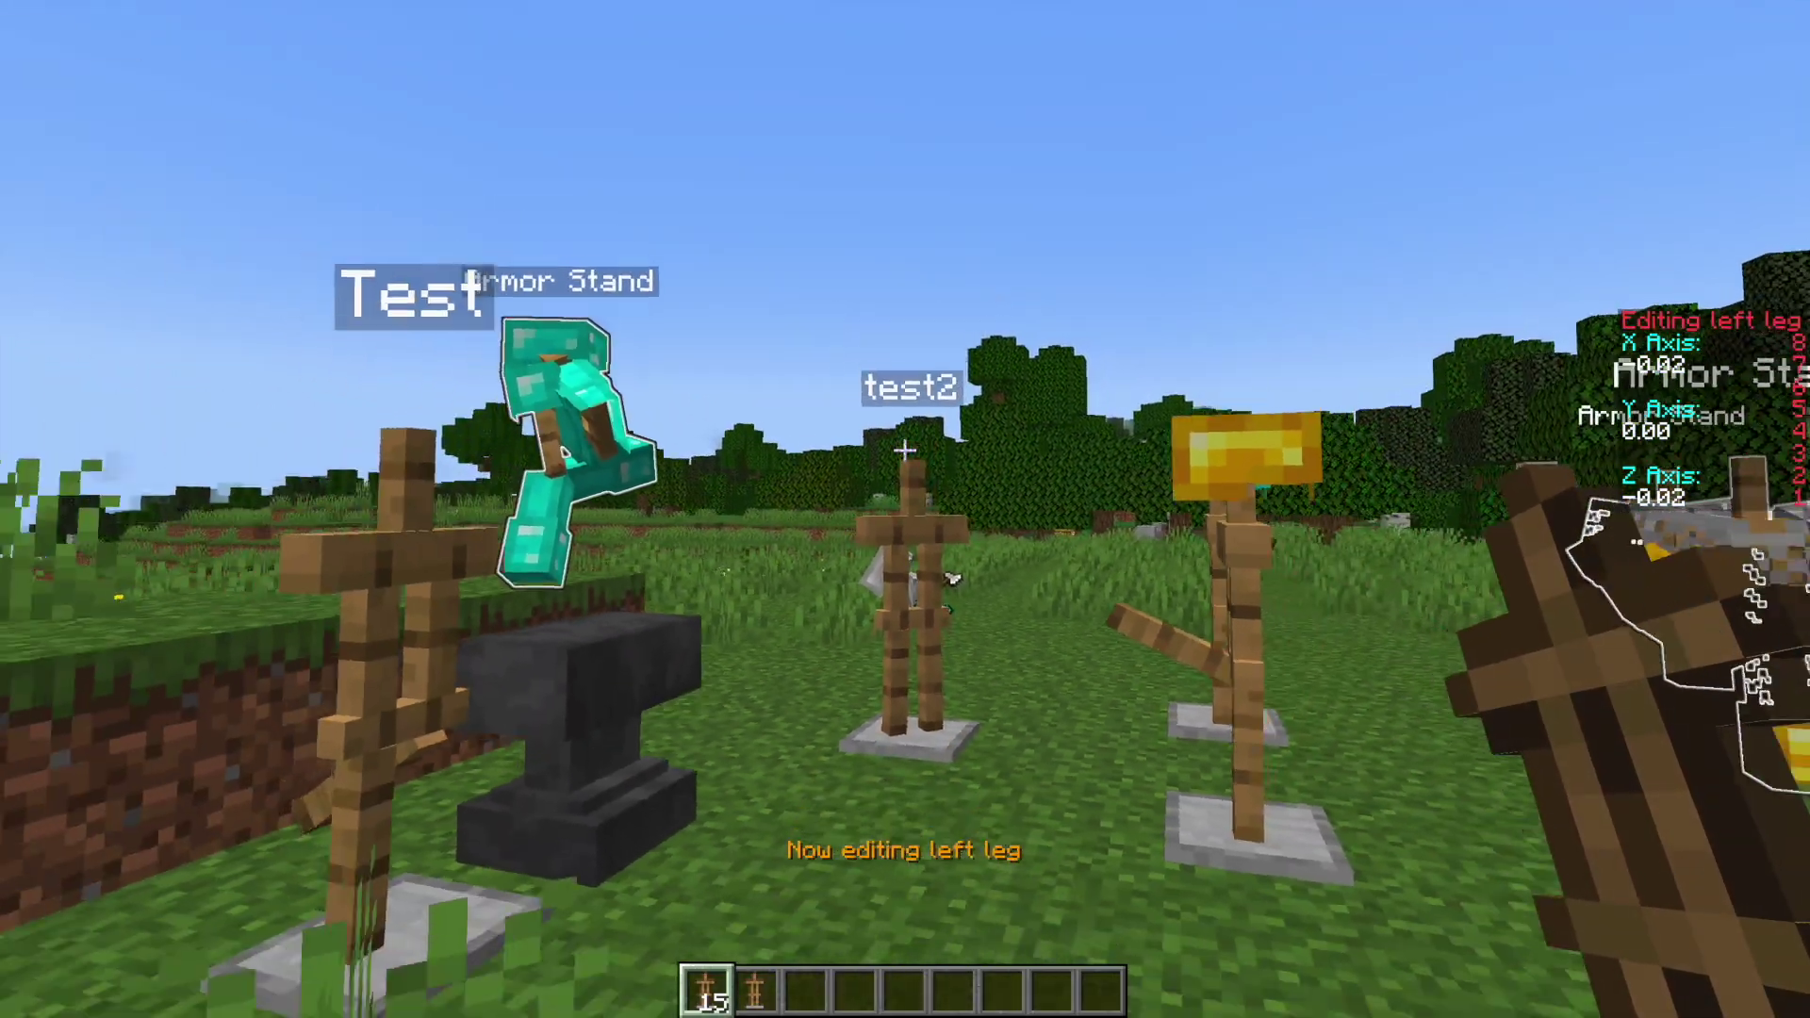
- Examine the named, posed and copied armor stands from several sides
{"action": "key", "text": "d"}
{"action": "key", "text": "s"}
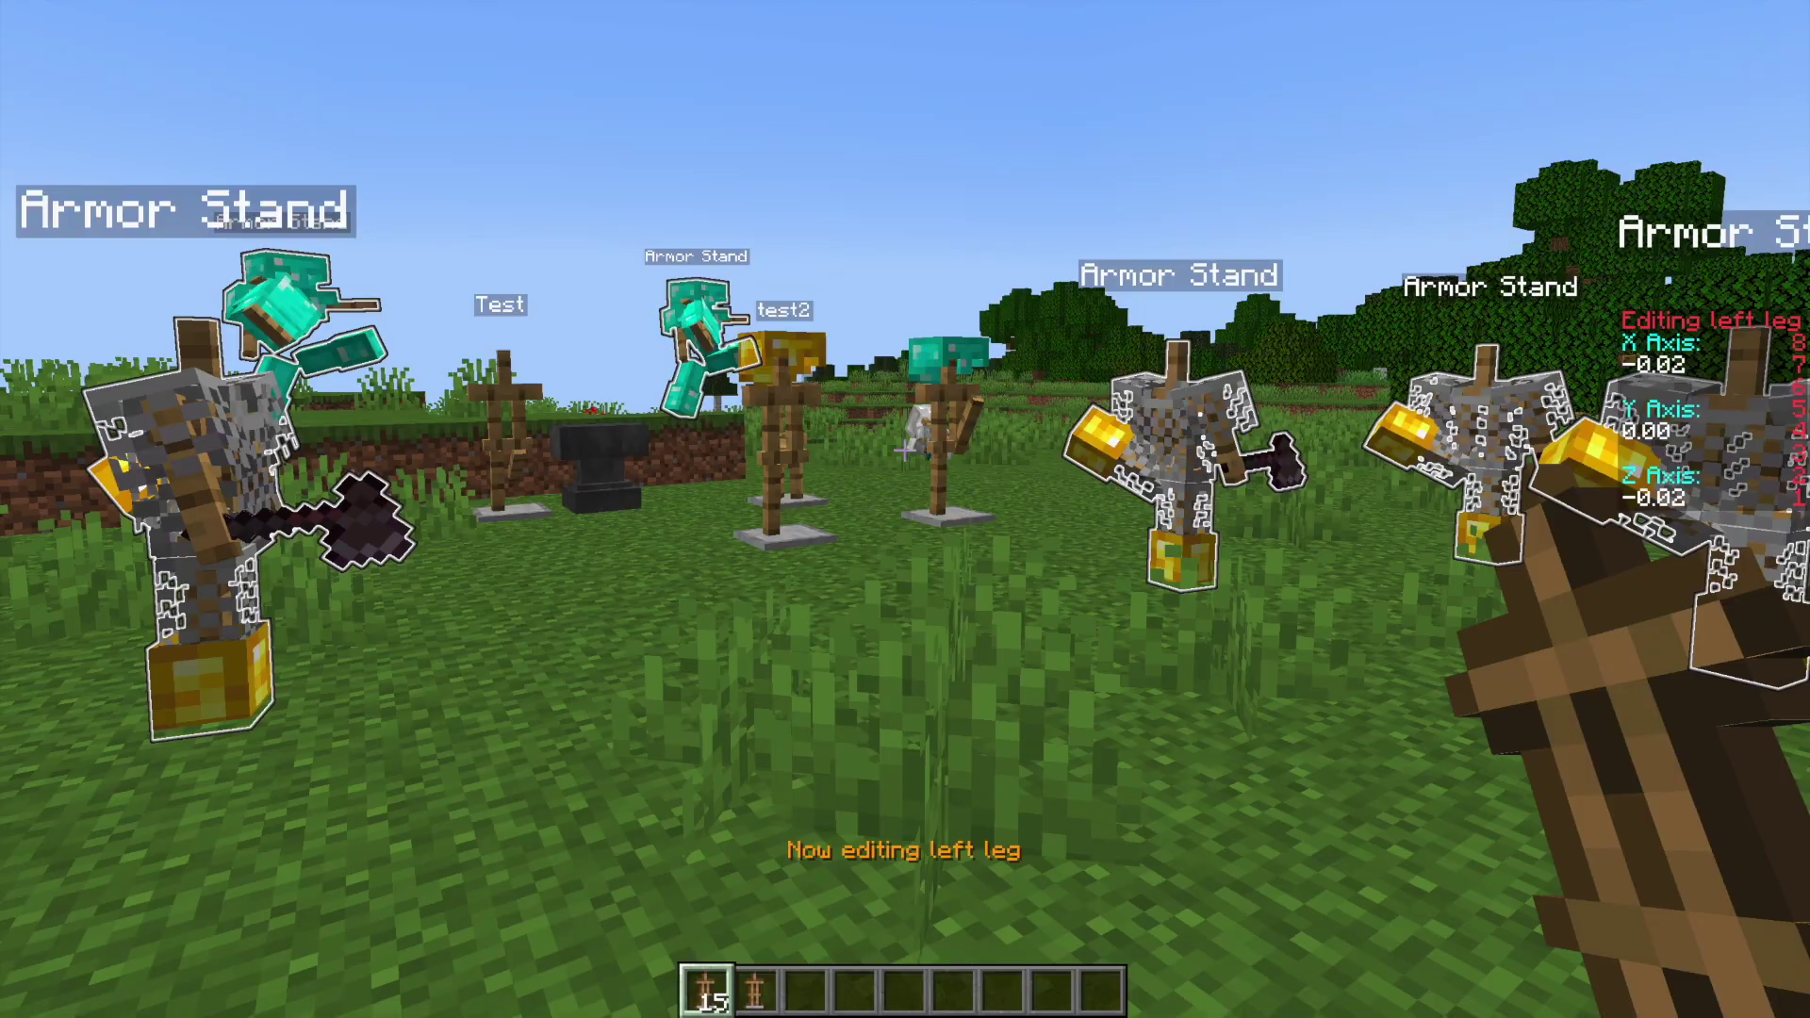
{"action": "key", "text": "w"}
{"action": "key", "text": "d"}
{"action": "key", "text": "s"}
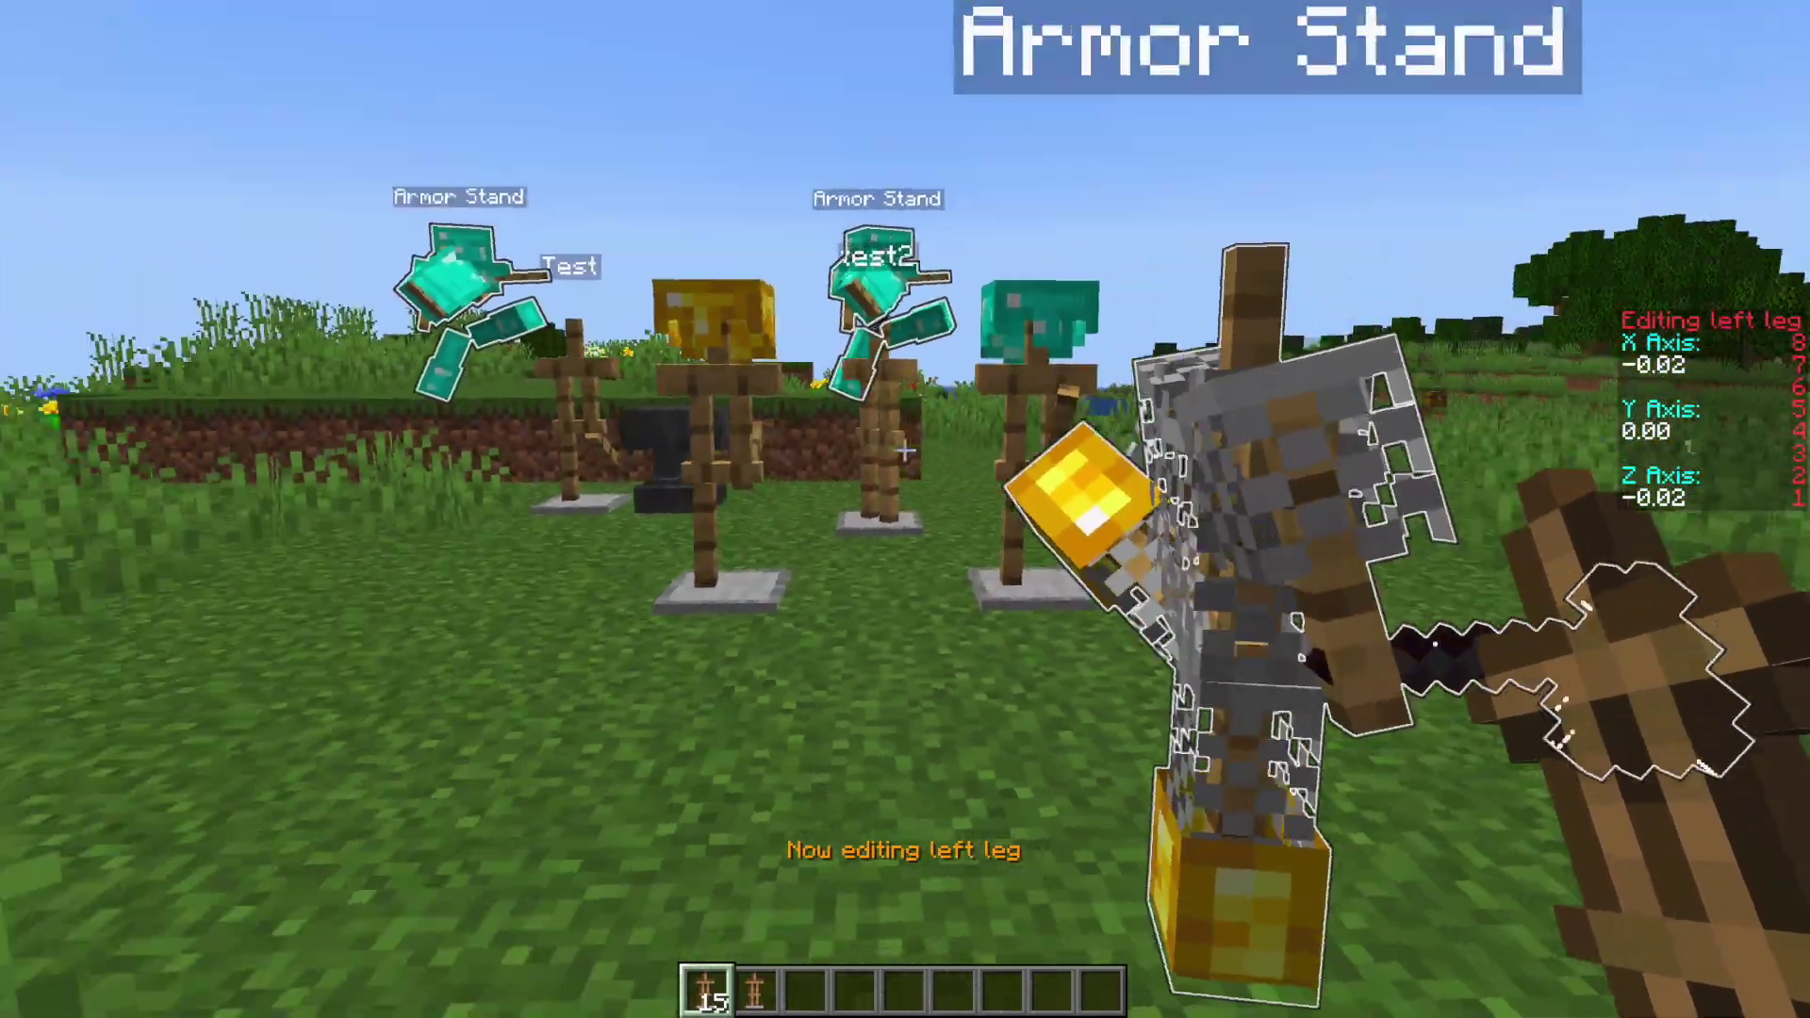
{"action": "key", "text": "s"}
{"action": "key", "text": "a"}
{"action": "key", "text": "w"}
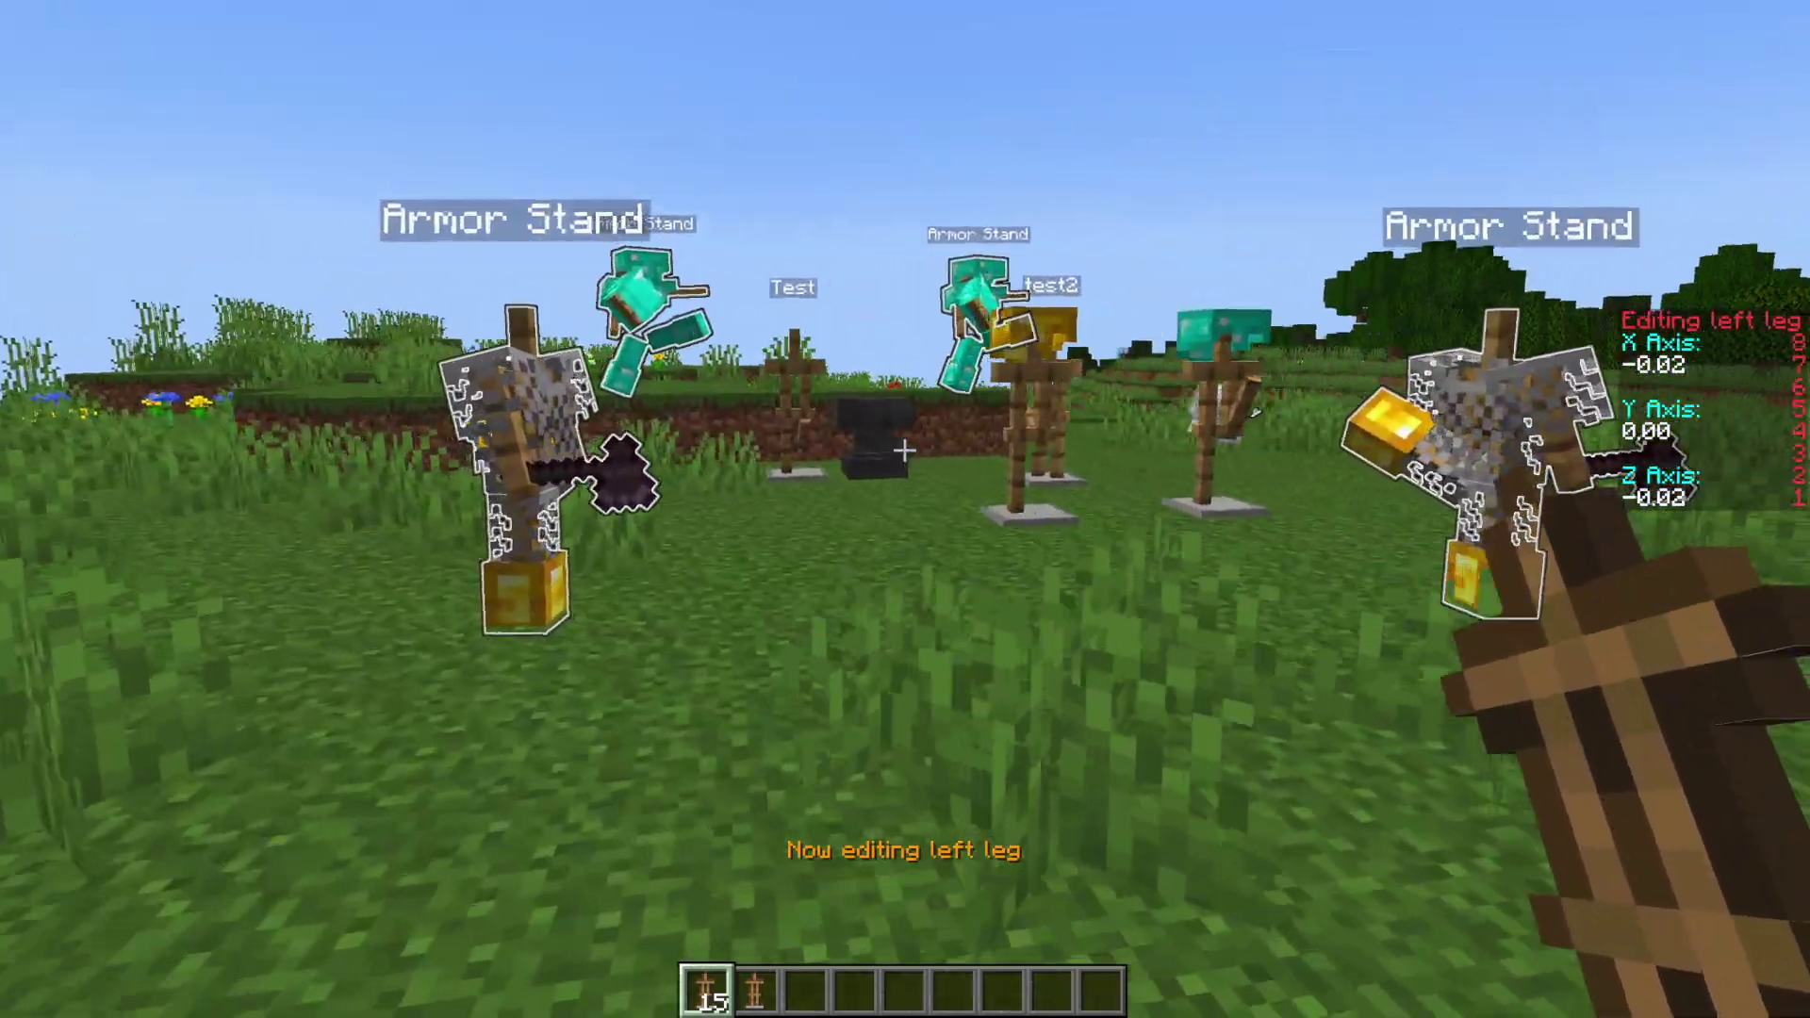
{"action": "key", "text": "w"}
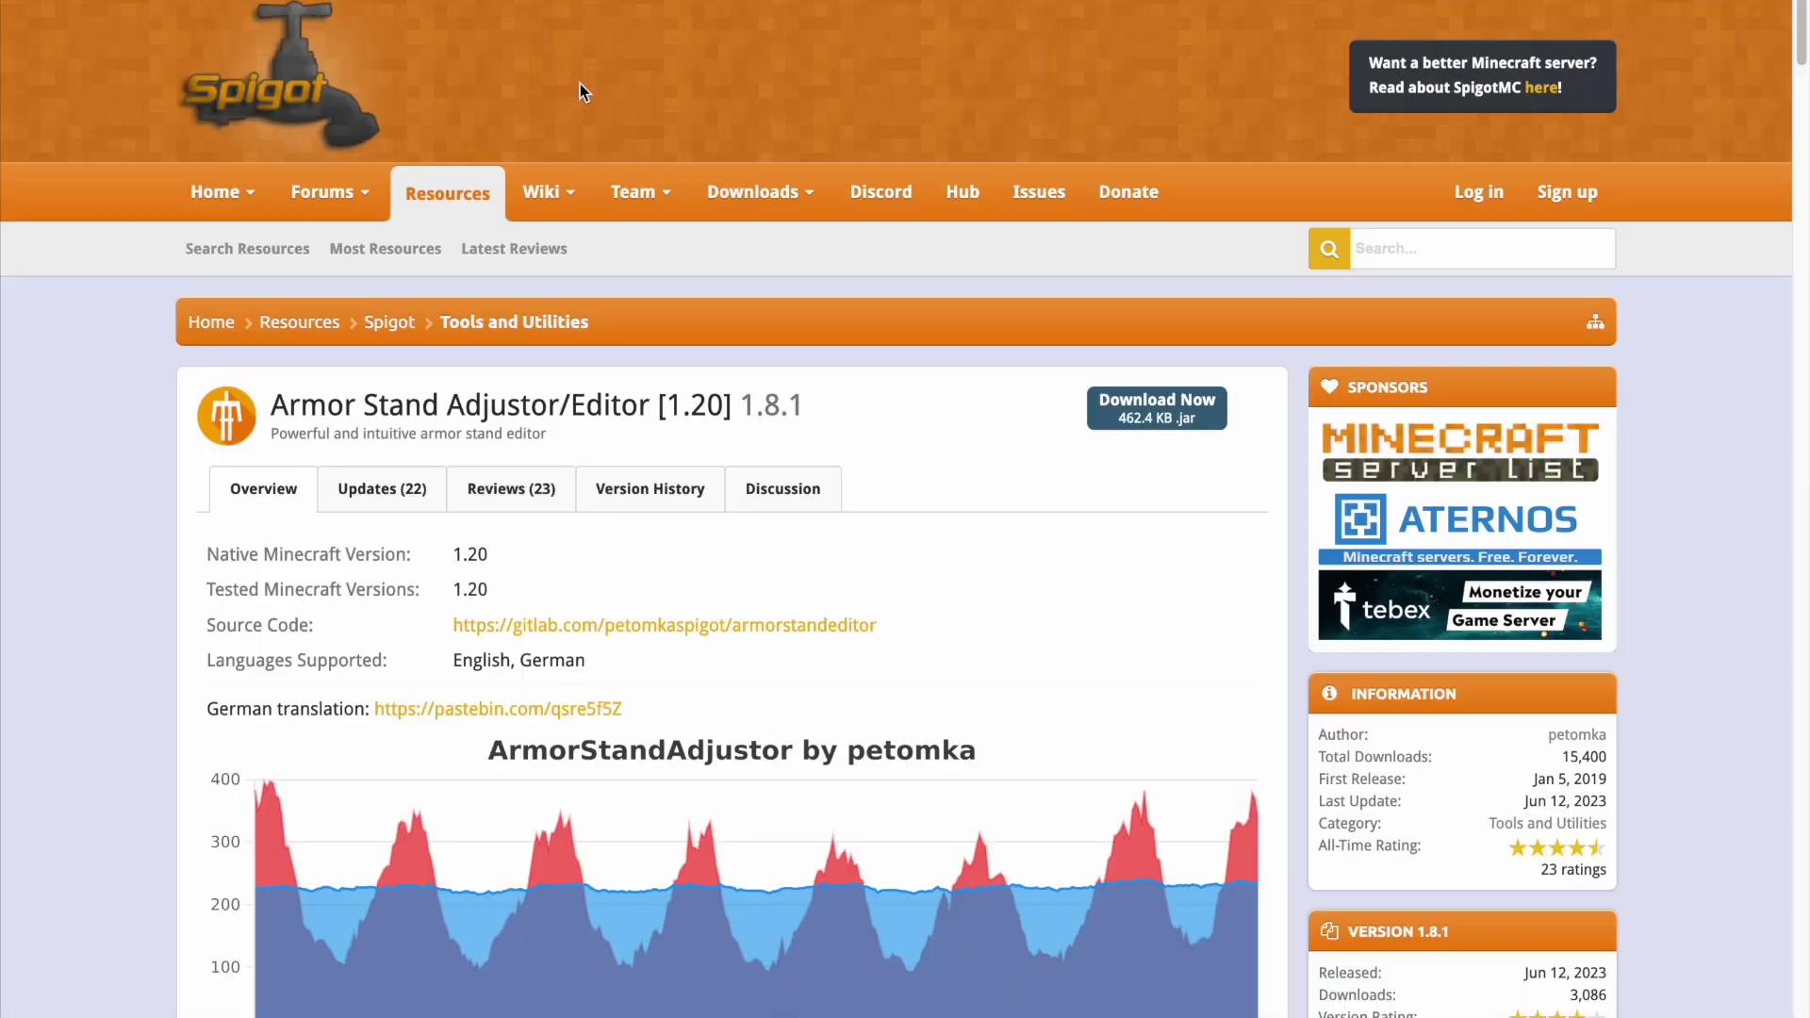
- On the Armor Stand Adjustor/Editor page at SpigotMC, read the overview, the feature list and the setup instructions
{"action": "scroll", "coordinate": [540, 575], "scroll_direction": "down", "scroll_amount": 10}
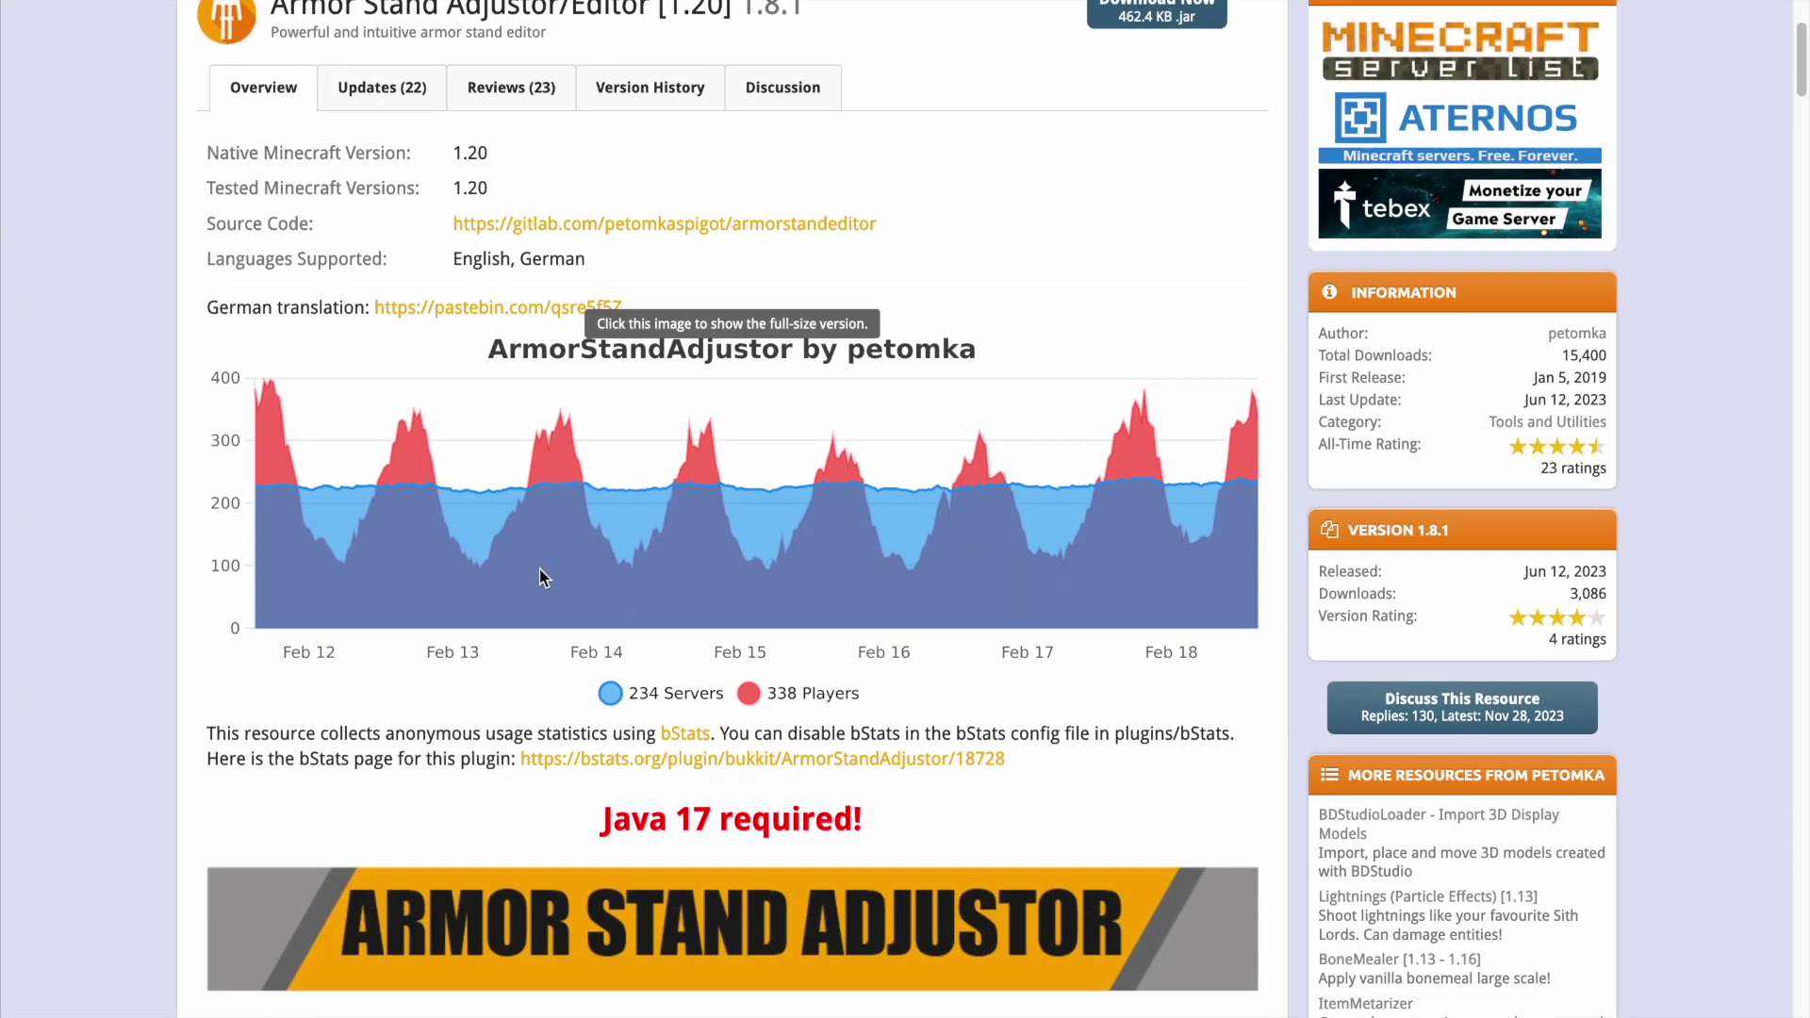
{"action": "scroll", "coordinate": [539, 567], "scroll_direction": "down", "scroll_amount": 9}
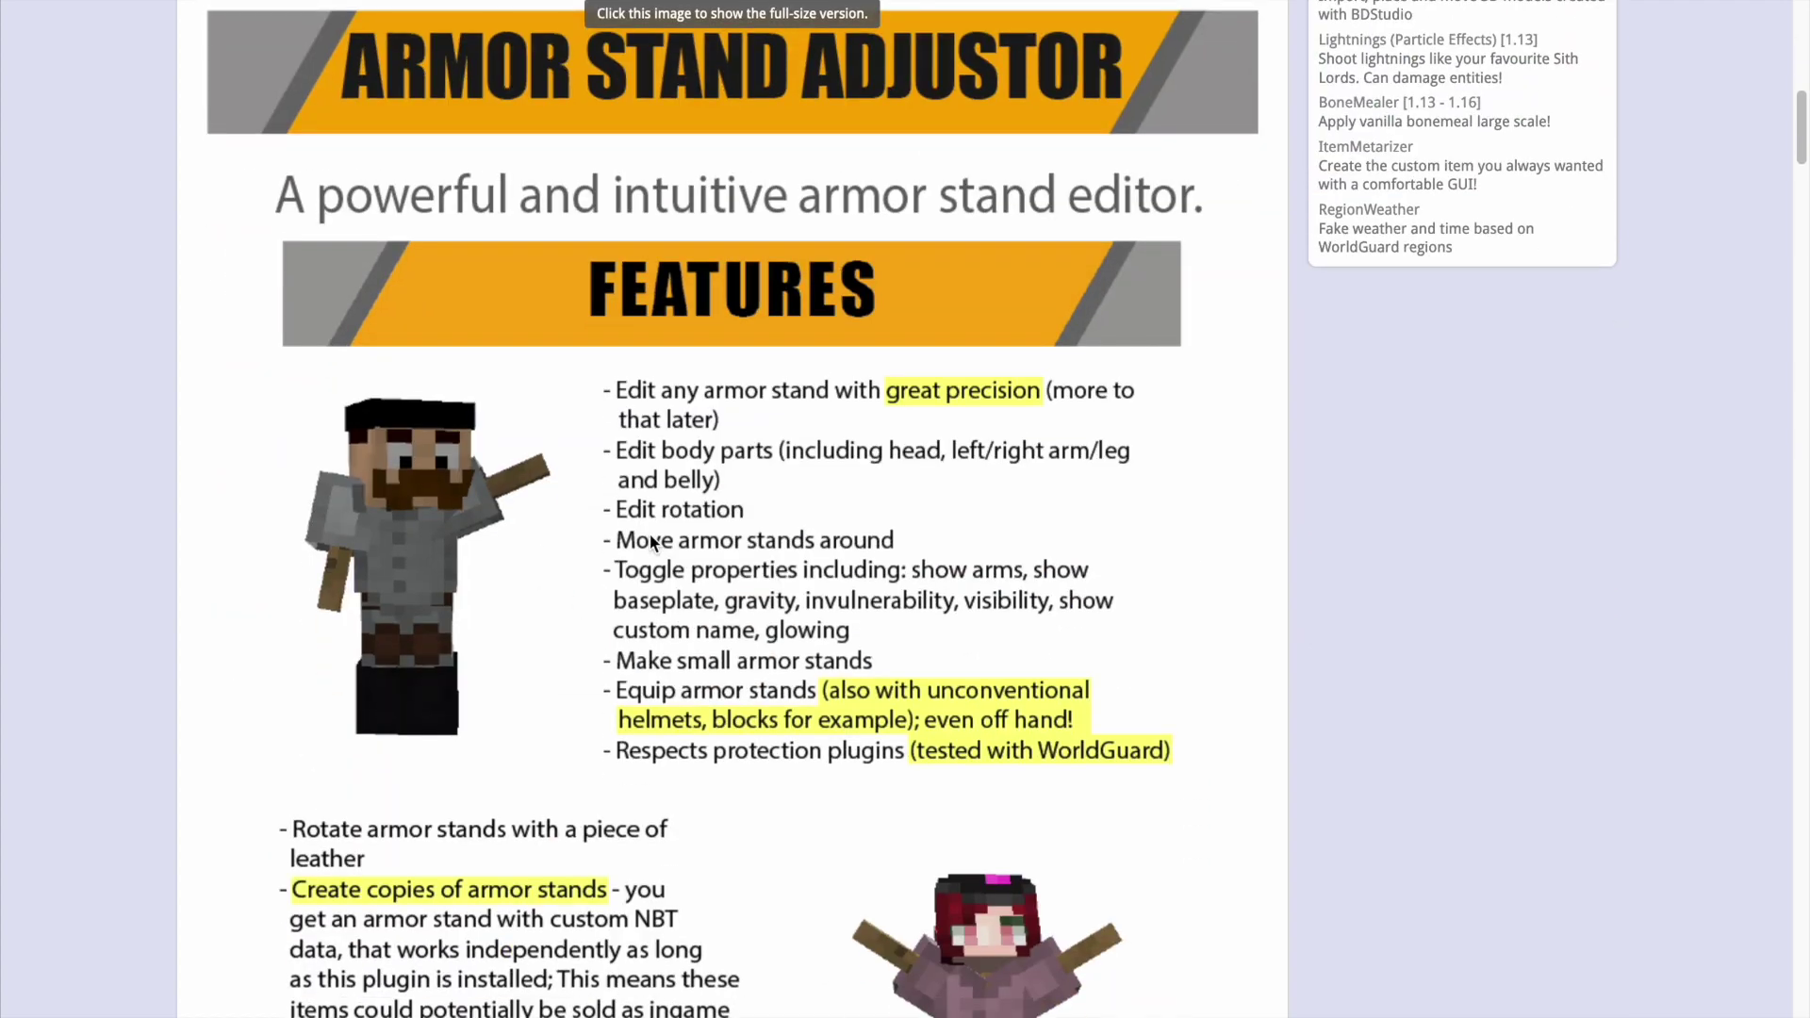
{"action": "scroll", "coordinate": [650, 539], "scroll_direction": "down", "scroll_amount": 9}
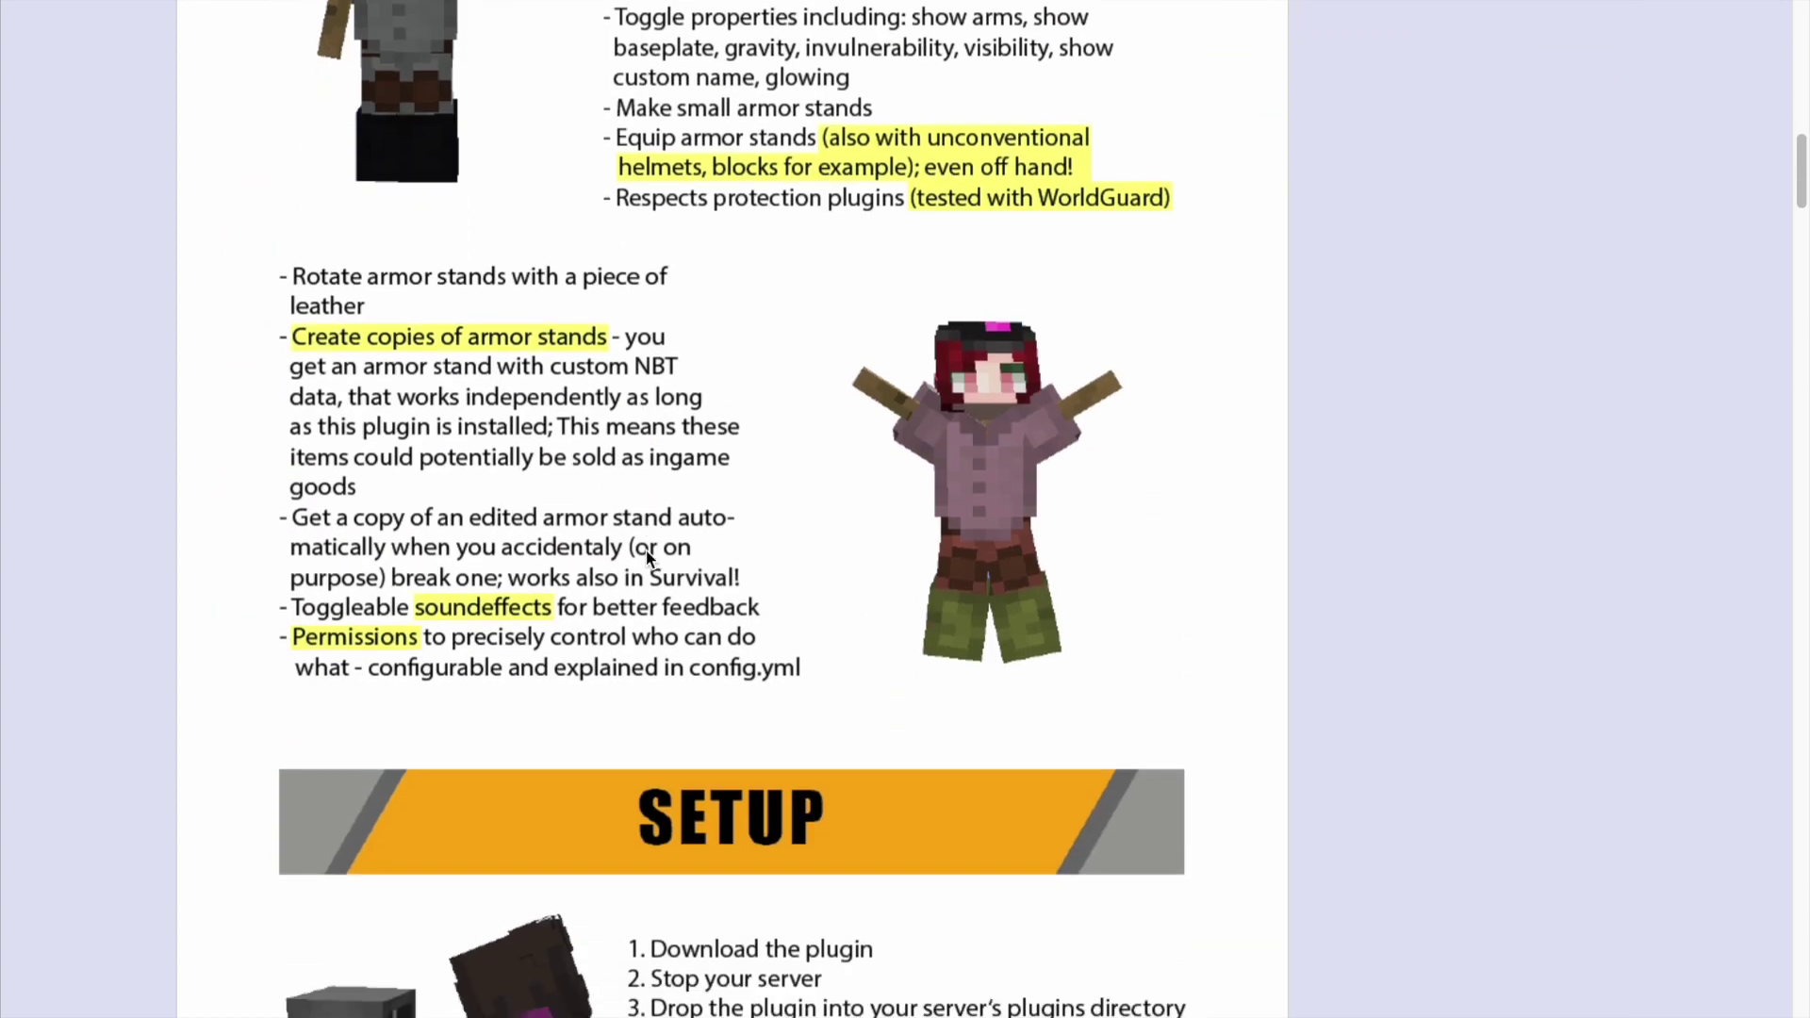
{"action": "scroll", "coordinate": [775, 296], "scroll_direction": "down", "scroll_amount": 5}
{"action": "scroll", "coordinate": [775, 294], "scroll_direction": "up", "scroll_amount": 1}
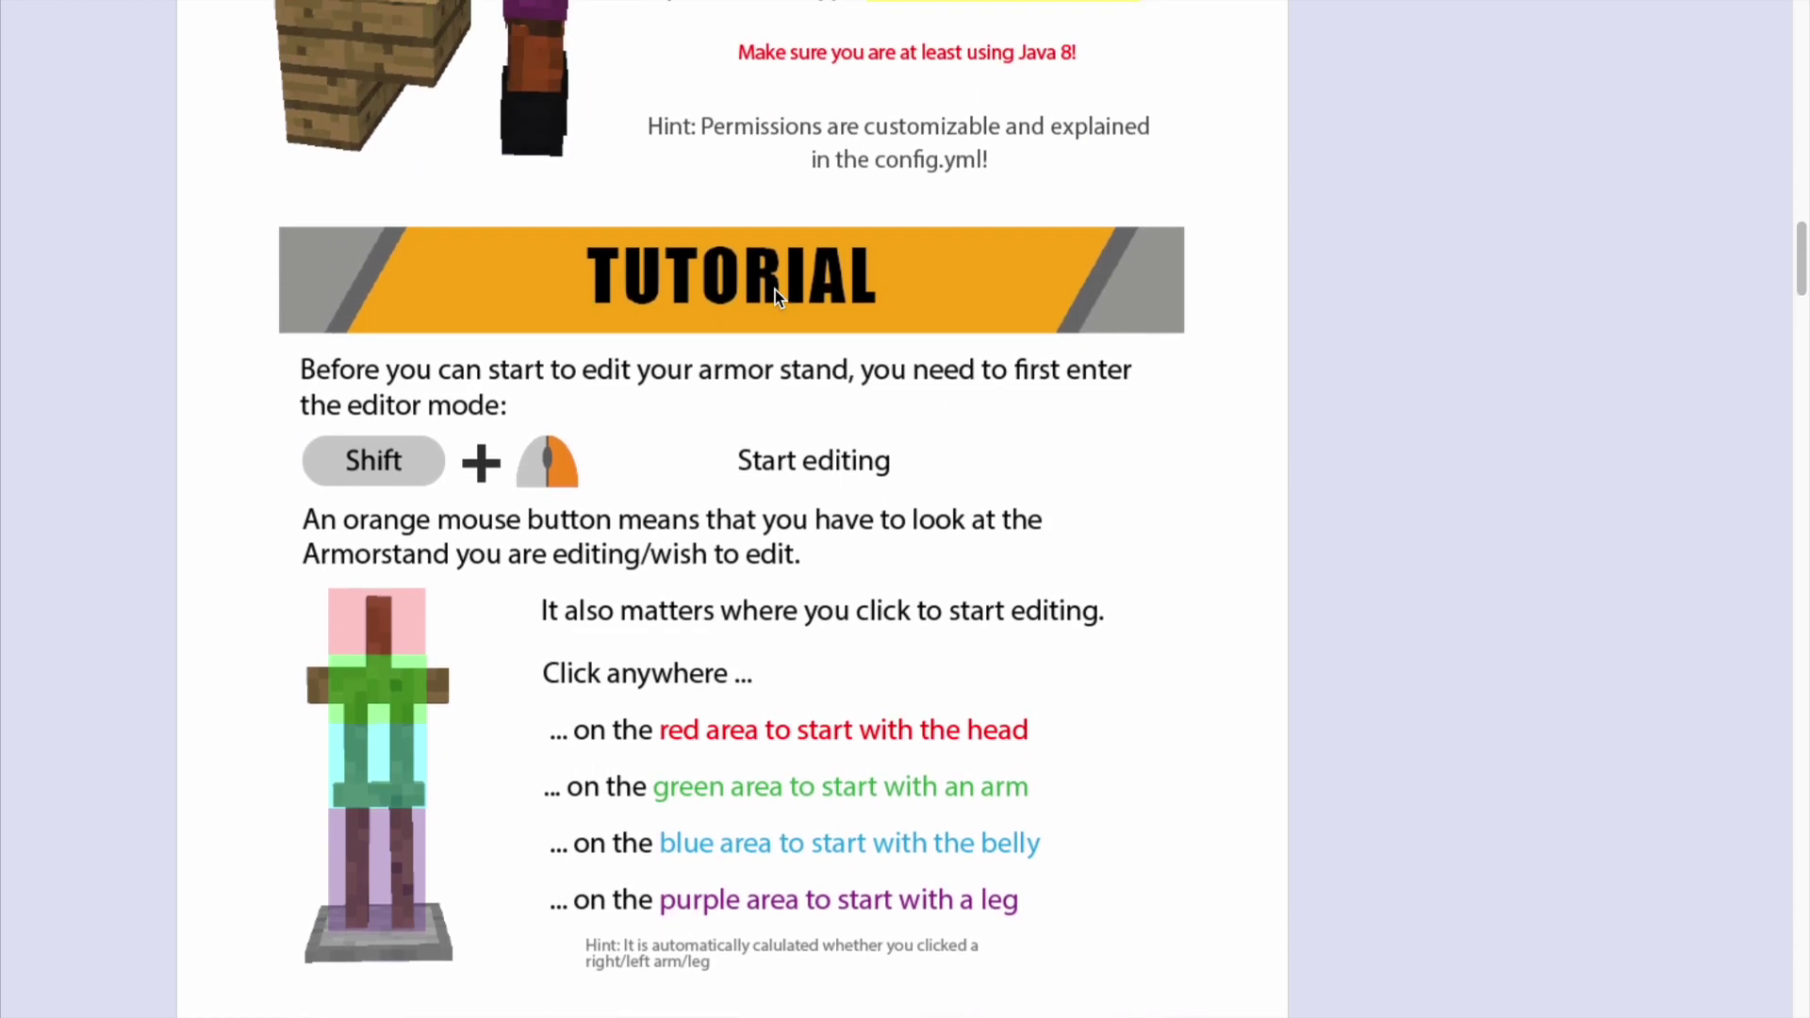
- Read the plugin page's tutorial on adjusting axes, accuracy and the properties menu, through to the cheat sheet of controls
{"action": "scroll", "coordinate": [775, 294], "scroll_direction": "down", "scroll_amount": 3}
{"action": "scroll", "coordinate": [629, 410], "scroll_direction": "down", "scroll_amount": 6}
{"action": "scroll", "coordinate": [630, 410], "scroll_direction": "down", "scroll_amount": 3}
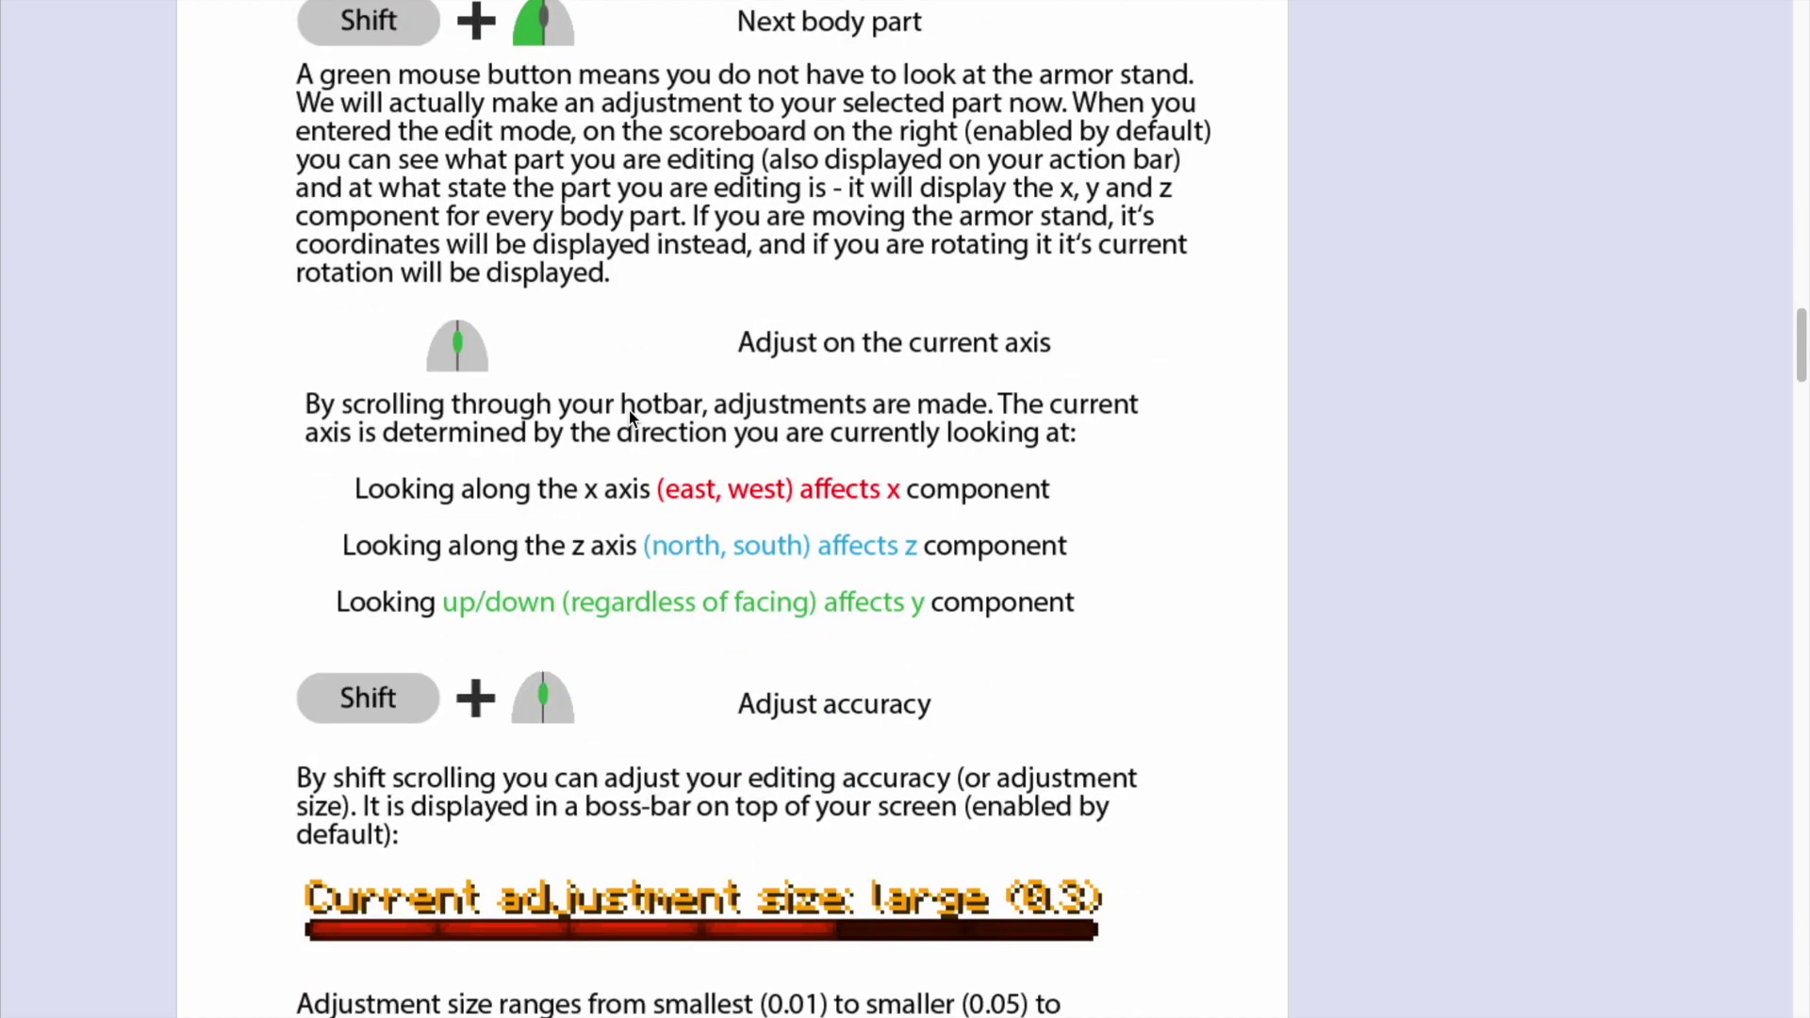
{"action": "scroll", "coordinate": [629, 410], "scroll_direction": "down", "scroll_amount": 4}
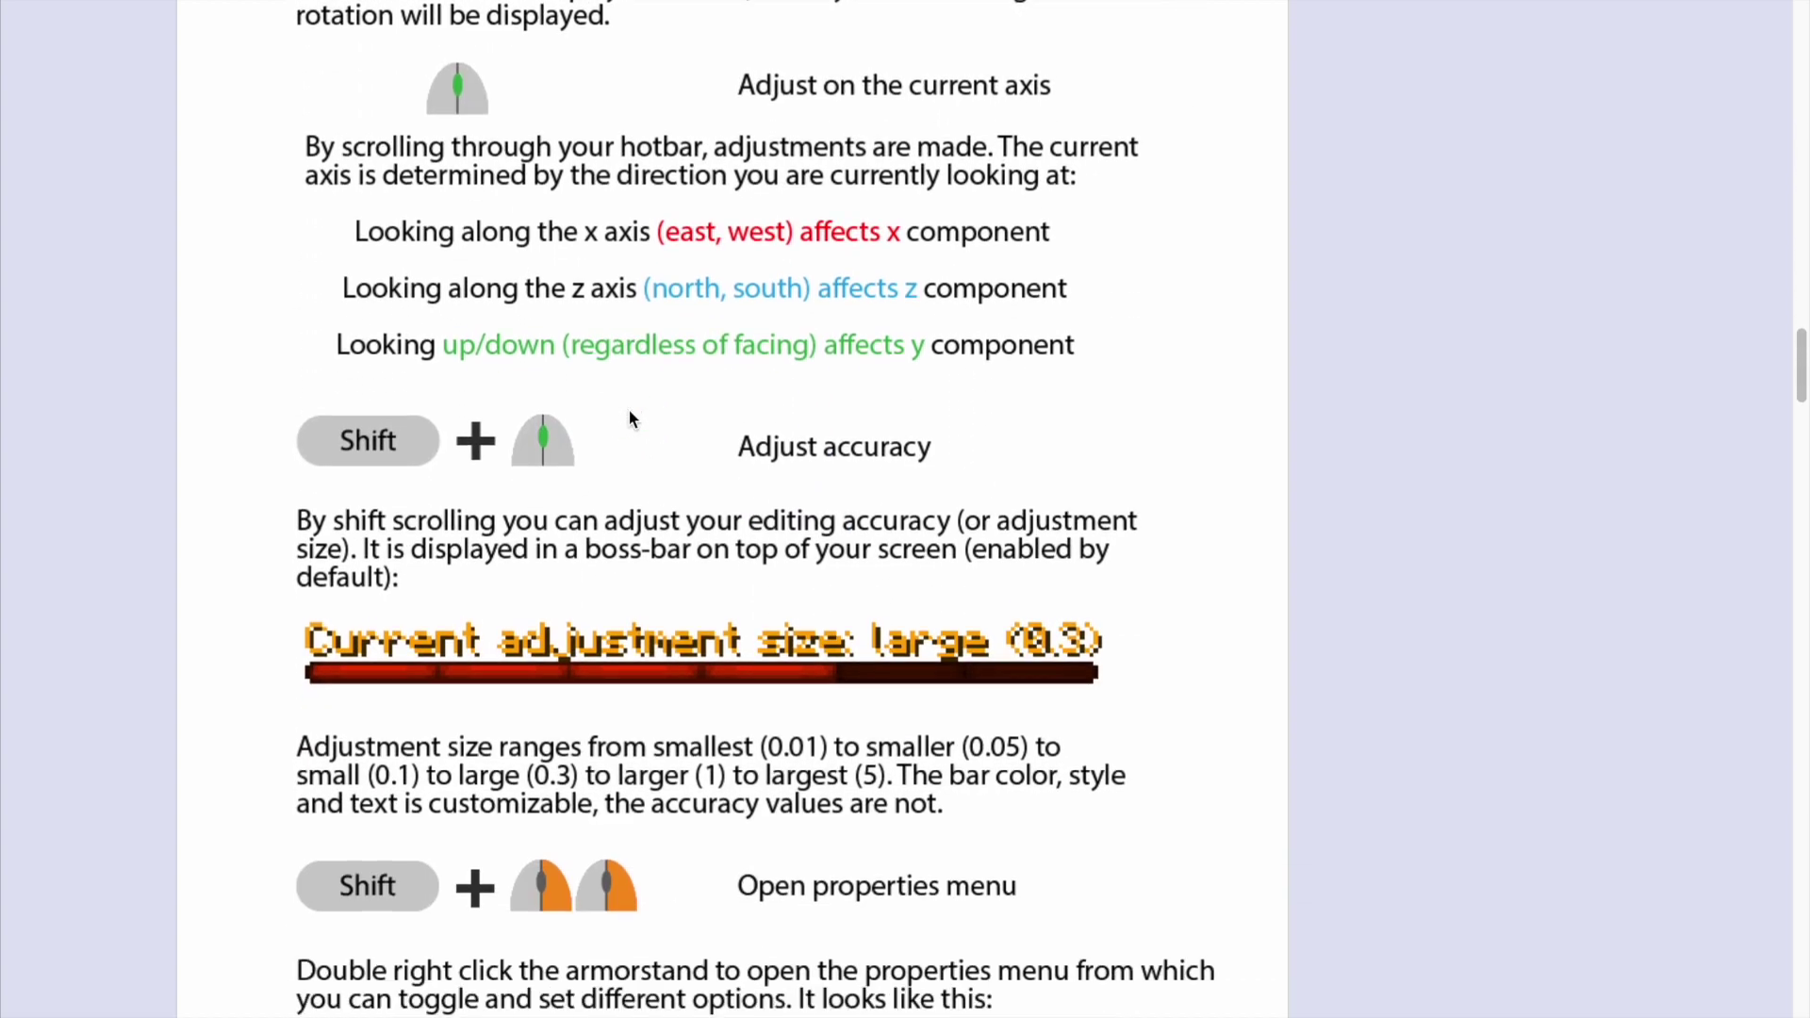
{"action": "scroll", "coordinate": [629, 410], "scroll_direction": "down", "scroll_amount": 14}
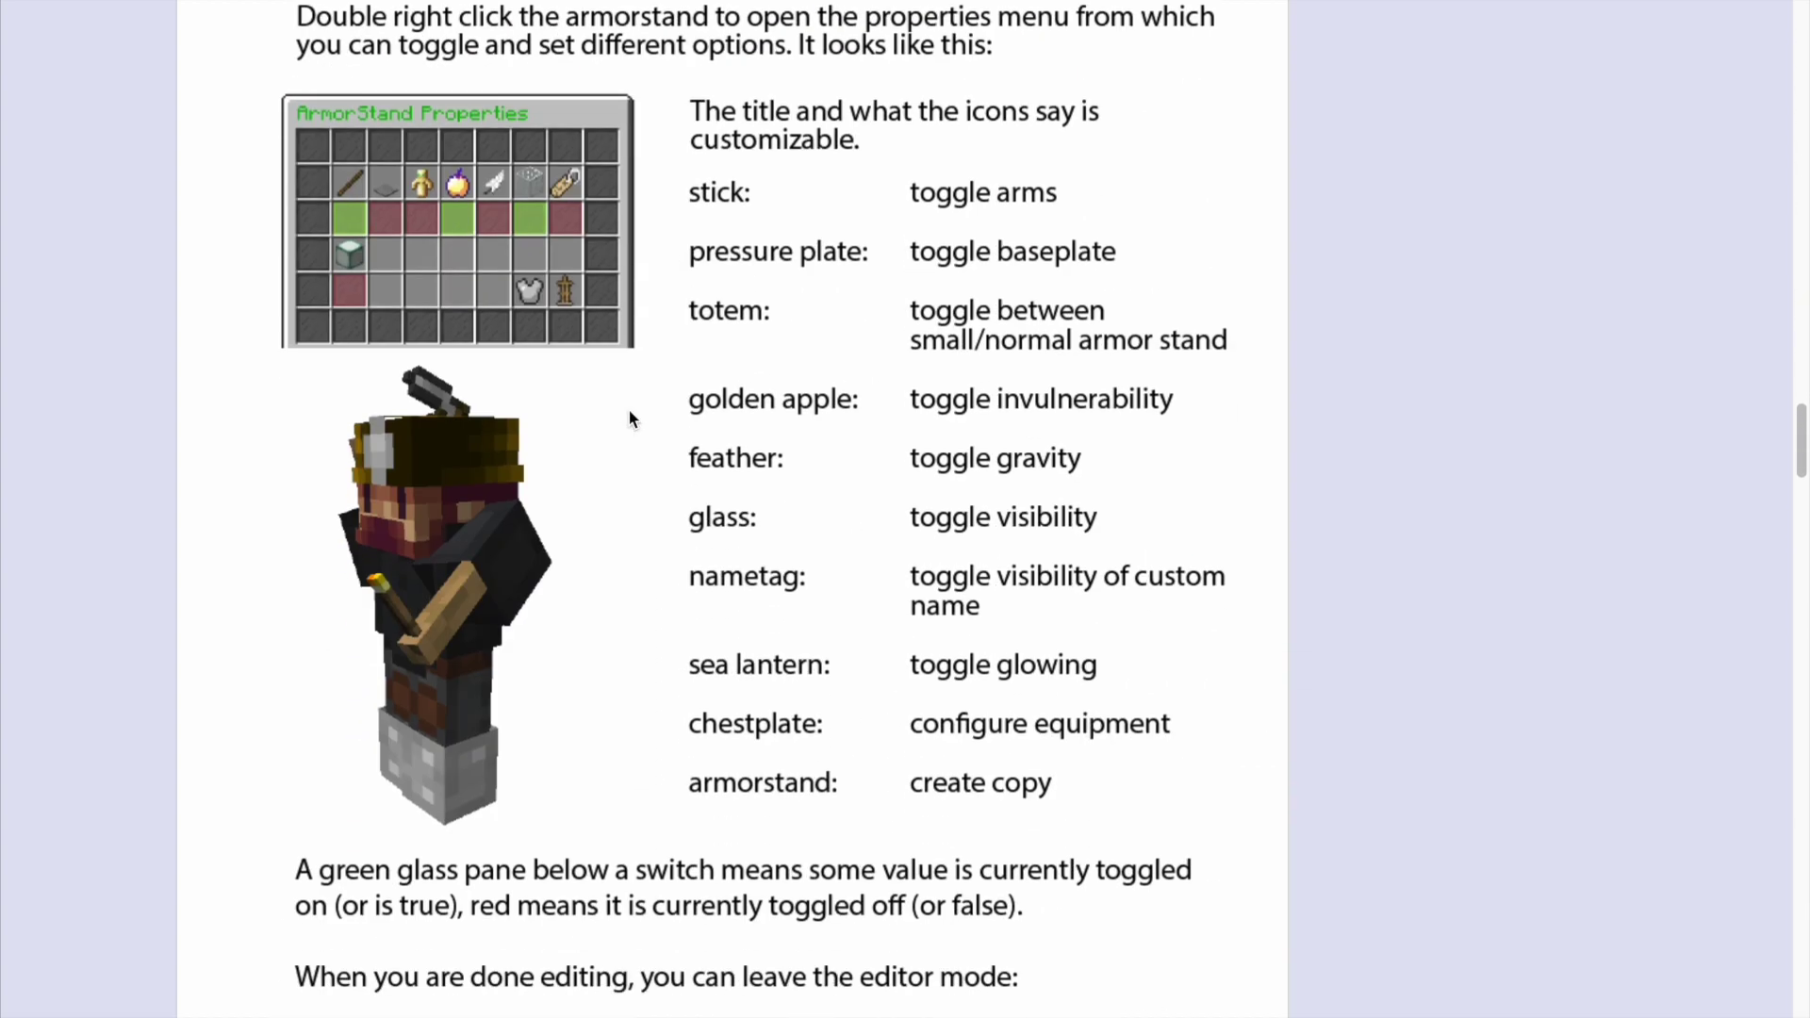
{"action": "scroll", "coordinate": [630, 415], "scroll_direction": "down", "scroll_amount": 20}
{"action": "scroll", "coordinate": [629, 415], "scroll_direction": "up", "scroll_amount": 2}
{"action": "scroll", "coordinate": [633, 166], "scroll_direction": "up", "scroll_amount": 3}
{"action": "scroll", "coordinate": [739, 330], "scroll_direction": "down", "scroll_amount": 12}
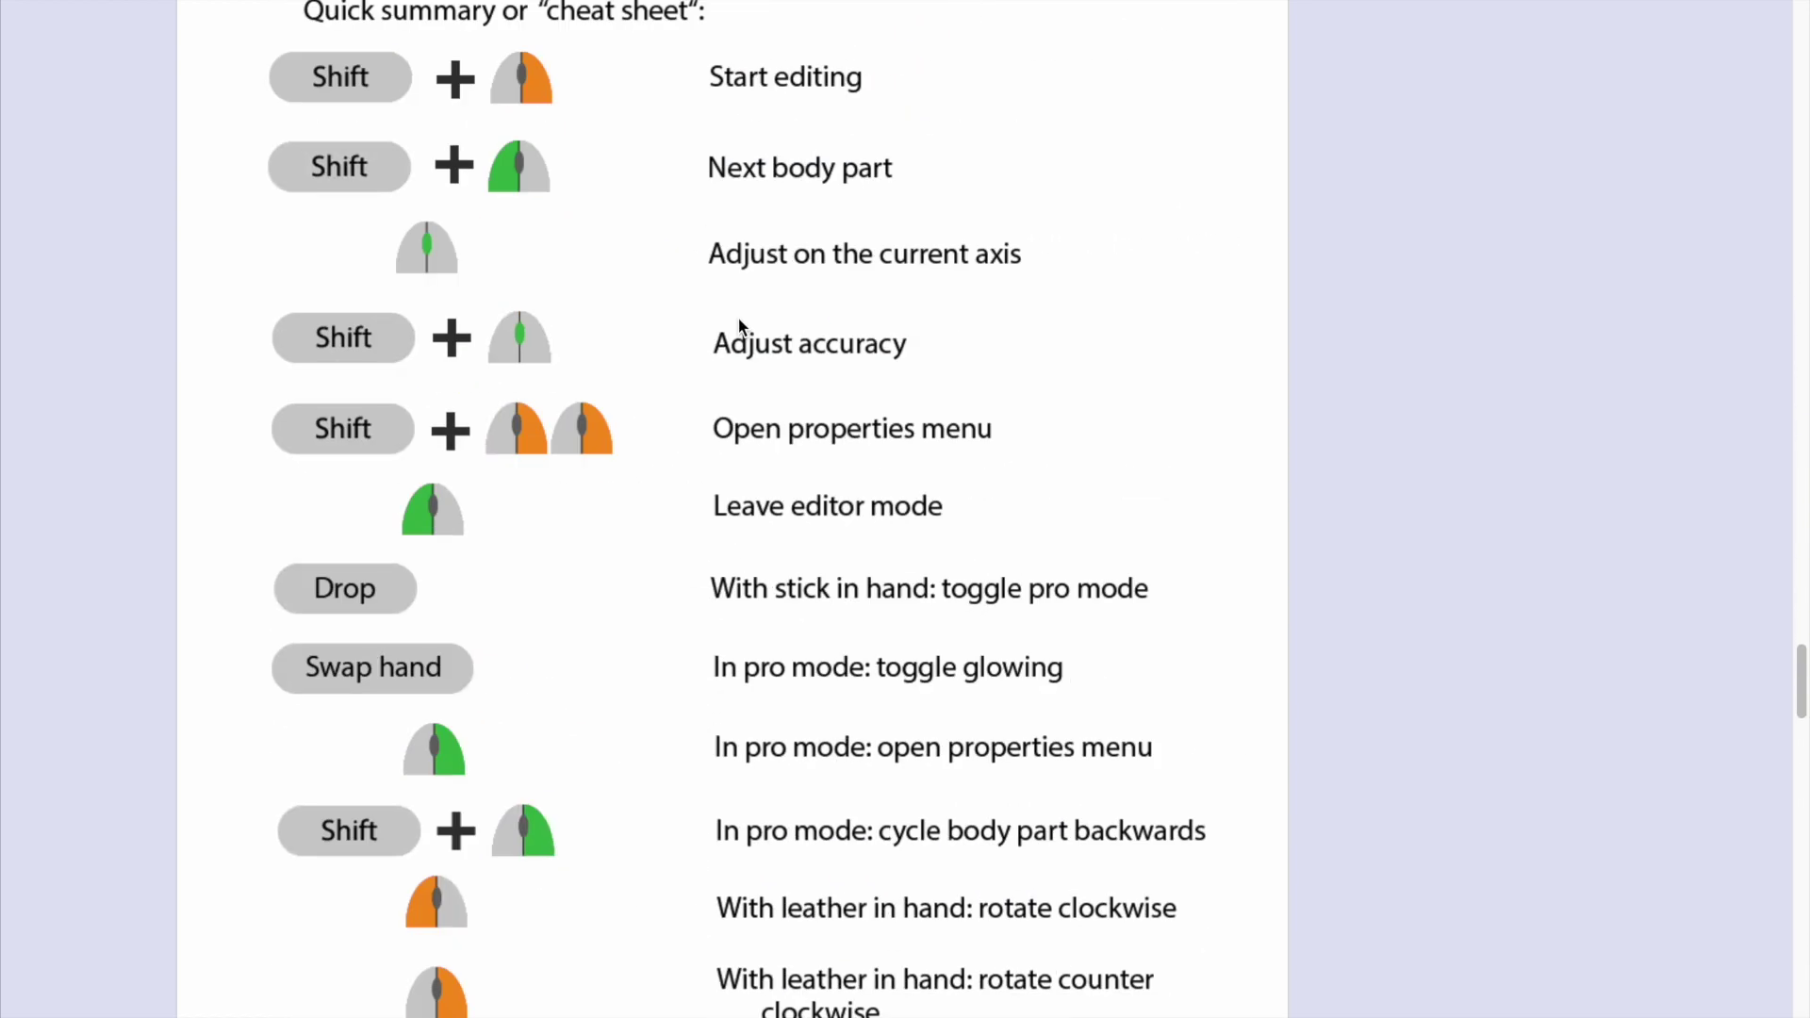